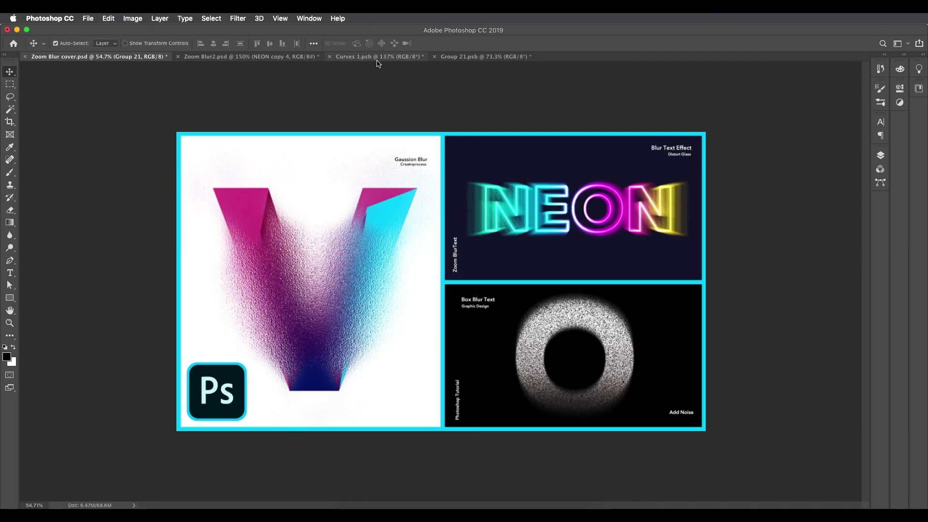
- Create a new RGB document 500 pixels wide and 500 pixels high at 72 pixels per inch
left_click(379, 57)
scroll(463, 313, "up", 3)
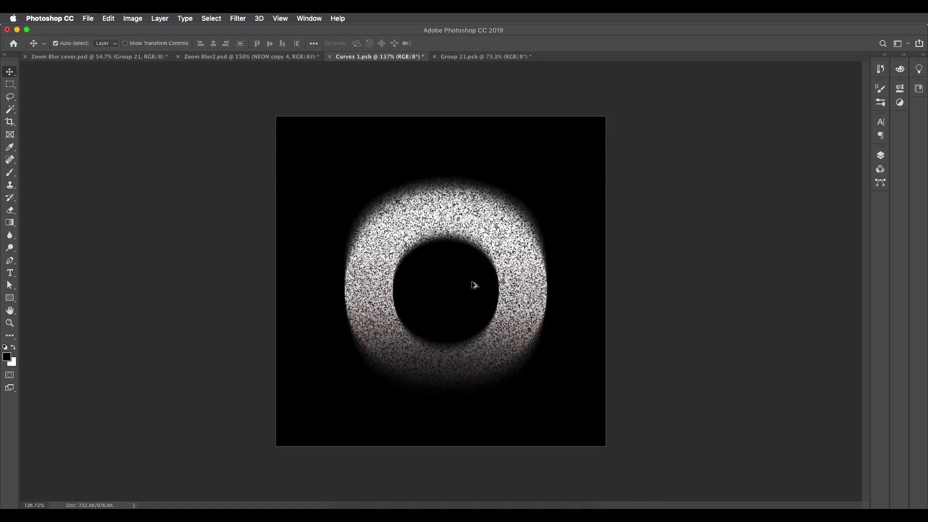
left_click(87, 19)
left_click(96, 29)
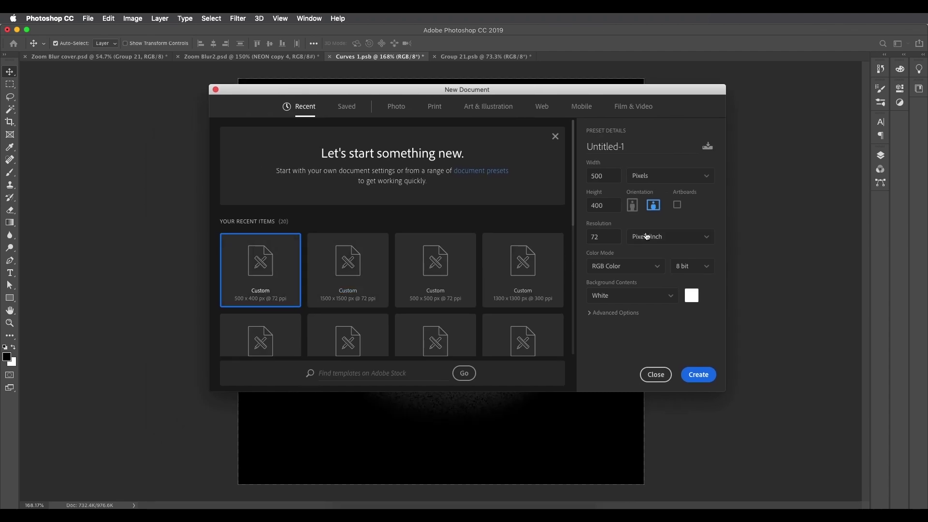
double_click(616, 210)
type("50")
left_click(699, 375)
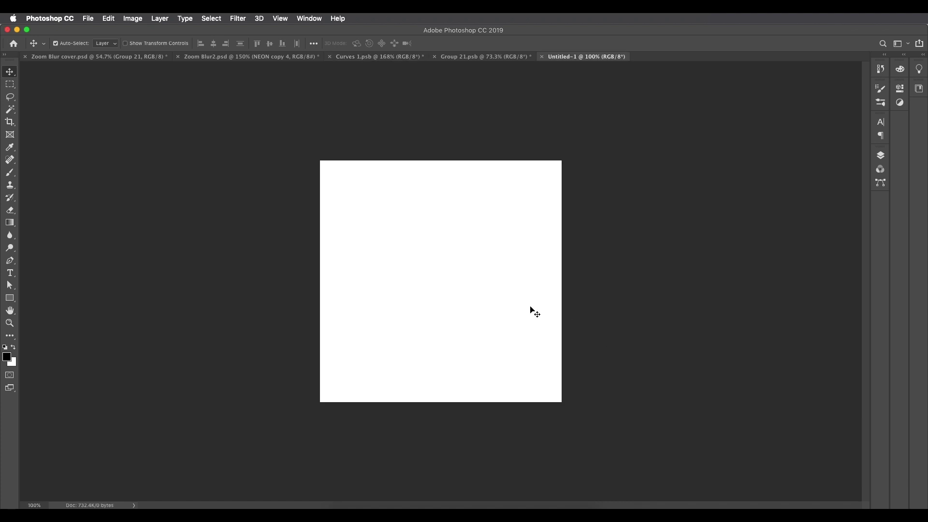
- Show the layers and fill the Background layer with black
key("super+0")
key("super+0")
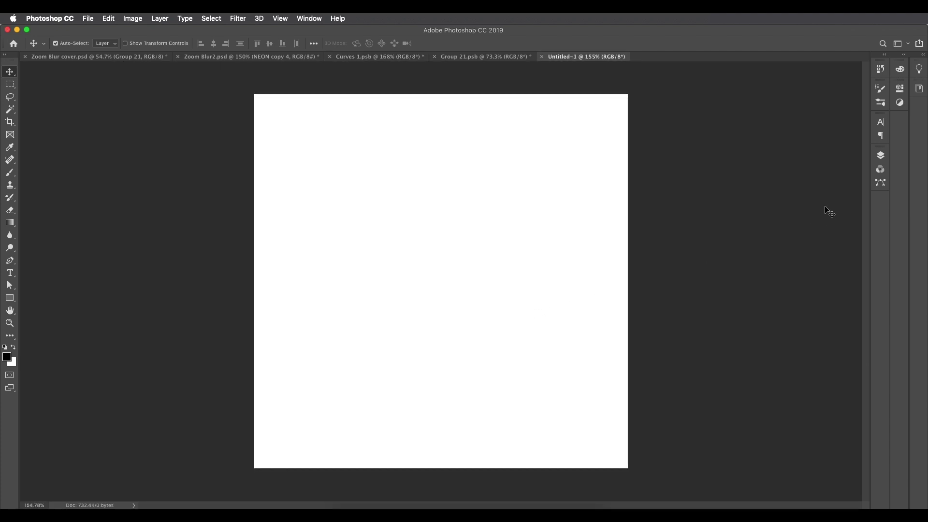
left_click(879, 158)
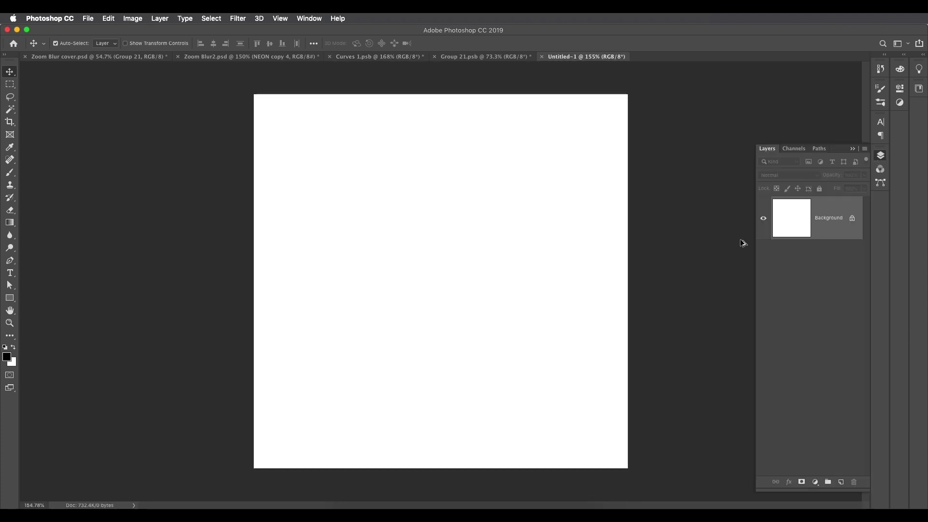
key("alt+BackSpace")
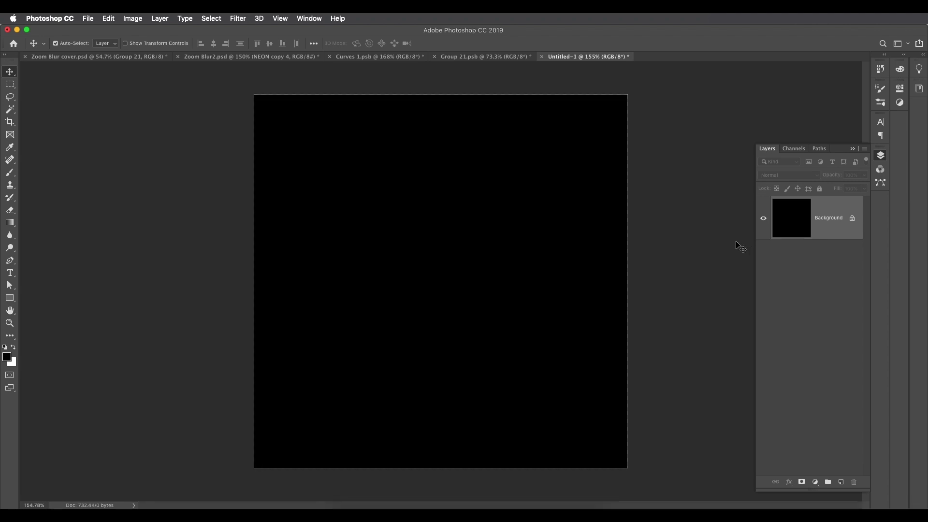
- Add a white letter "O" as a text layer near the middle of the canvas
key("t")
left_click(409, 268)
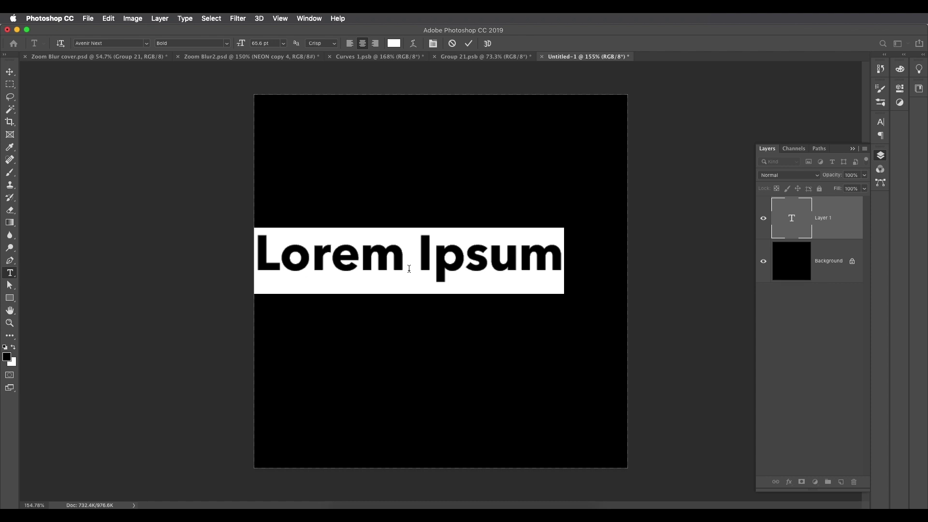
type("O")
key("ctrl+Return")
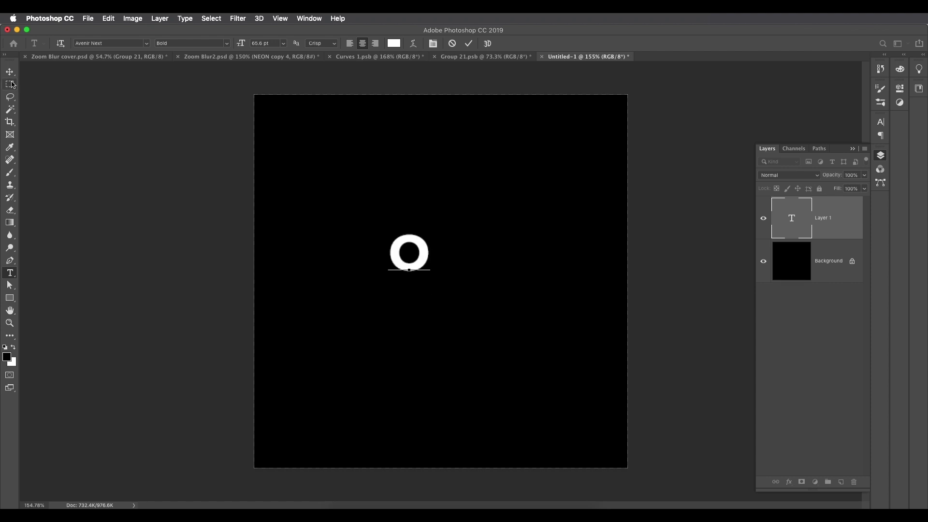
- Scale the O proportionally to about 657% and centre it on the black canvas
key("v")
key("ctrl+t")
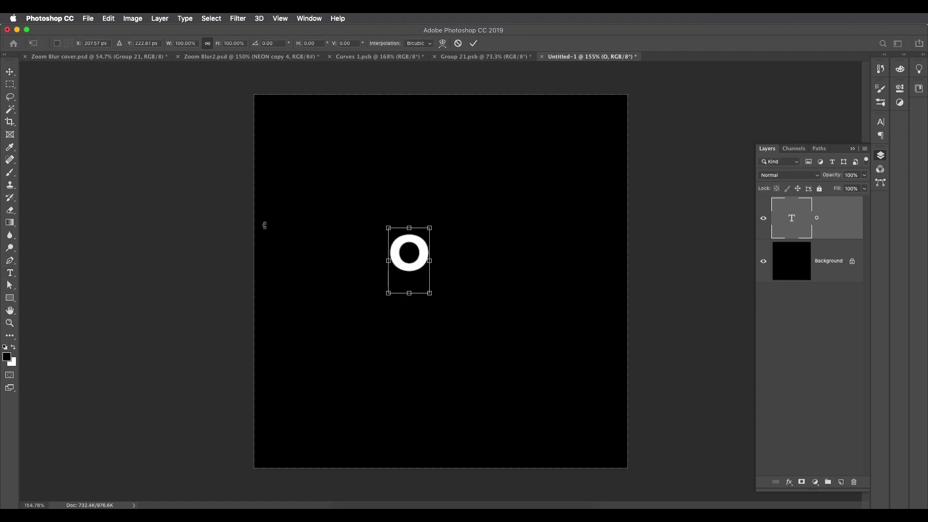
left_click_drag(429, 293, 589, 434)
left_click_drag(498, 261, 529, 315)
left_click_drag(567, 129, 586, 118)
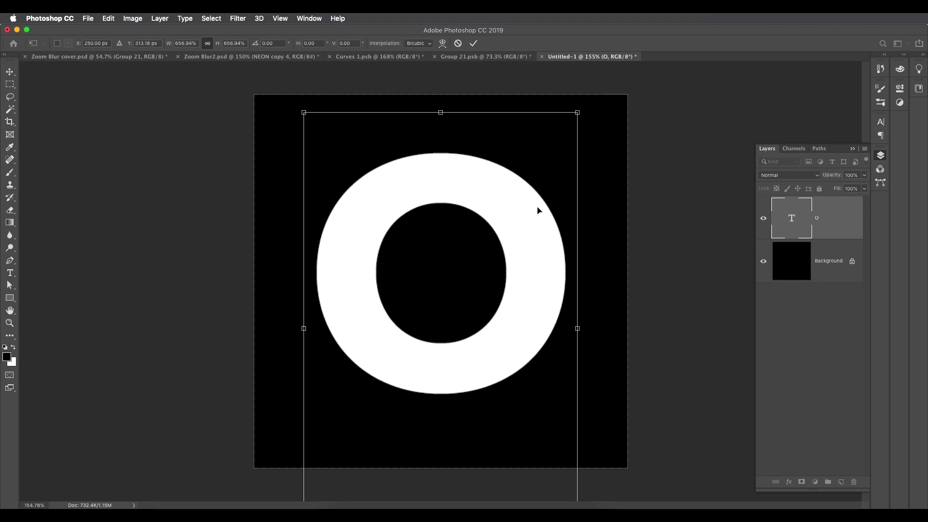
key("Return")
left_click_drag(530, 229, 527, 240)
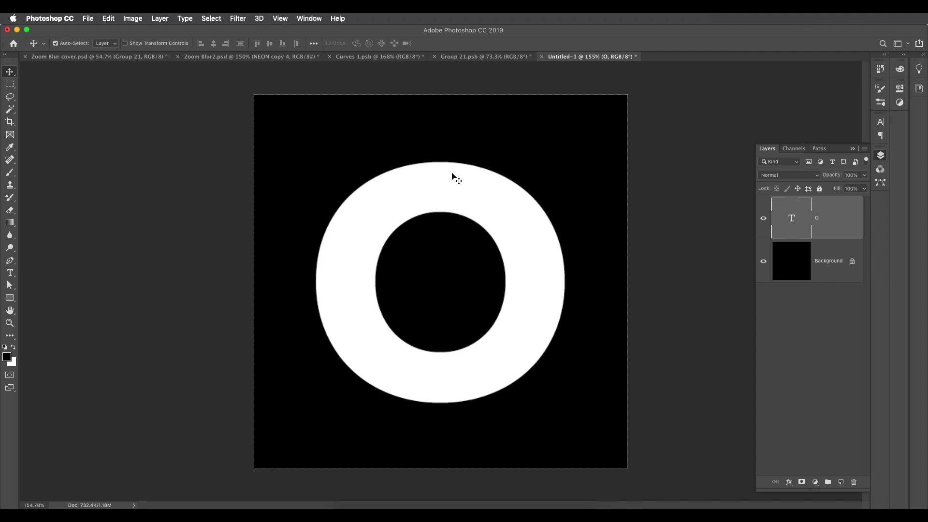
- Convert the O text layer to a smart object and start a Tilt-Shift blur on it
right_click(841, 233)
left_click(779, 176)
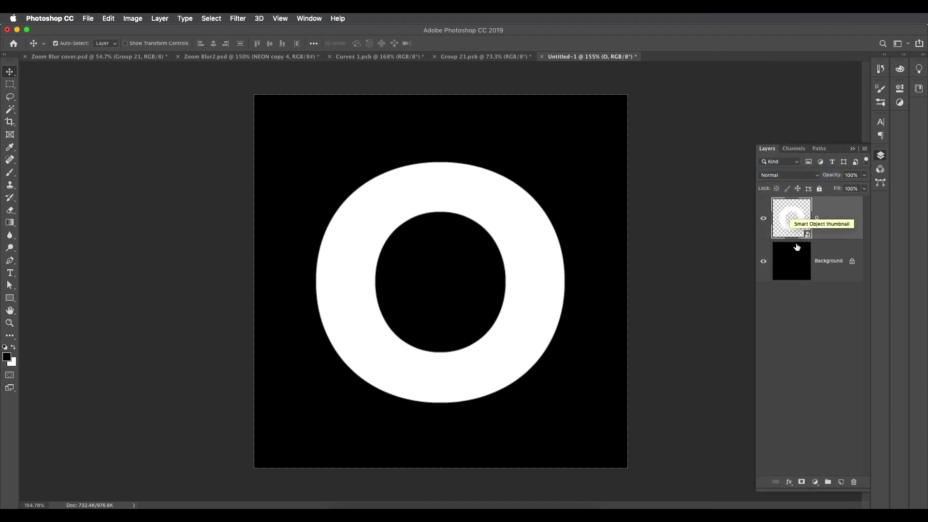
left_click(240, 19)
mouse_move(264, 146)
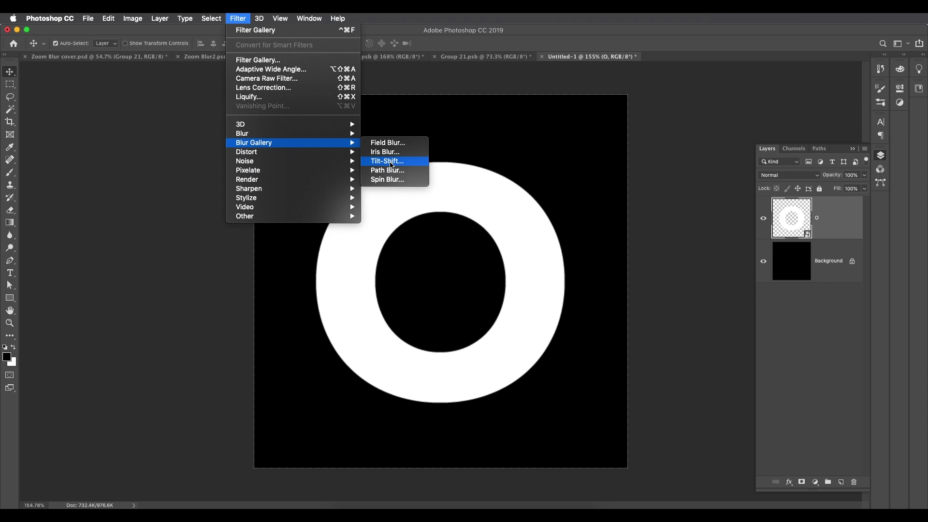
left_click(387, 161)
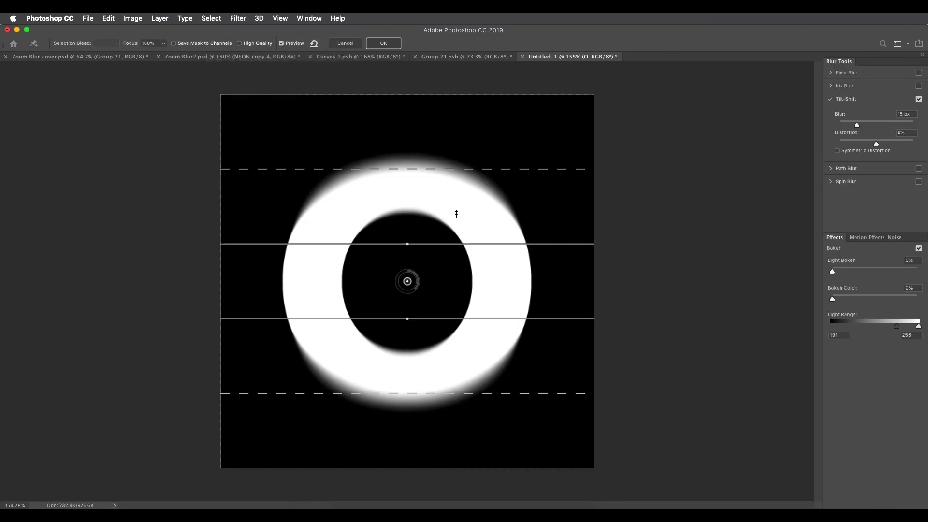
- Narrow the tilt-shift focus band to a thin strip across the O's middle and extend both transition lines to the letter's outer edges
mouse_move(406, 285)
left_mouse_down()
mouse_move(346, 340)
mouse_move(404, 286)
left_mouse_up()
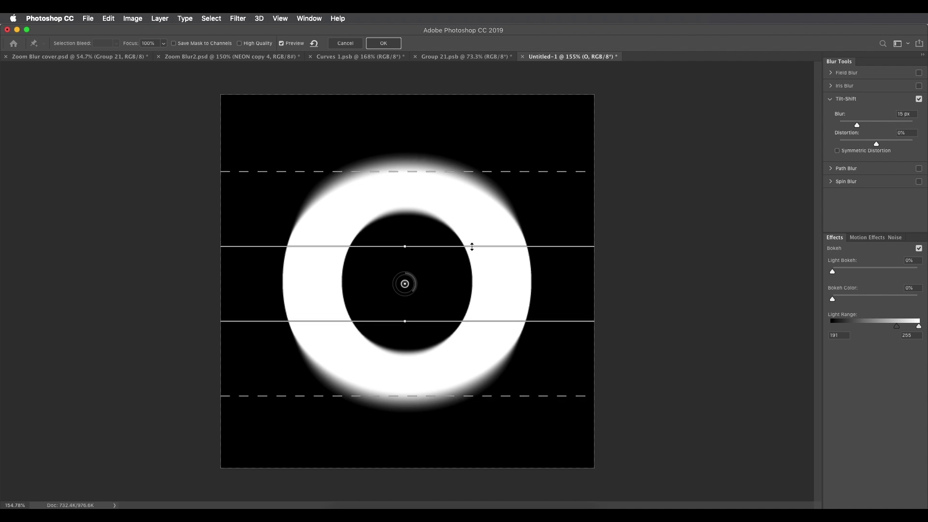
left_click_drag(465, 248, 456, 267)
left_click_drag(442, 202, 445, 151)
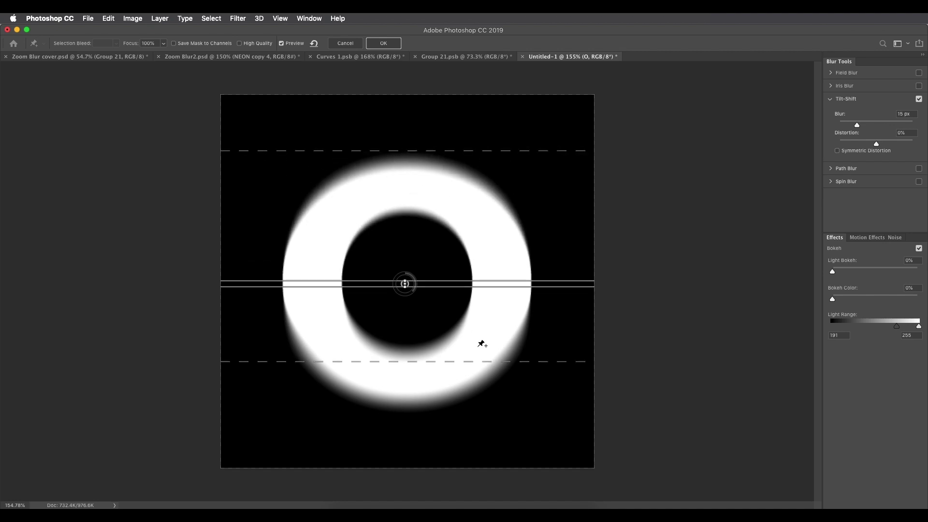
left_click_drag(481, 363, 482, 413)
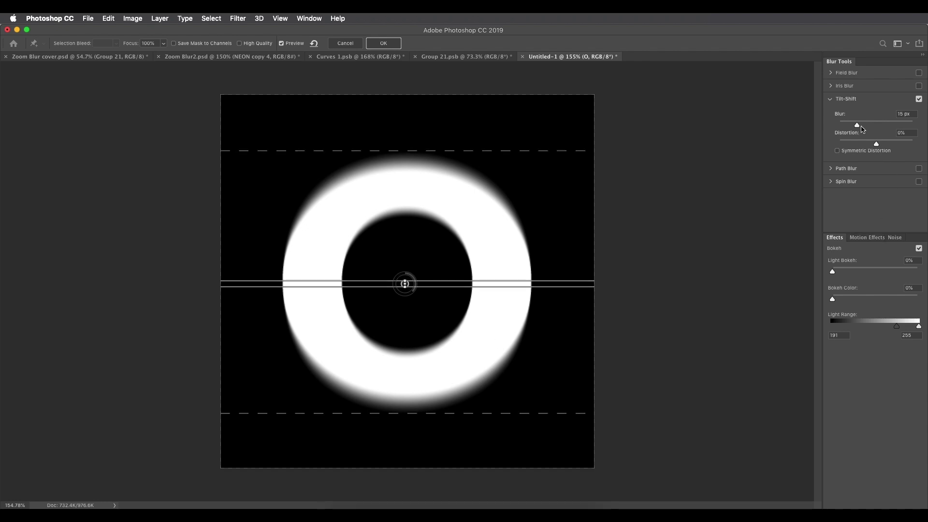
- Set the Tilt-Shift blur to 29 px and distortion to 100% with Symmetric Distortion enabled, and apply the filter
mouse_move(857, 127)
left_mouse_down()
mouse_move(881, 127)
mouse_move(847, 126)
mouse_move(863, 127)
left_mouse_up()
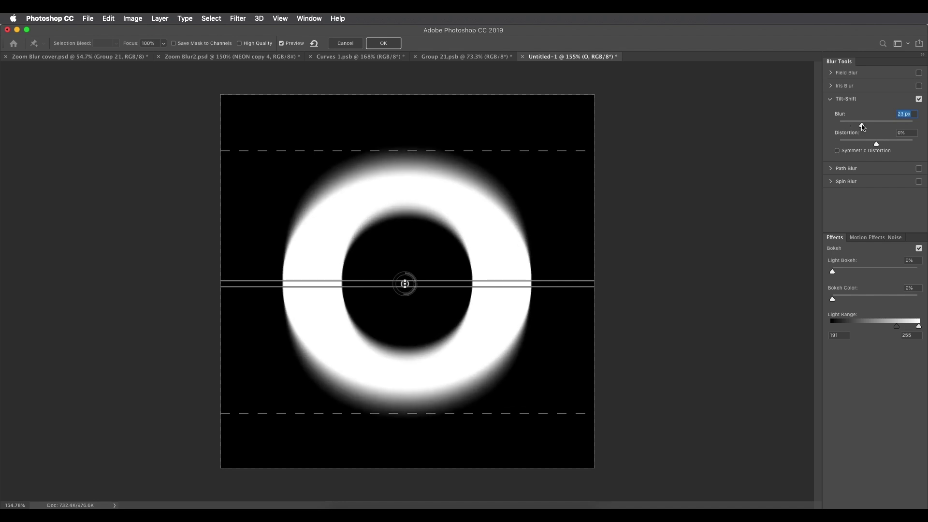
left_click_drag(875, 144, 905, 144)
left_click_drag(829, 144, 752, 150)
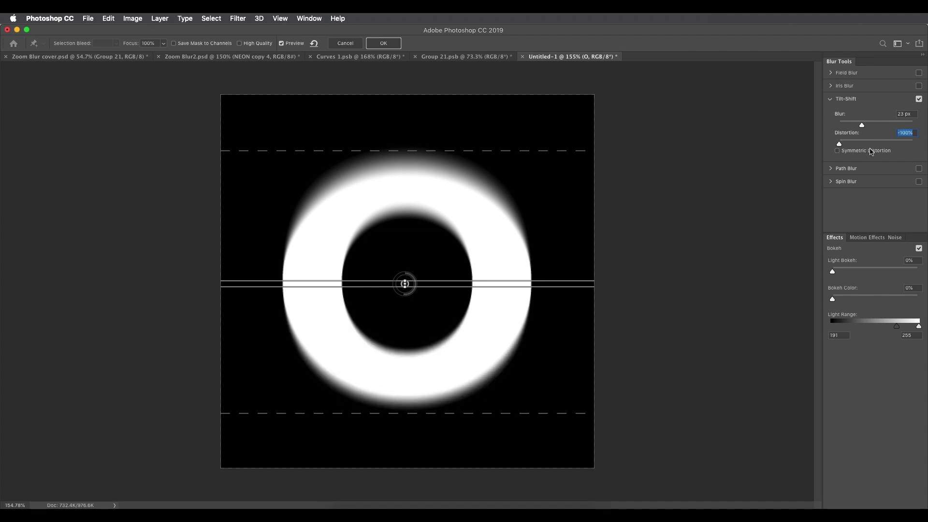
left_click_drag(863, 148, 875, 144)
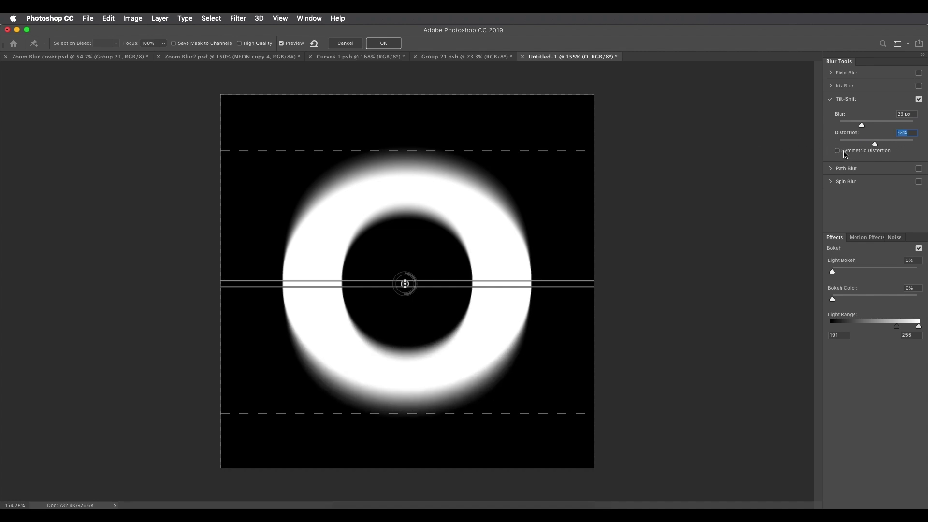
left_click(837, 151)
left_click_drag(874, 144, 793, 151)
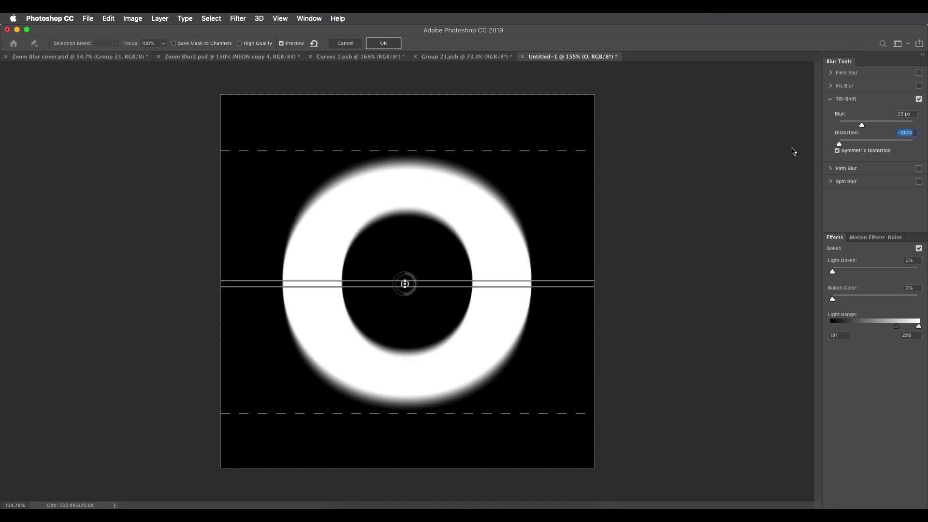
left_click_drag(861, 152, 925, 149)
left_click_drag(786, 155, 925, 147)
left_click_drag(862, 126, 865, 127)
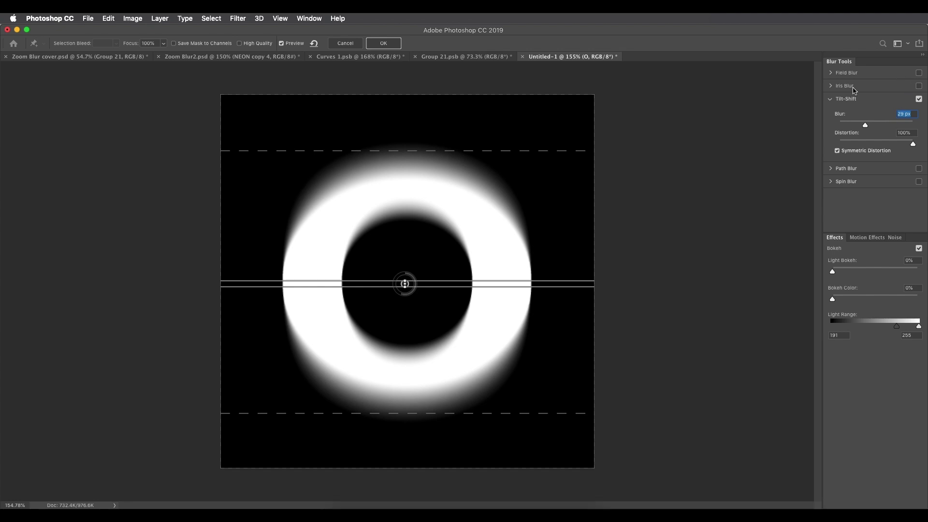
left_click(384, 44)
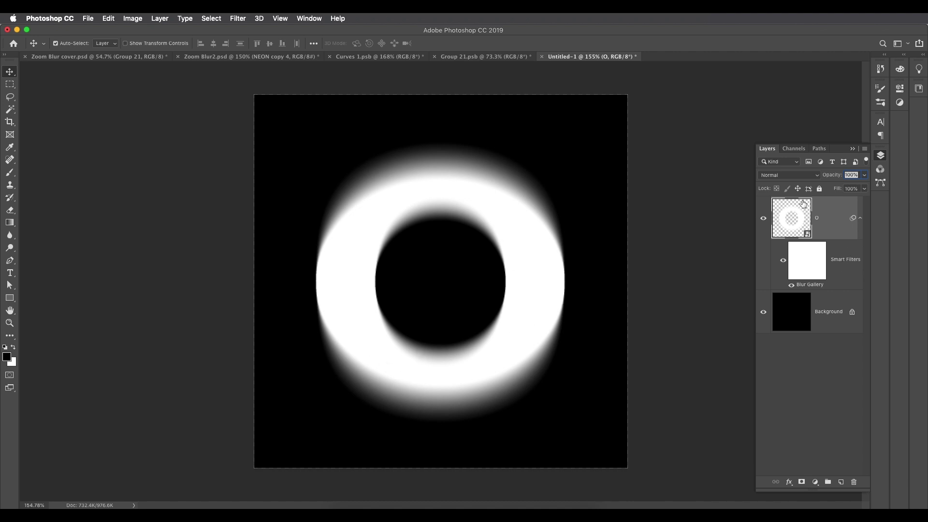
- Apply monochromatic Add Noise to the O with an amount of 110.66% and uniform distribution
left_click(239, 20)
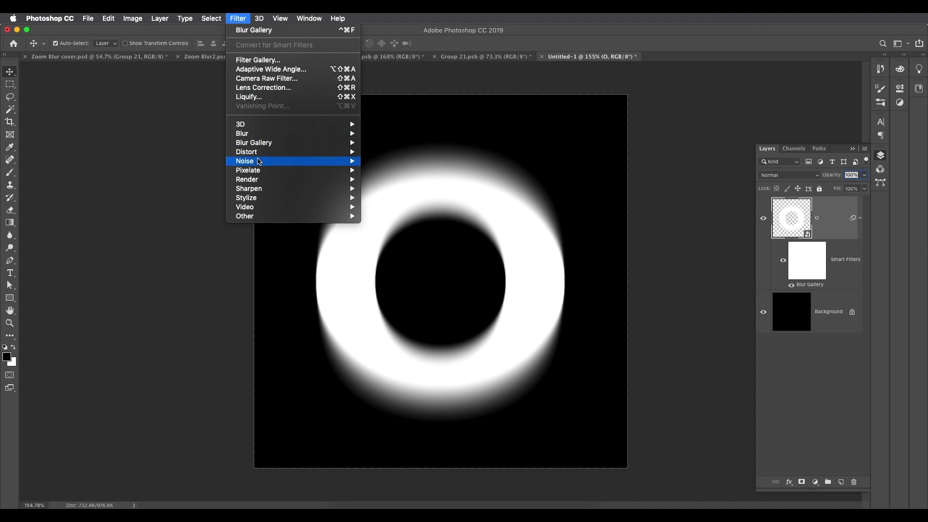
mouse_move(256, 161)
left_click(376, 161)
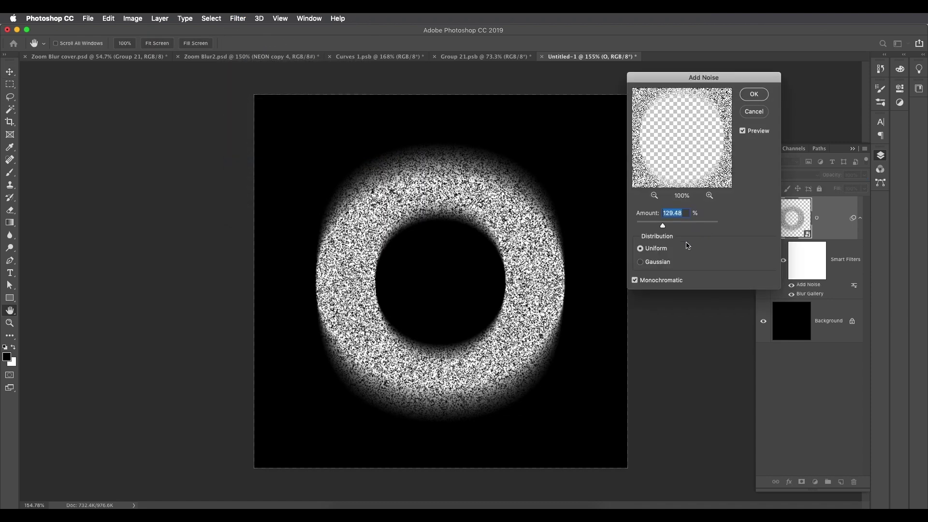
left_click(635, 281)
mouse_move(652, 220)
left_mouse_down()
mouse_move(644, 227)
mouse_move(661, 227)
left_mouse_up()
left_click_drag(663, 227, 659, 228)
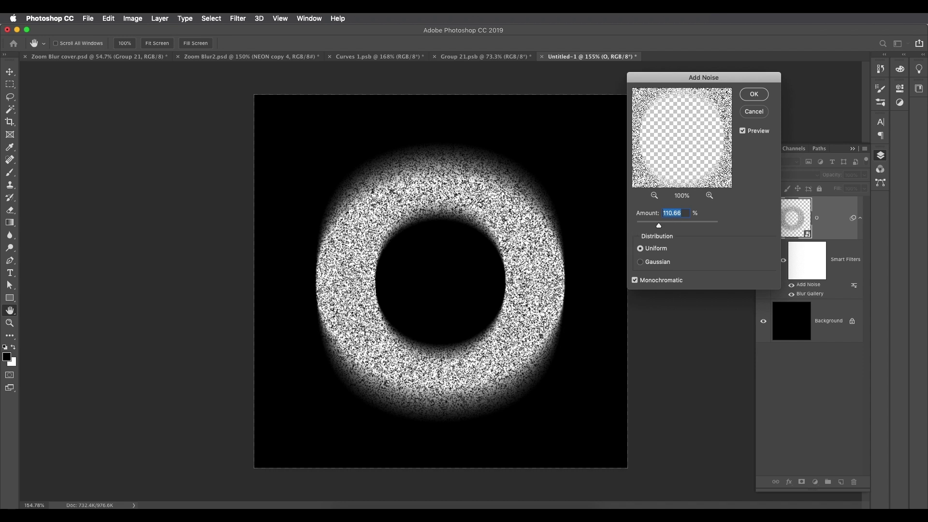
left_click(754, 95)
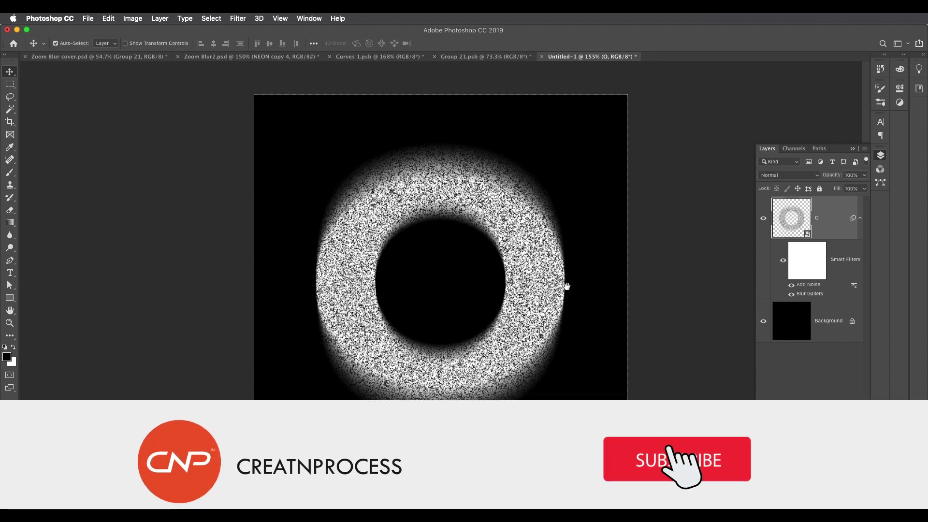
- Apply a Box Blur with a 2-pixel radius to the O and move it below Blur Gallery among the smart filters
scroll(566, 286, "up", 4)
scroll(579, 277, "up", 2)
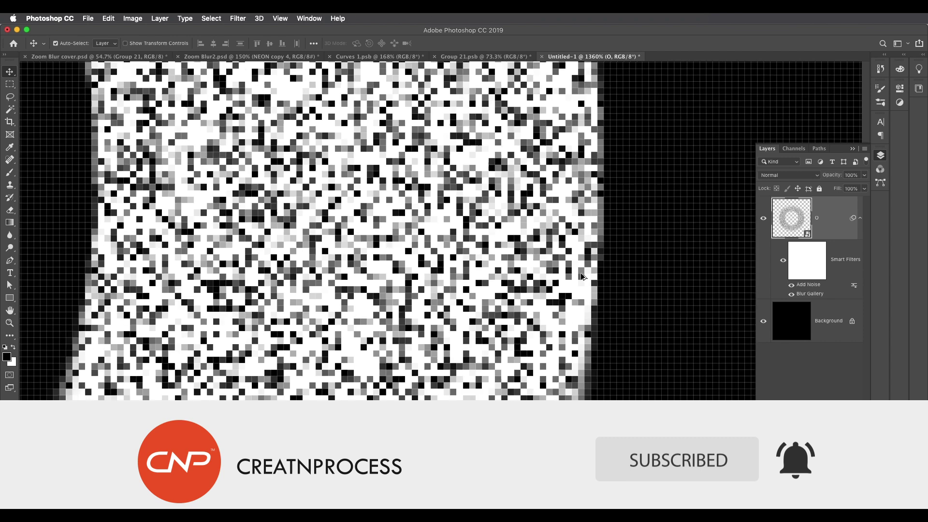
scroll(581, 276, "down", 10)
scroll(559, 269, "up", 4)
scroll(559, 269, "down", 4)
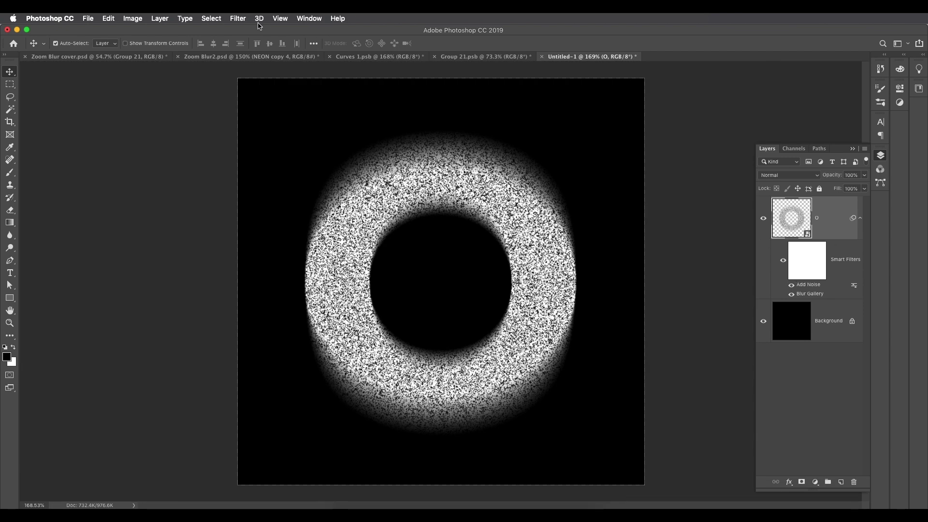
left_click(241, 21)
mouse_move(290, 135)
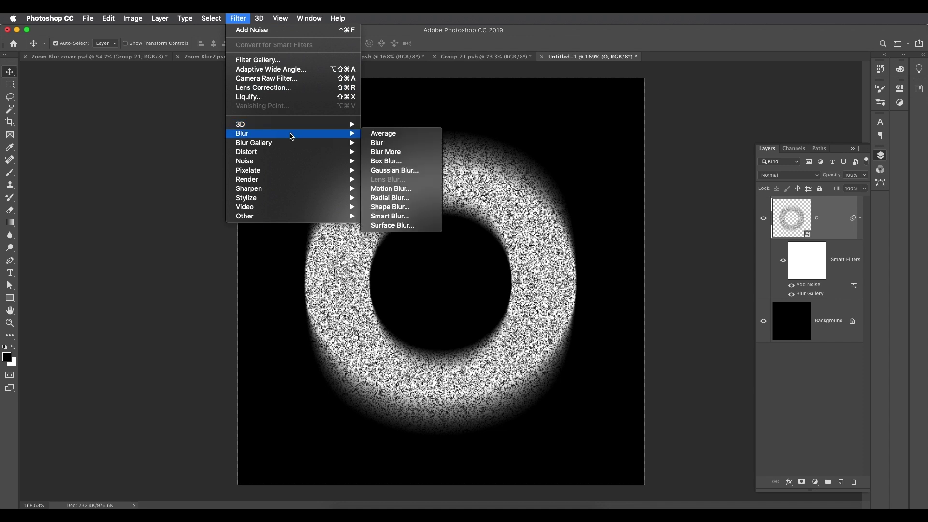
left_click(408, 166)
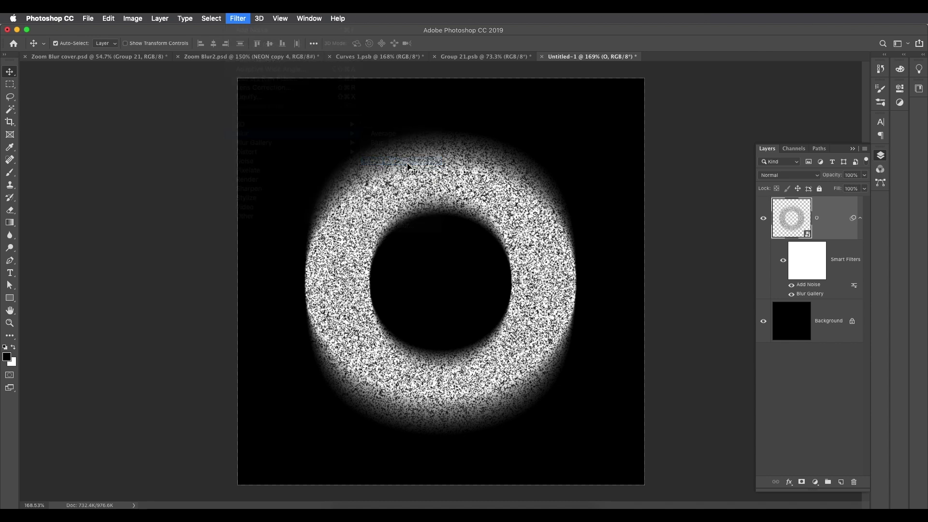
left_click_drag(603, 186, 546, 184)
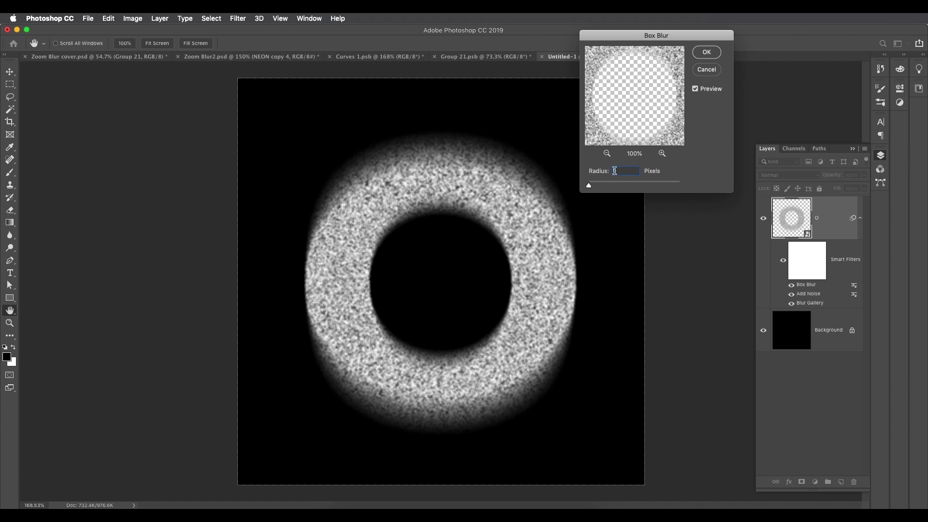
key("Up")
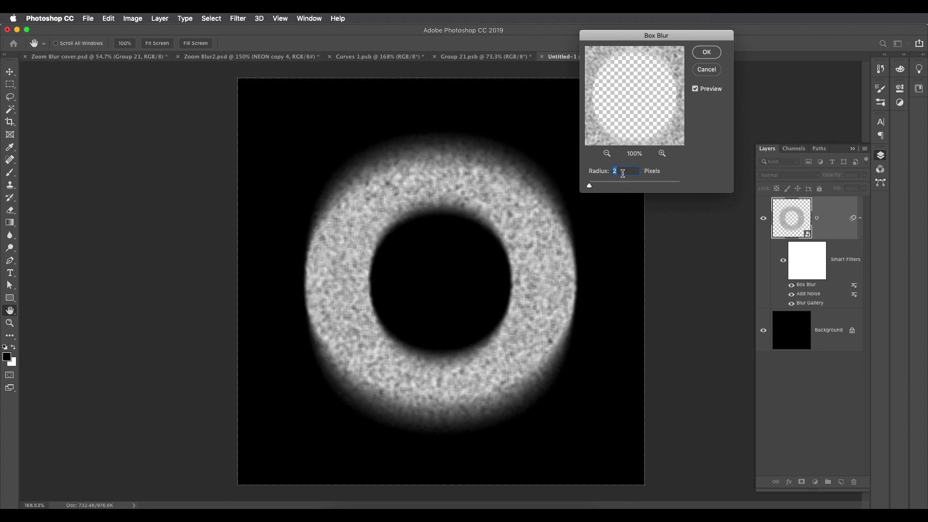
left_click(706, 51)
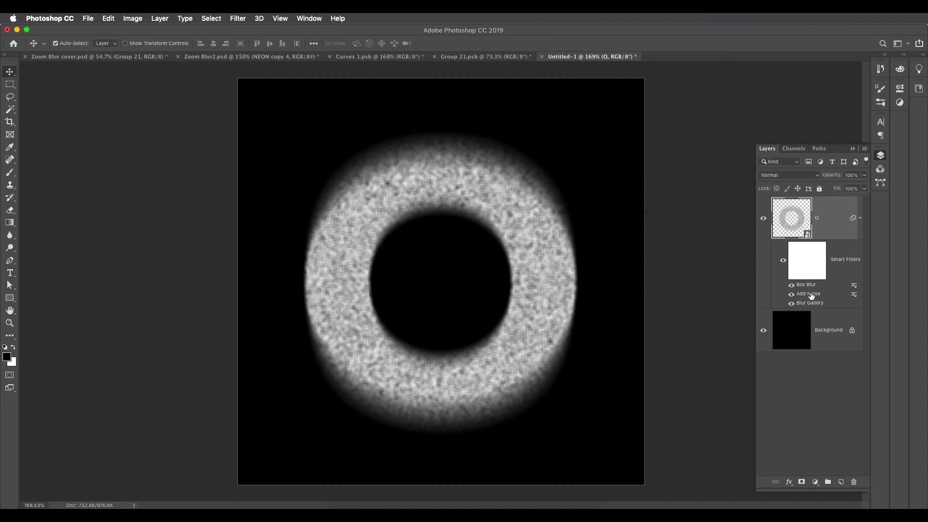
left_click_drag(811, 286, 810, 304)
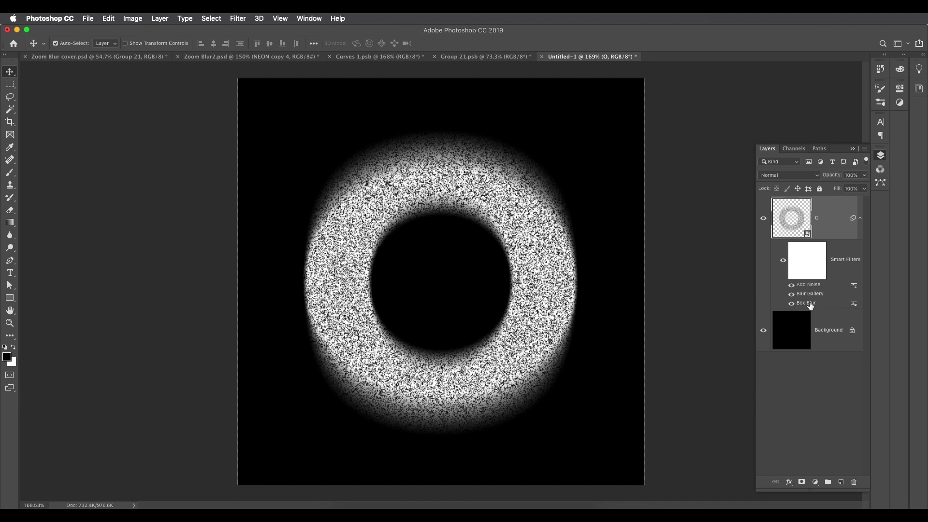
- Compare the O with its Add Noise smart filter hidden and shown
left_click(791, 285)
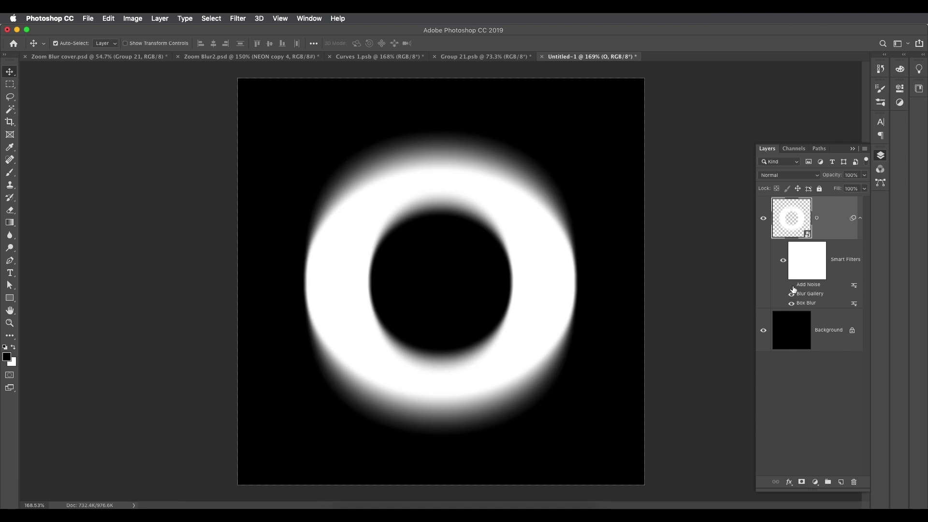
left_click(791, 285)
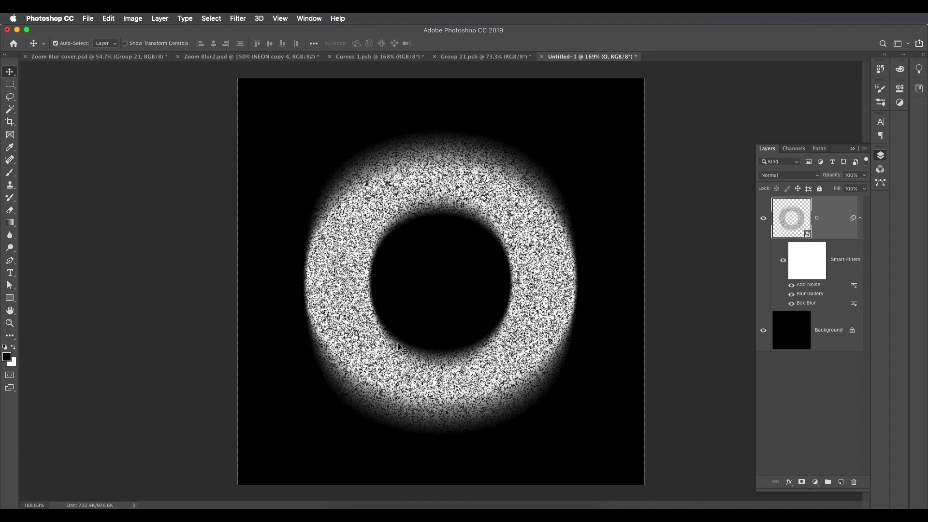
- Enable a Gradient Overlay on the O layer, keep the canvas in view and show the overlay's settings
double_click(843, 235)
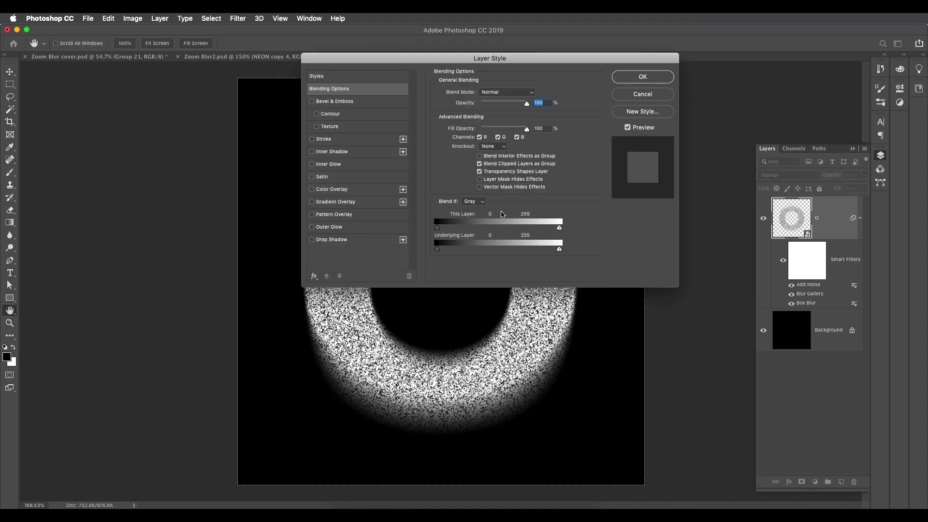
left_click(311, 202)
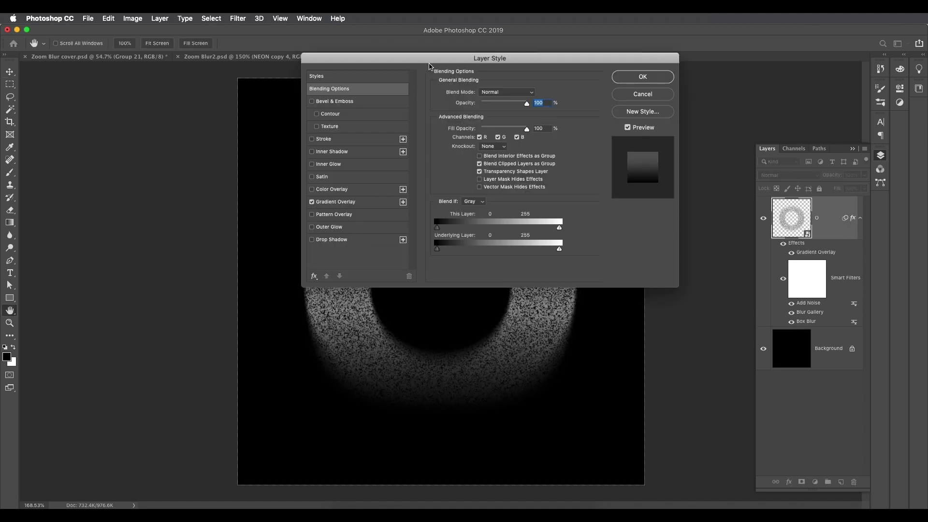
left_click_drag(427, 67, 688, 43)
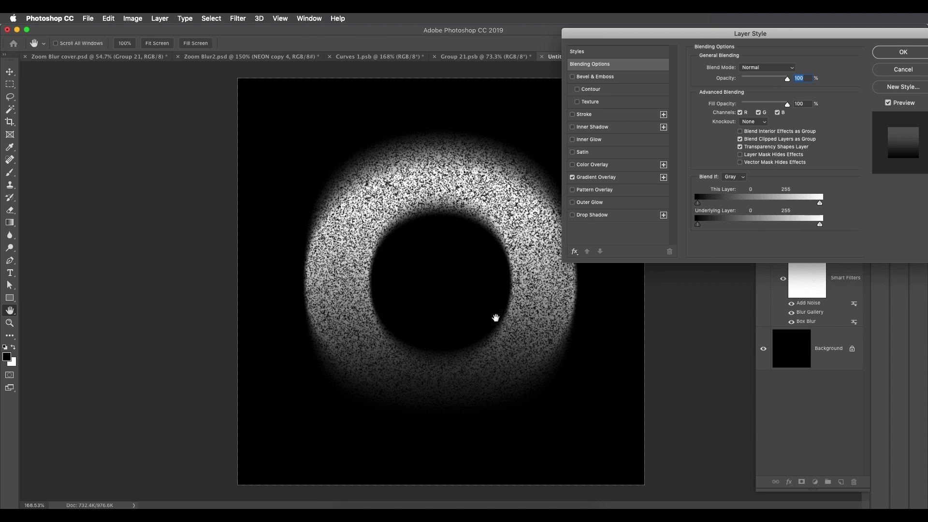
left_click(602, 177)
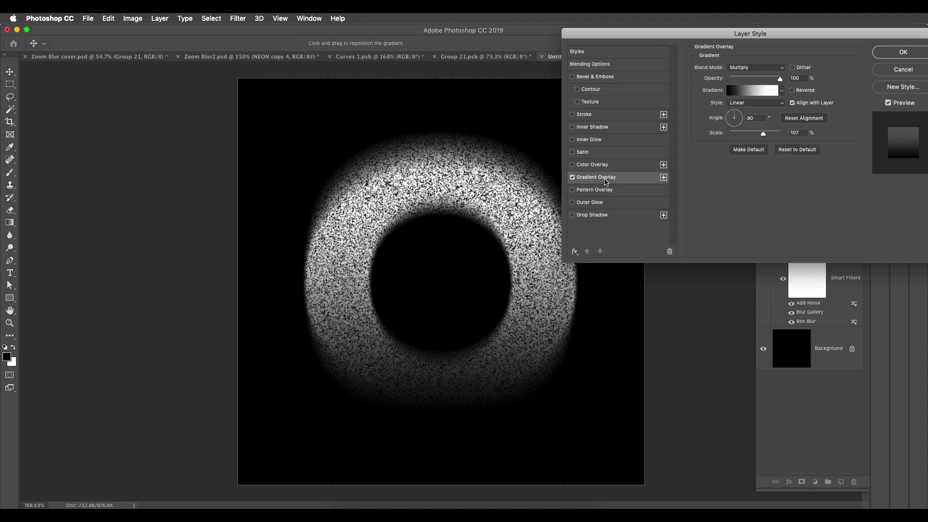
- Try several preset gradients for the overlay, including Violet, Green, Orange, and choose Foreground to Background
left_click(749, 94)
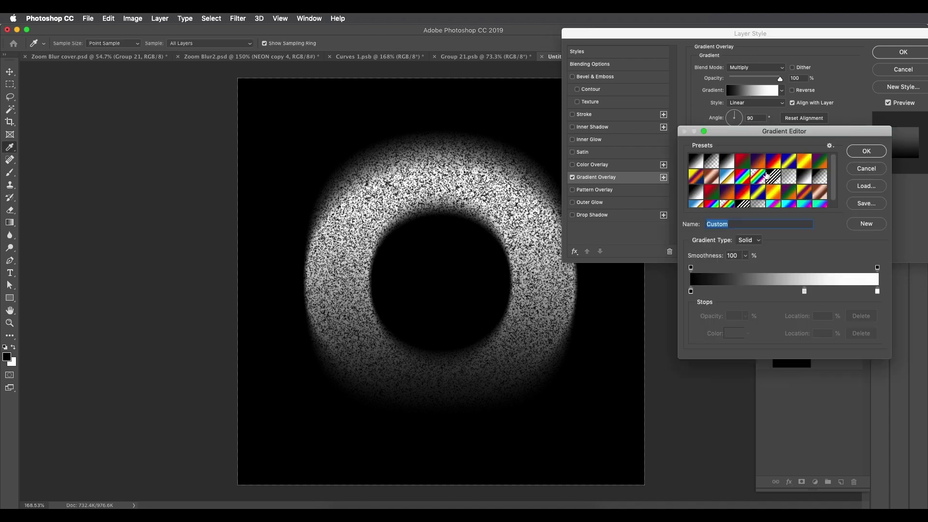
left_click(740, 164)
left_click(803, 161)
left_click(817, 165)
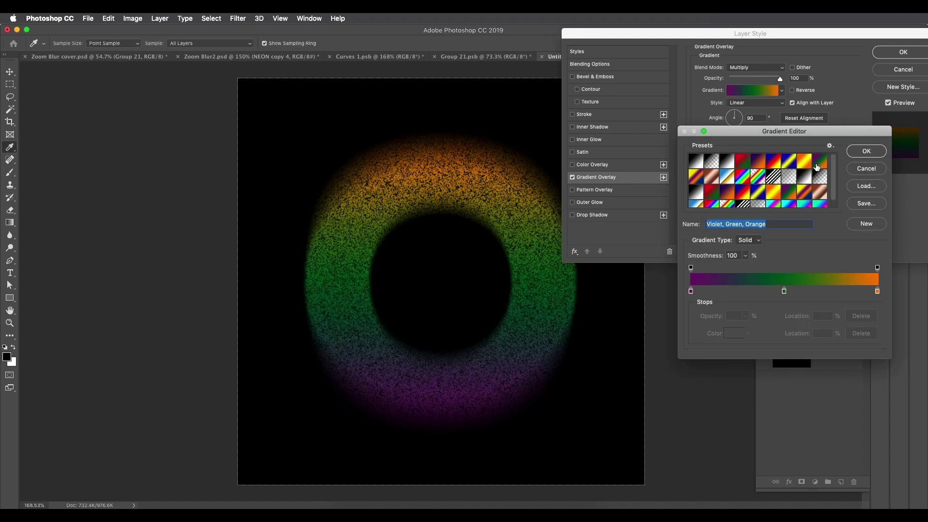
left_click(721, 164)
left_click(701, 163)
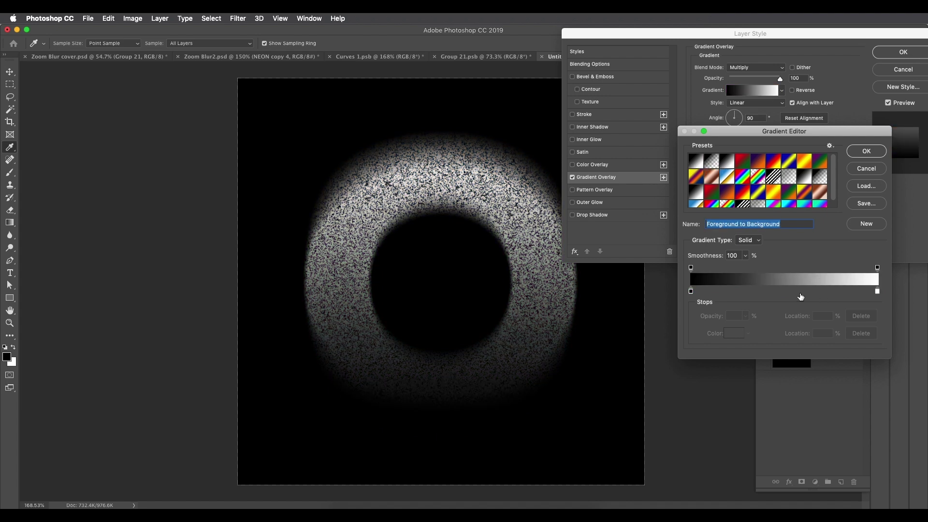
- Add a near-white color stop at 61% to the overlay gradient, fine-tune the gradient's scale and apply the layer style
left_click(857, 291)
double_click(856, 292)
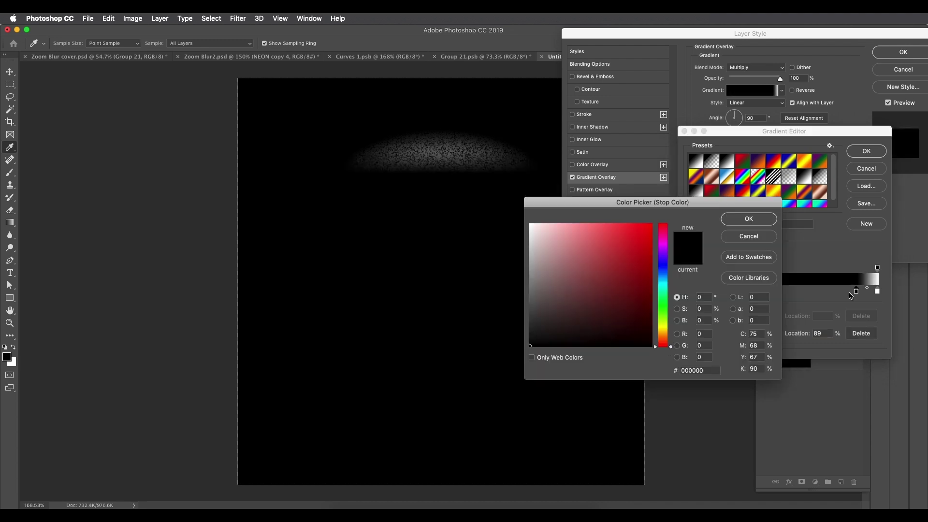
left_click_drag(588, 274, 520, 239)
left_click(748, 218)
left_click_drag(851, 290, 805, 294)
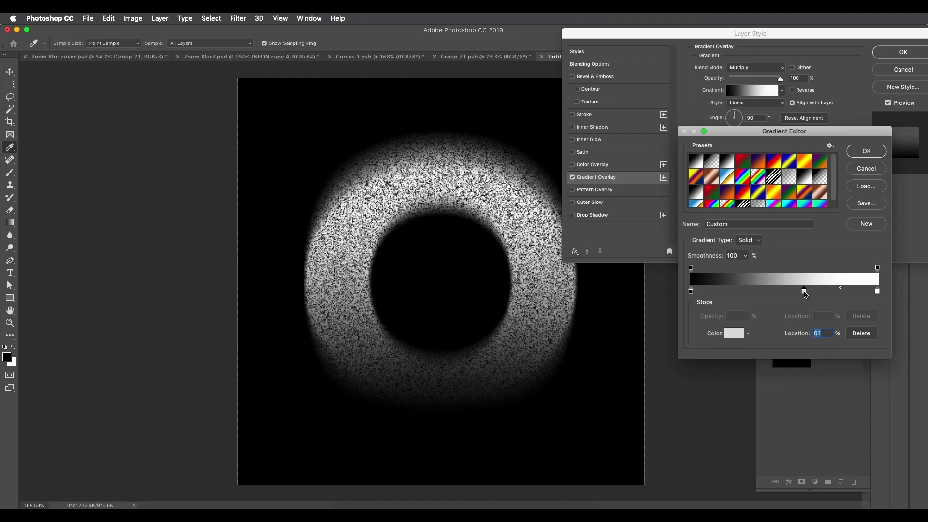
left_click(860, 153)
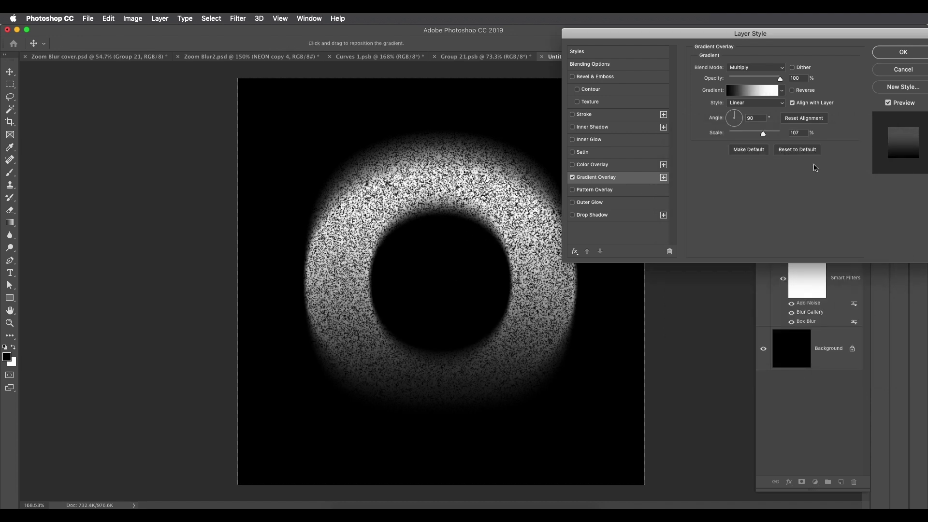
mouse_move(763, 136)
left_mouse_down()
mouse_move(752, 137)
mouse_move(765, 137)
left_mouse_up()
left_click(902, 52)
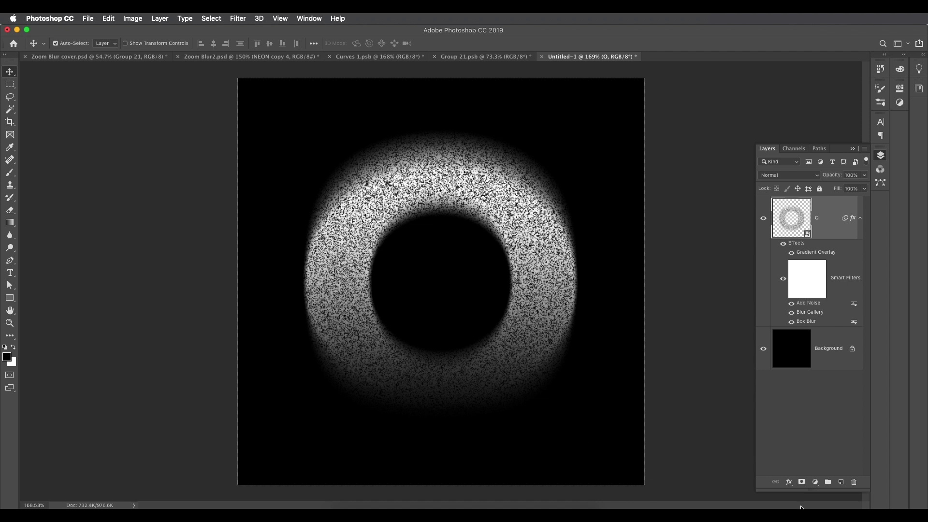
- Add a Brightness/Contrast adjustment layer above the O with brightness -26 and contrast 25
left_click(814, 481)
left_click(836, 347)
left_click_drag(828, 157, 838, 156)
left_click_drag(828, 137, 822, 140)
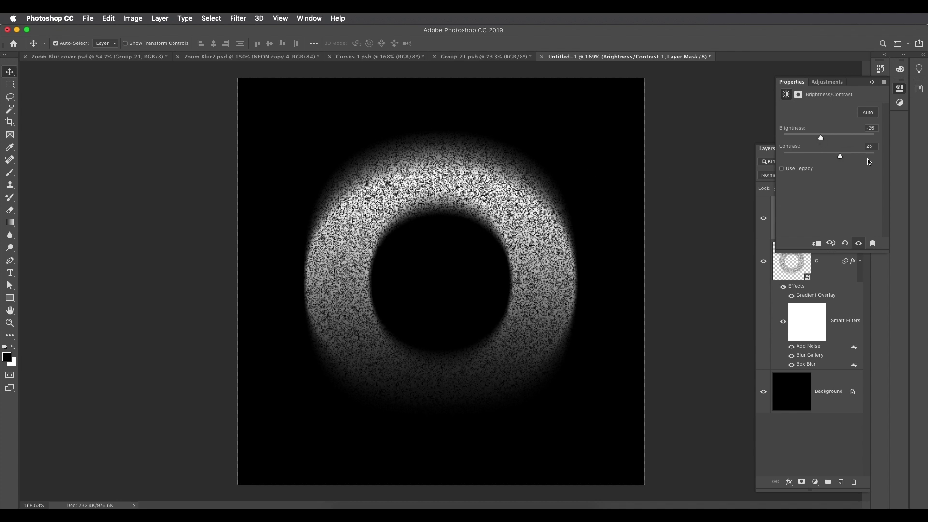
- Add a Curves adjustment layer that brightens the image, with an upper curve point at input 167 and output 236
left_click(815, 482)
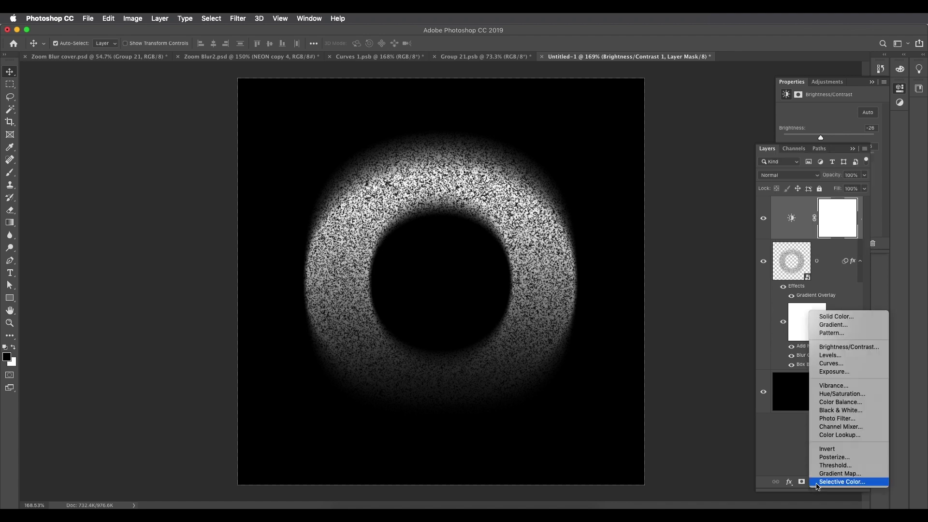
left_click(836, 365)
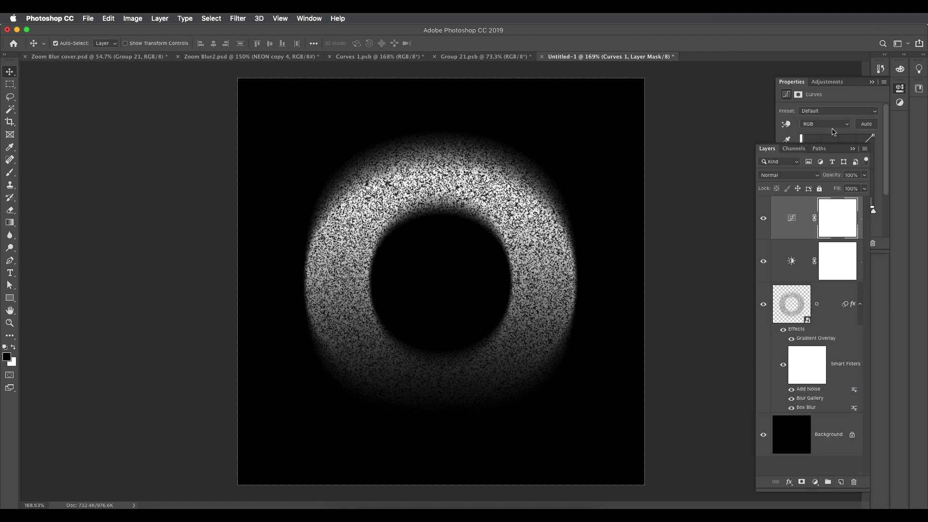
left_click(849, 99)
left_click_drag(837, 166, 849, 140)
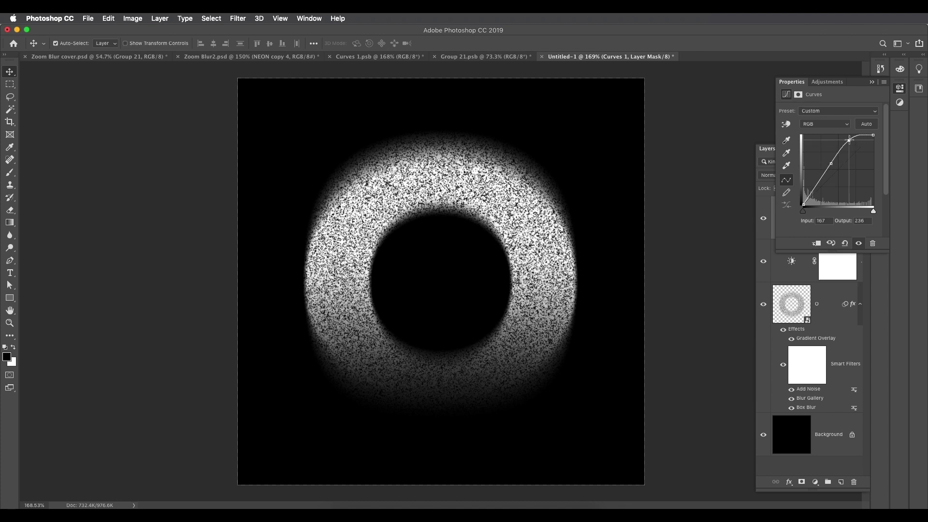
- Change the Brightness/Contrast adjustment to brightness -25 and contrast 4, and check the O at several sizes
left_click(790, 264)
left_click(831, 95)
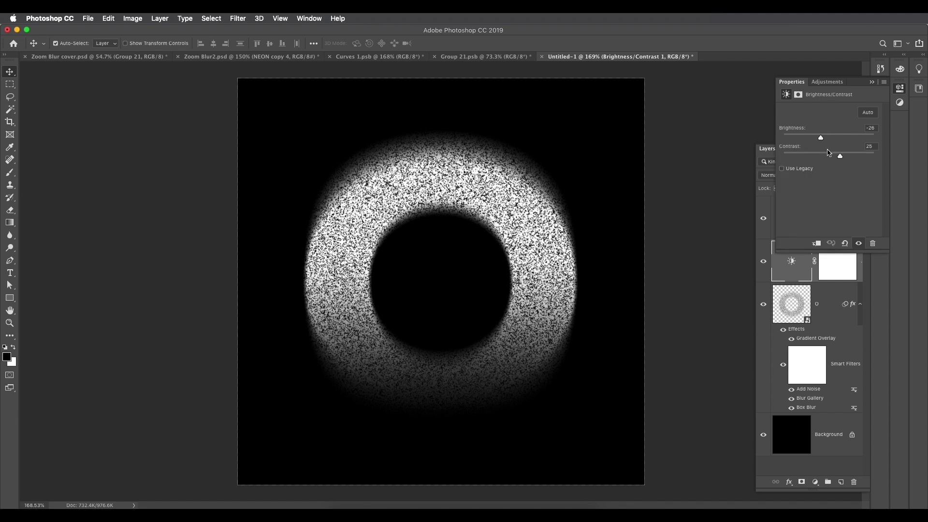
left_click_drag(821, 138, 836, 155)
scroll(504, 285, "down", 5)
scroll(500, 299, "up", 2)
scroll(497, 283, "up", 4)
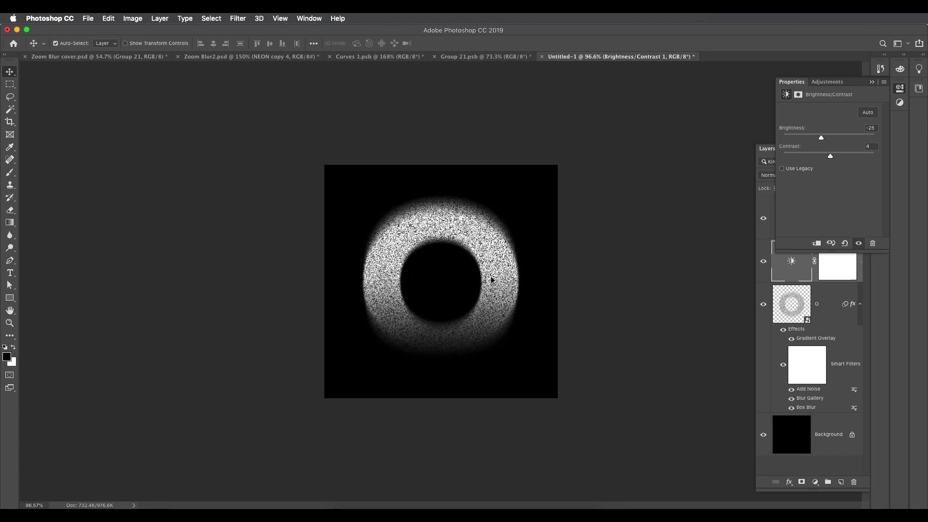
scroll(503, 270, "down", 1)
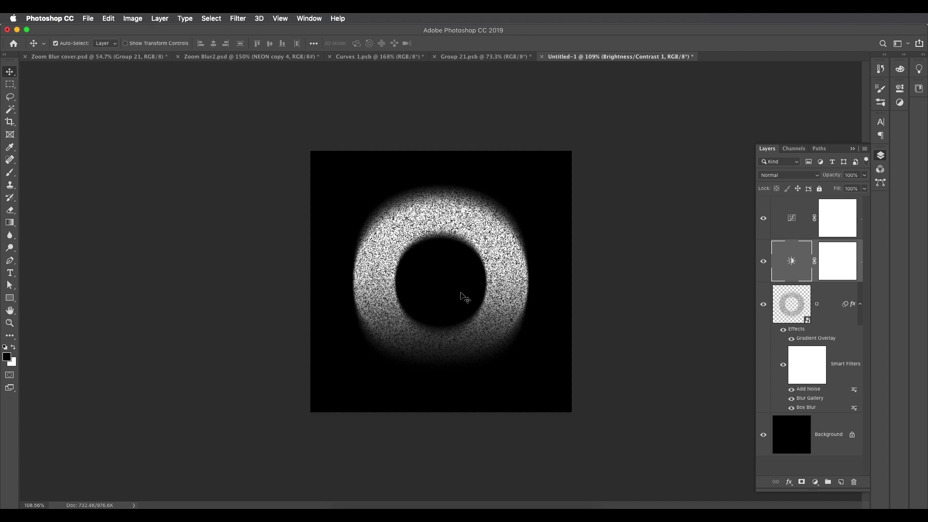
scroll(495, 282, "down", 2)
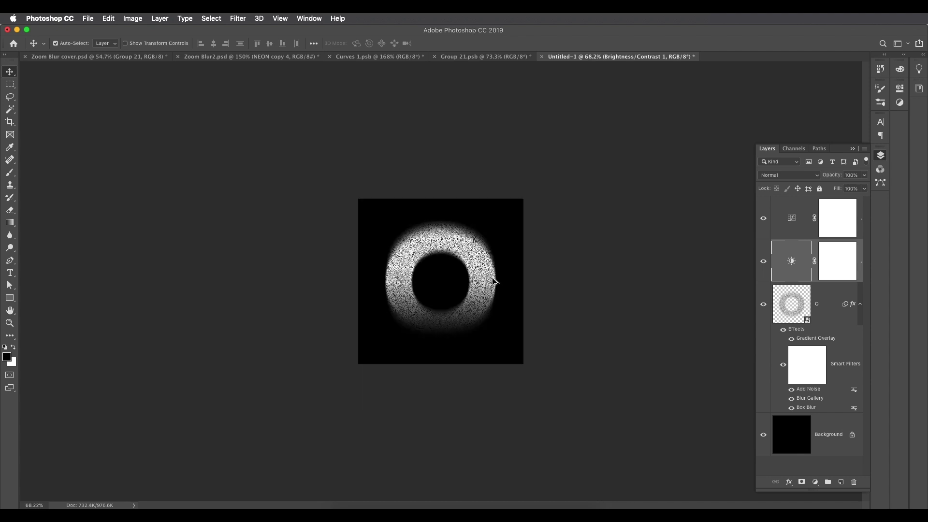
scroll(487, 266, "up", 2)
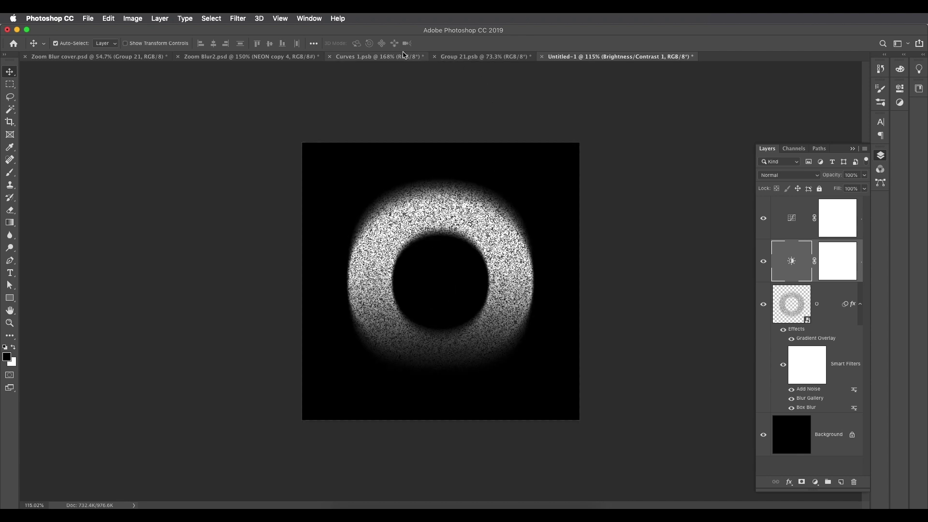
- Switch to the Group 21.psb document and examine the finished grainy V effect
left_click(478, 58)
scroll(462, 233, "down", 5)
scroll(463, 237, "up", 3)
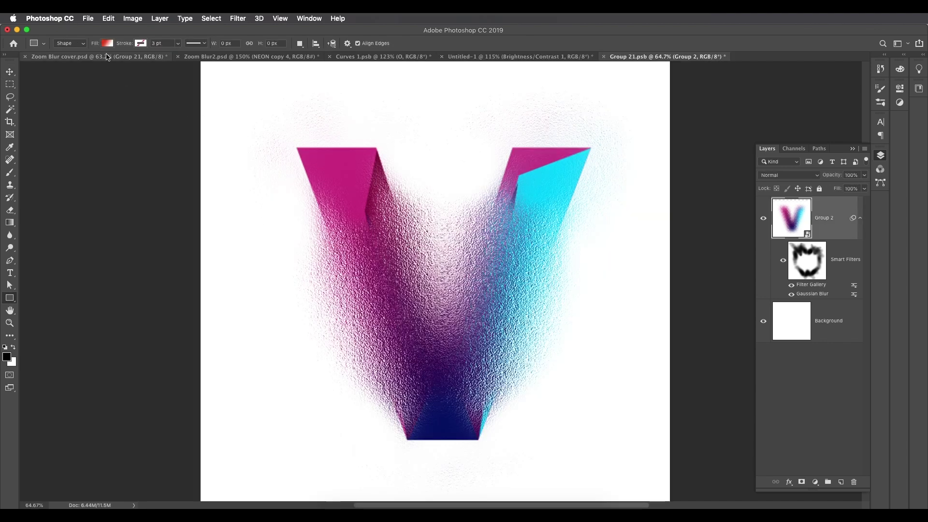
- Create a new 1500 x 1500 pixel RGB document at 72 pixels/inch with a white background
left_click(88, 18)
left_click(96, 27)
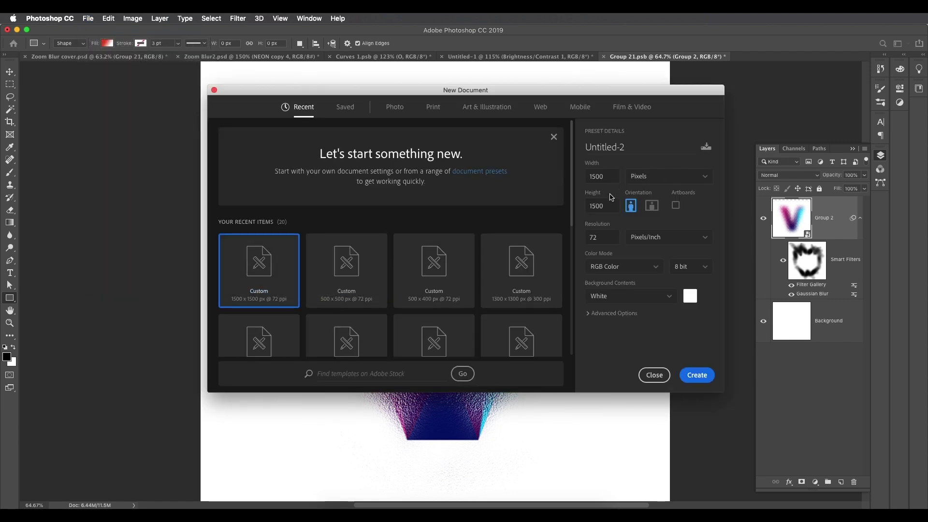
left_click(690, 374)
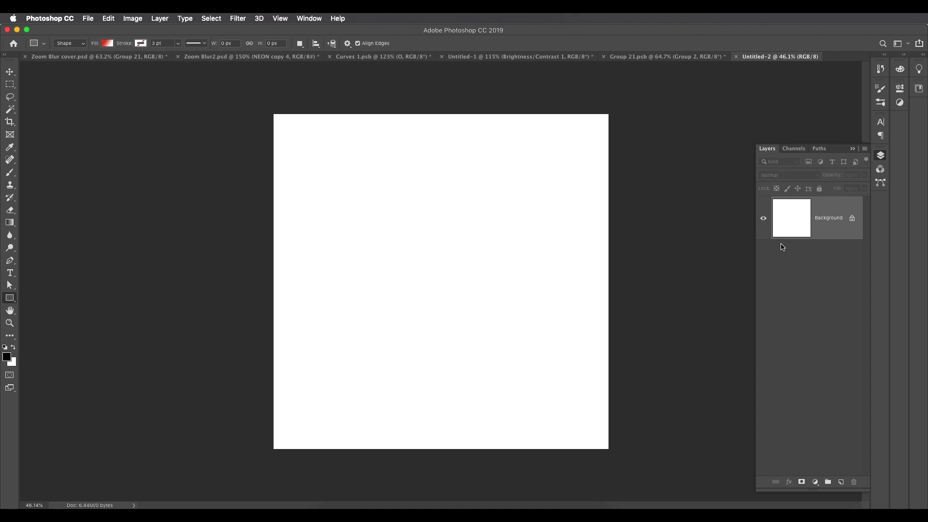
- Add a magenta capital V in Avenir Next Bold to the blank canvas
key("t")
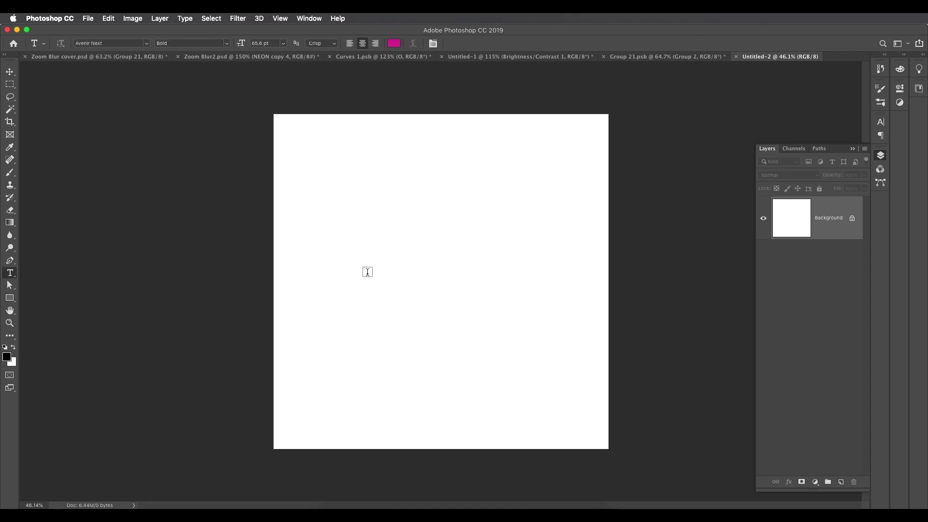
left_click(367, 271)
type("y")
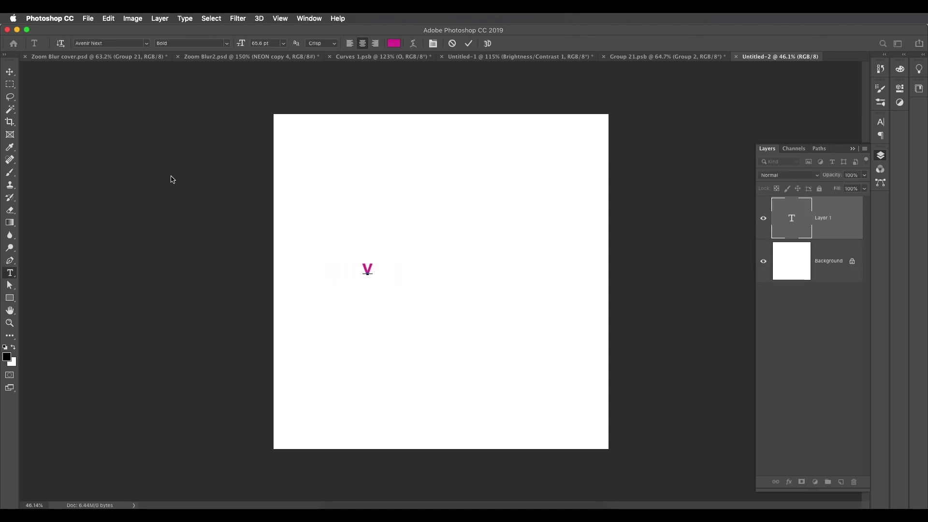
- Scale the V up proportionally to about 2015% and center it horizontally on the canvas
left_click(9, 71)
key("ctrl+t")
left_click_drag(375, 260, 517, 108)
left_click_drag(427, 208, 518, 237)
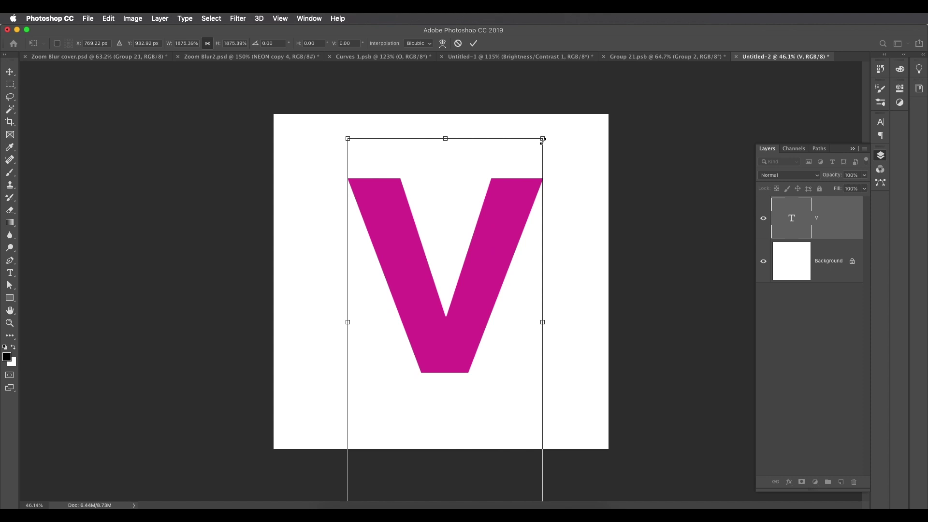
left_click_drag(542, 139, 559, 128)
left_click_drag(529, 189, 521, 194)
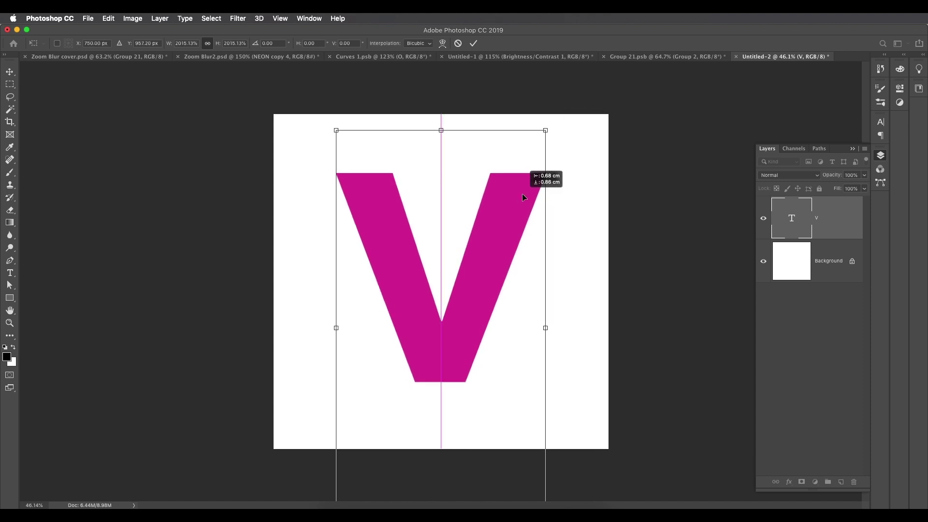
key("Return")
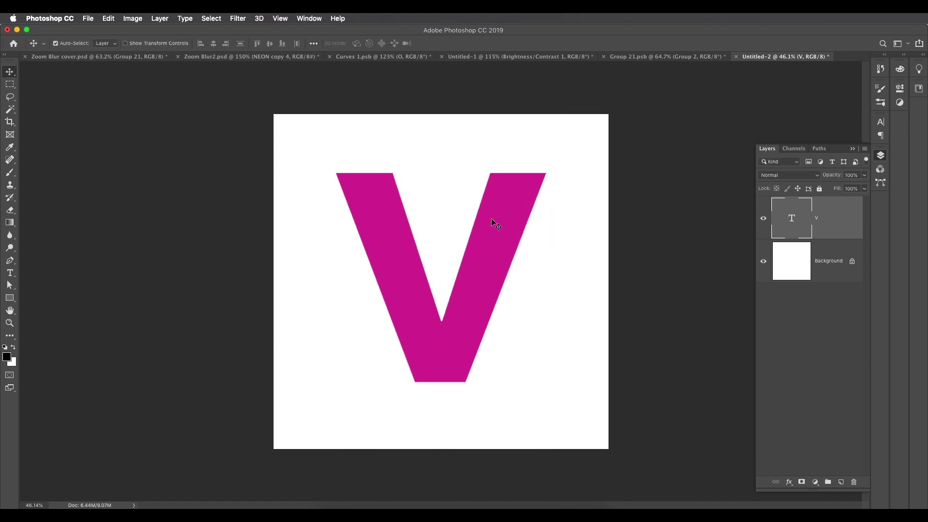
- Hide the smart filters on Group 2 in Group 21.psb and study the faceted V shapes underneath
left_click(636, 57)
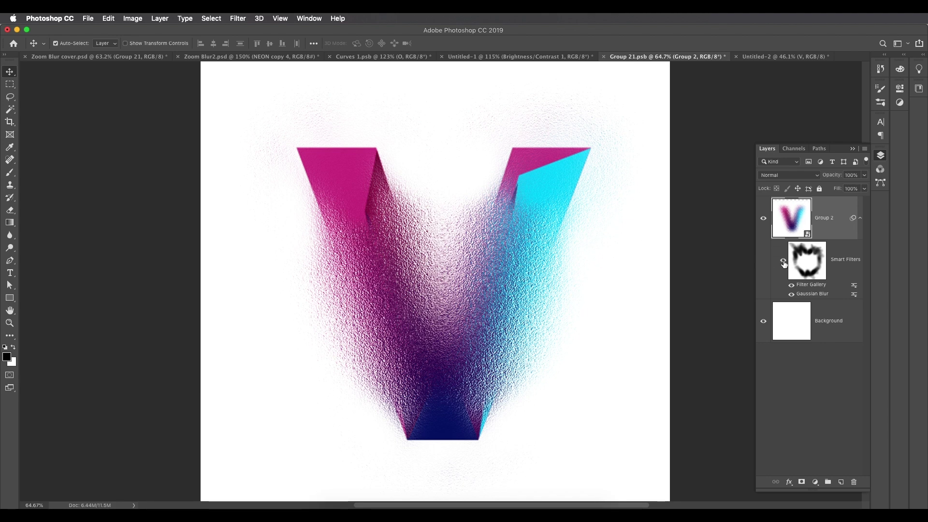
left_click(783, 261)
scroll(424, 260, "down", 1)
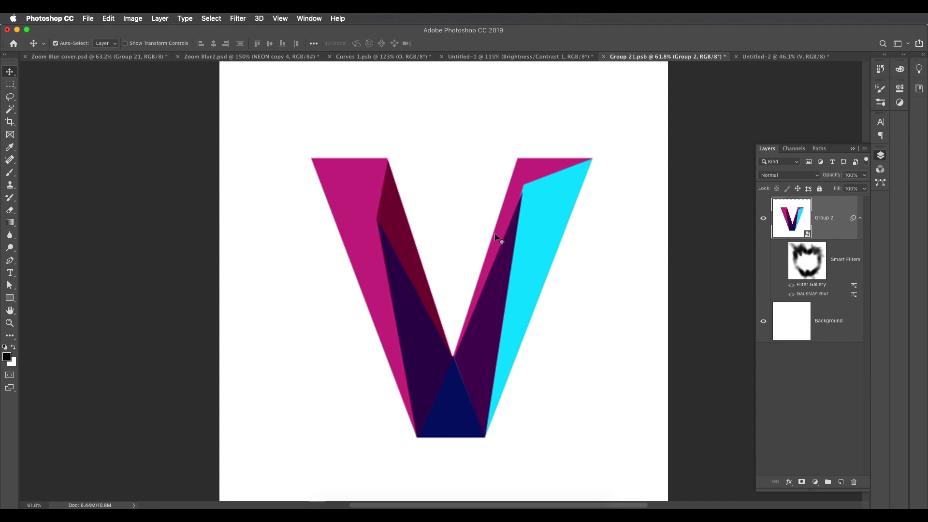
- In Untitled-2, draw a closed Pen shape about 282 x 761 px from the V's left stroke to its lower-left corner and inner notch
left_click(756, 57)
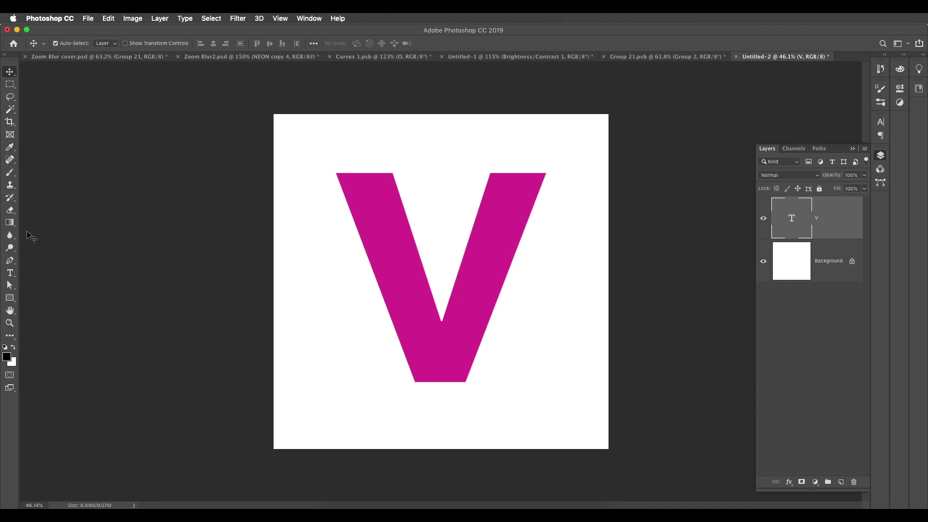
key("p")
scroll(392, 182, "up", 1)
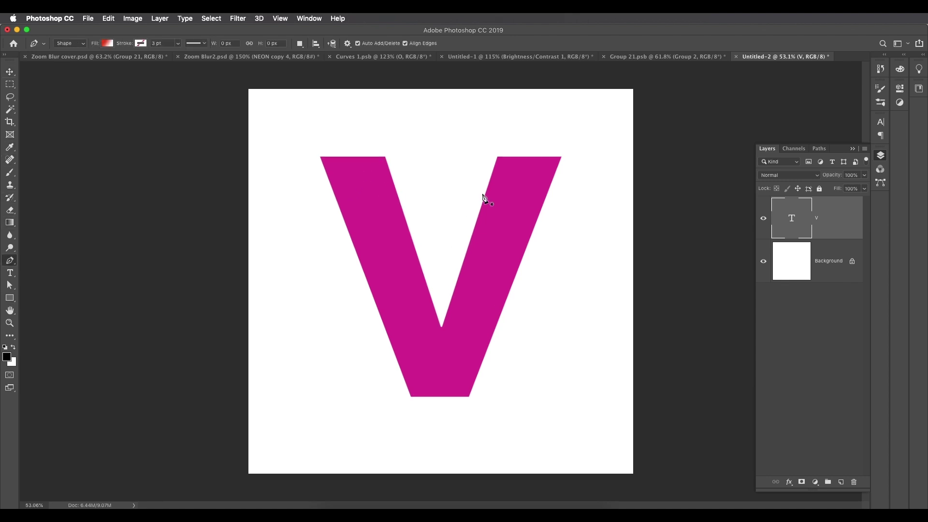
key("ctrl+shift+Tab")
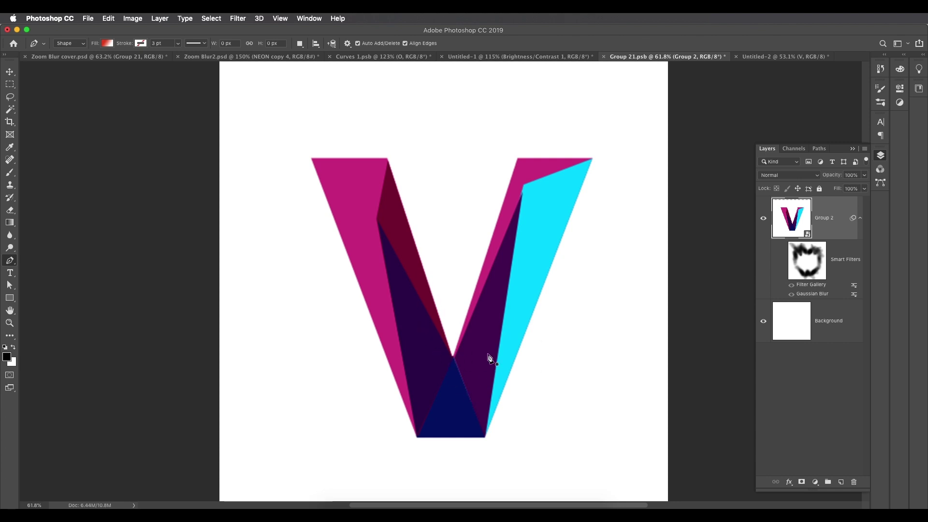
left_click(773, 56)
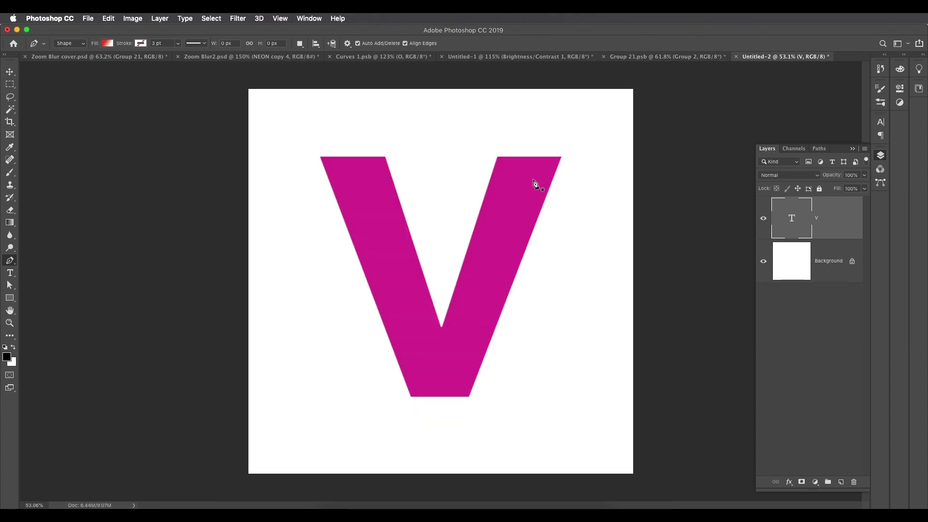
left_click(369, 201)
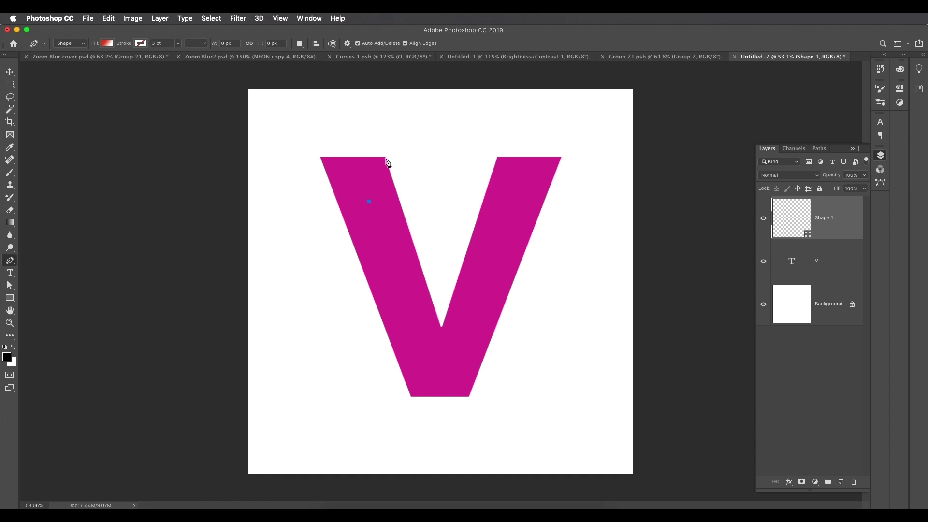
scroll(411, 397, "up", 5)
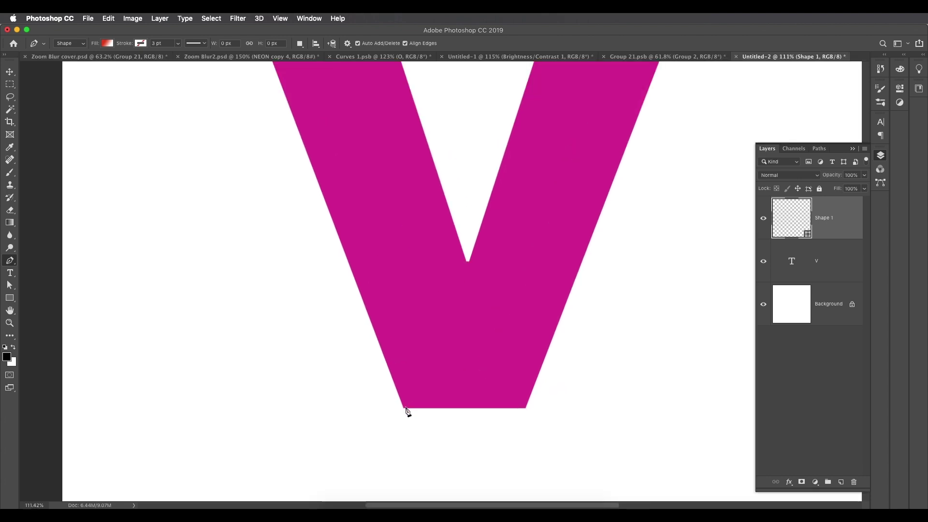
left_click(406, 408)
scroll(431, 427, "up", 3)
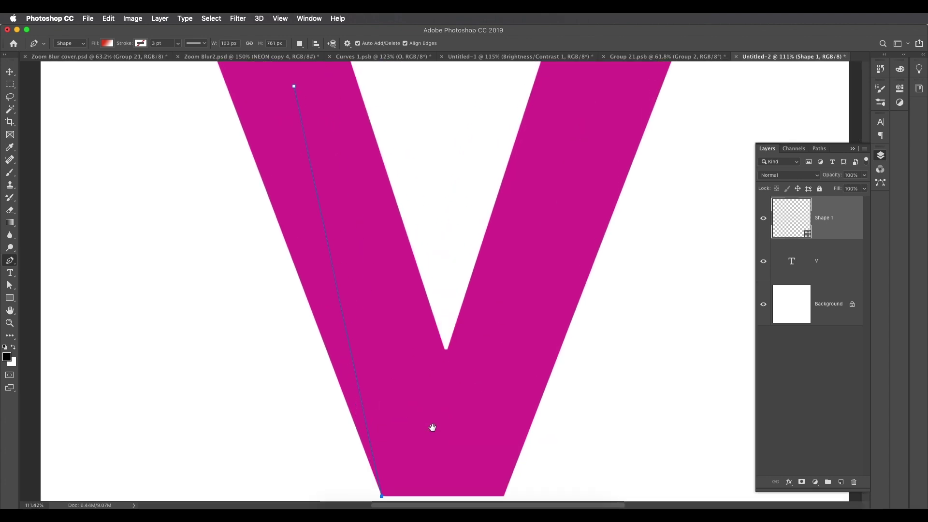
left_click(447, 353)
scroll(452, 362, "up", 3)
scroll(452, 362, "left", 1)
left_click(349, 221)
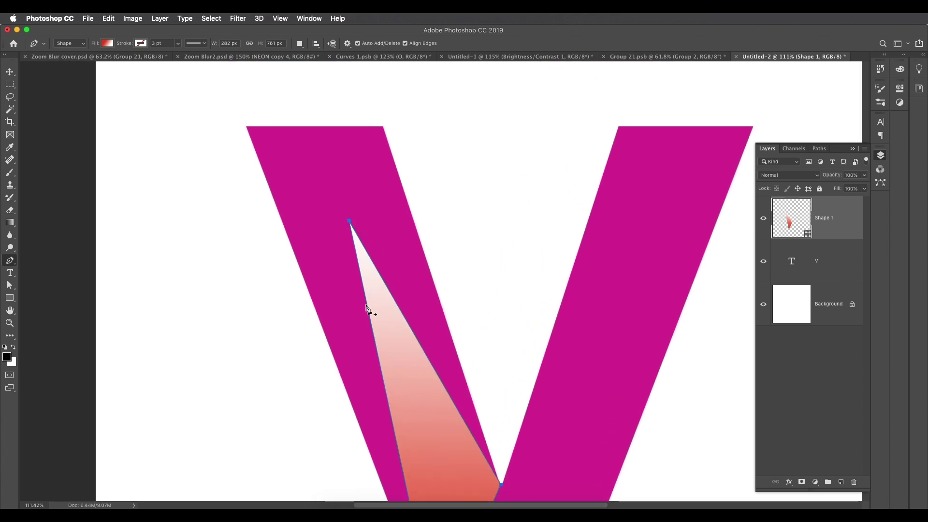
- Give the new facet on the left stroke a solid dark purple fill and finish its path
left_click(108, 44)
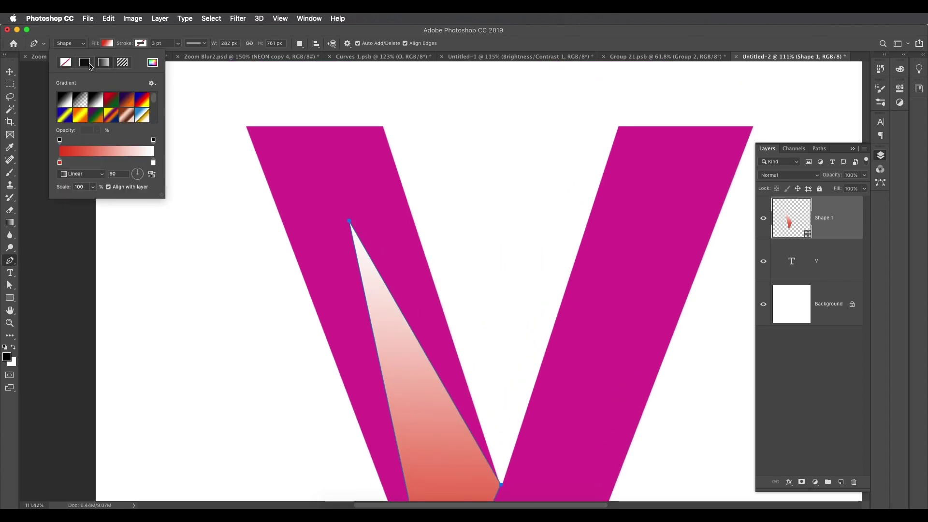
left_click(85, 63)
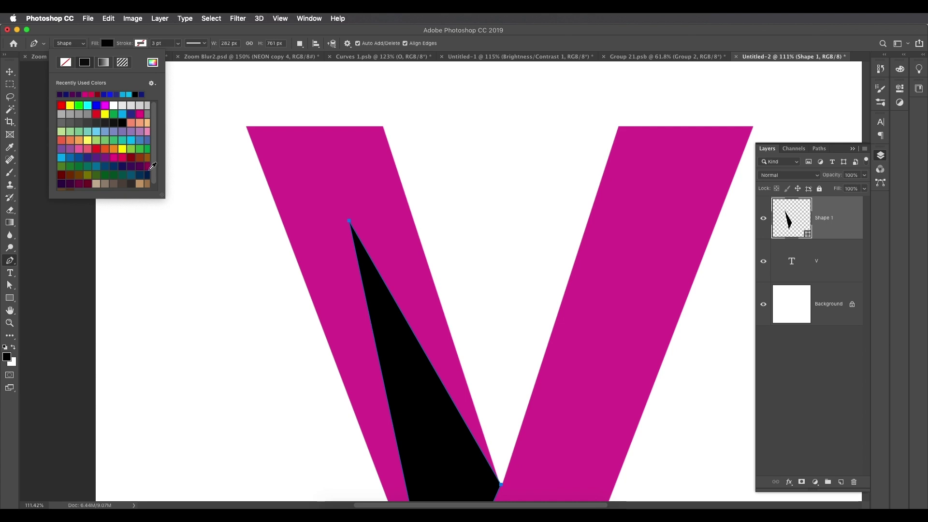
left_click(147, 164)
left_click(130, 158)
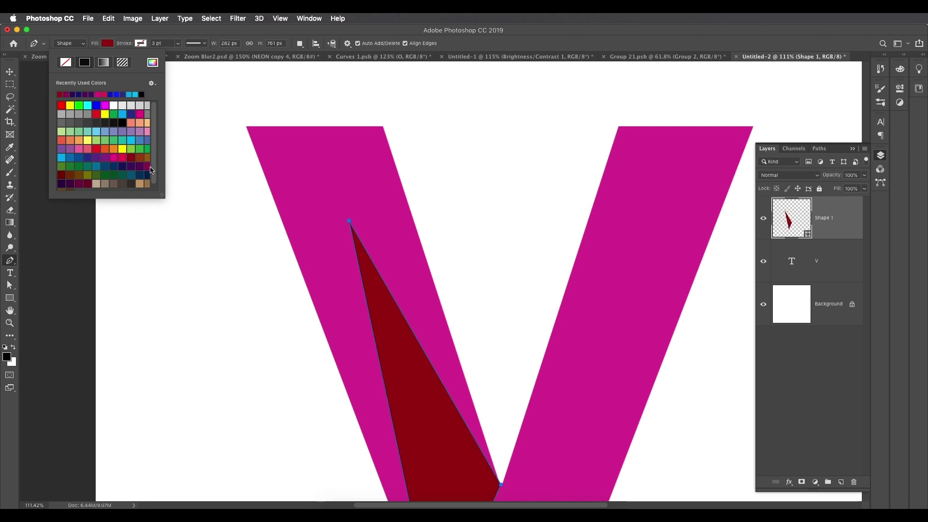
left_click(140, 166)
key("Return")
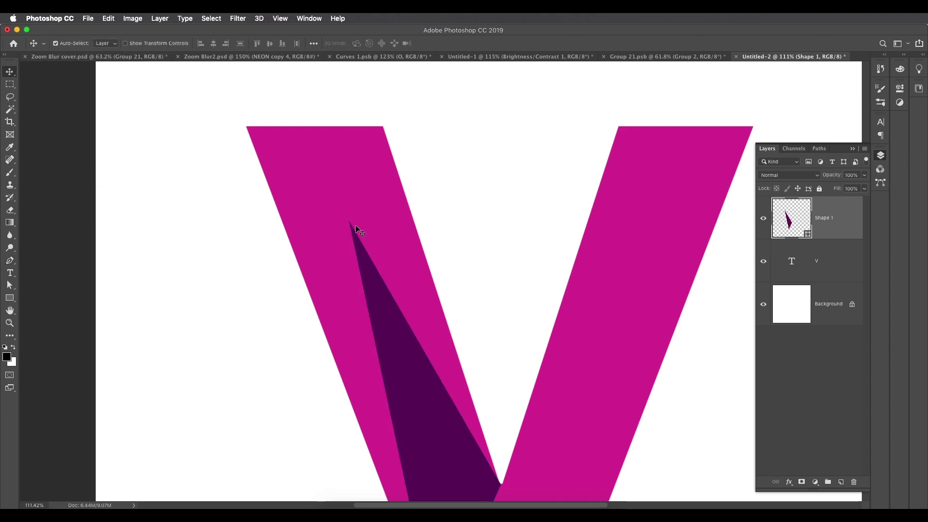
- Draw a second Pen facet about 282 x 665 px between the left stroke's inner top corner, the purple facet's tip and the inner notch
left_click_drag(420, 265, 383, 207)
scroll(387, 222, "up", 3)
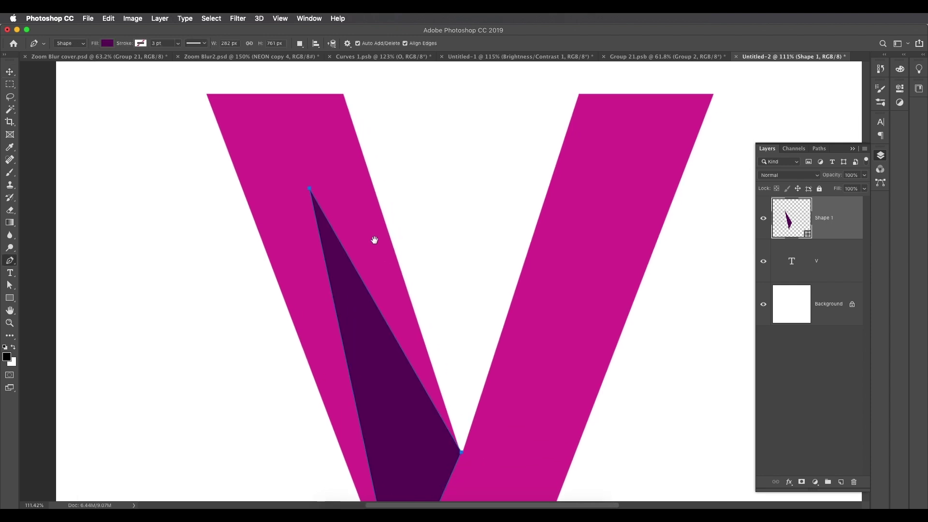
left_click(338, 126)
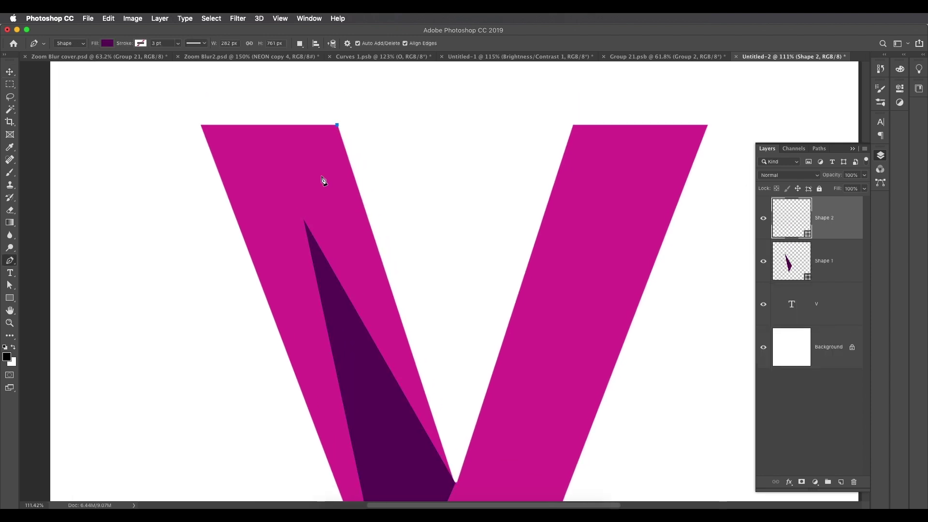
left_click(305, 225)
scroll(356, 232, "down", 5)
scroll(356, 232, "right", 2)
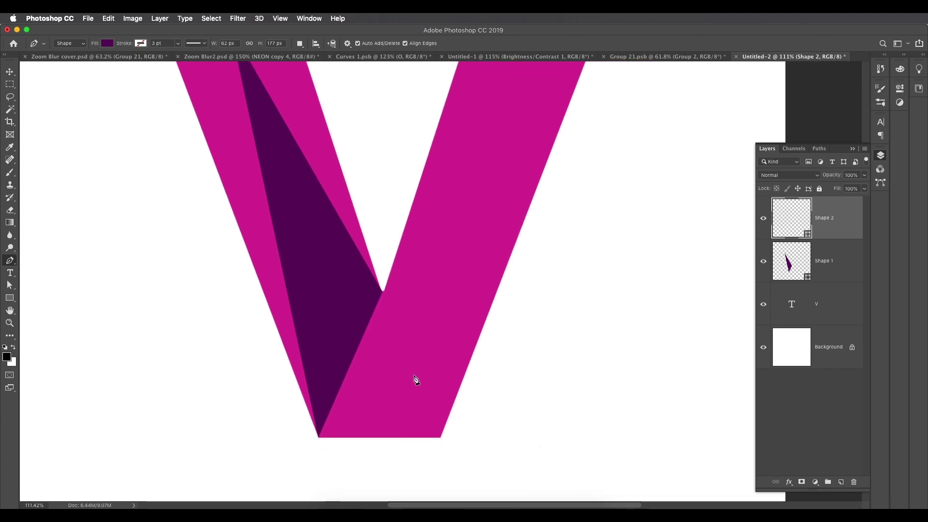
left_click(383, 293)
scroll(416, 364, "up", 5)
scroll(416, 364, "left", 2)
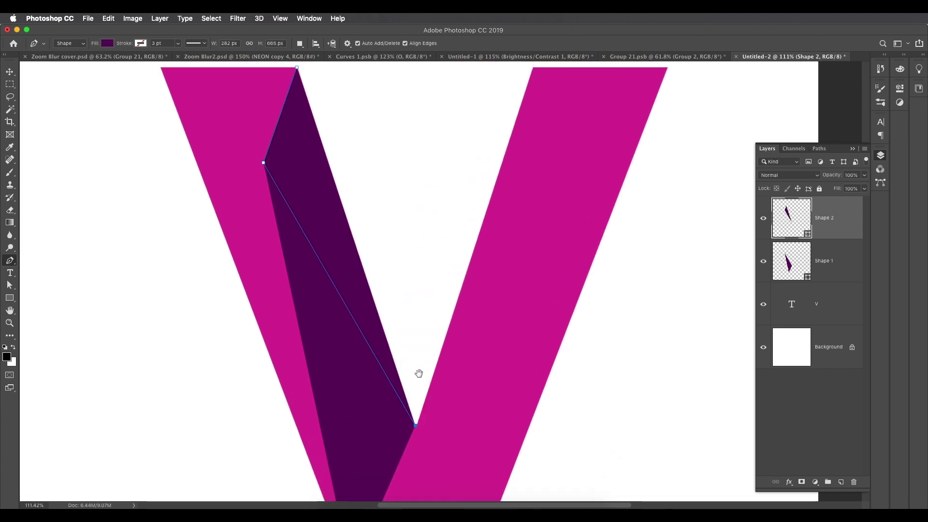
left_click(318, 140)
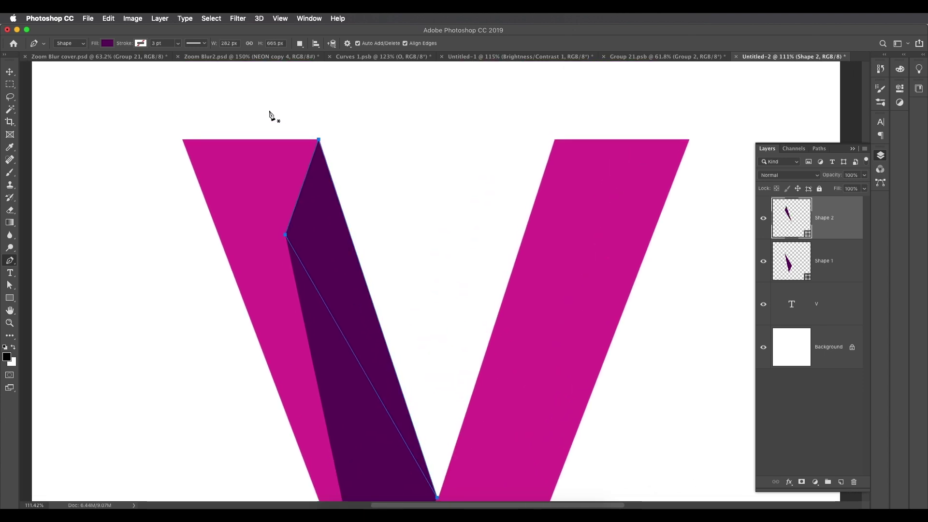
- Fill the upper facet on the left stroke with solid dark magenta-red
left_click(106, 46)
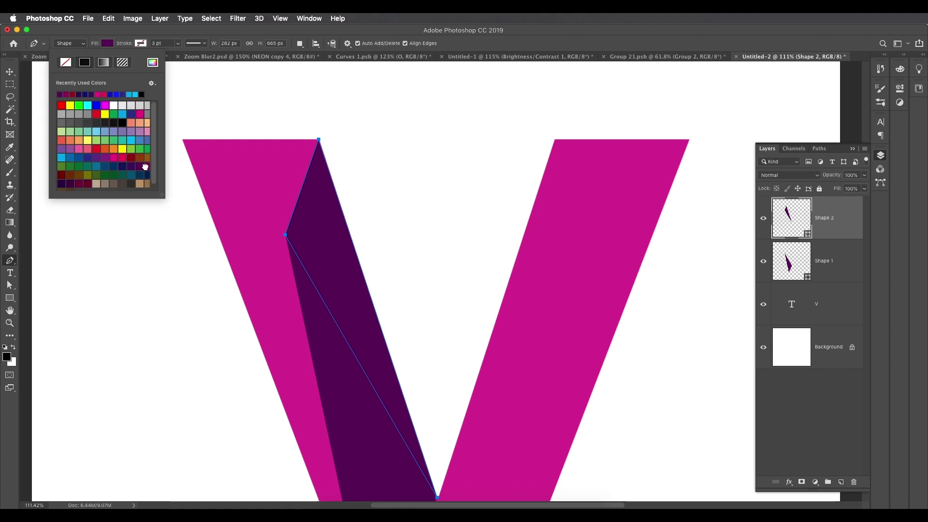
left_click(147, 165)
key("Return")
- Draw a Pen facet about 361 x 935 px along the right stroke's outer edge, from its outer top corner to the V's lower-right corner
scroll(462, 256, "right", 5)
scroll(462, 256, "down", 2)
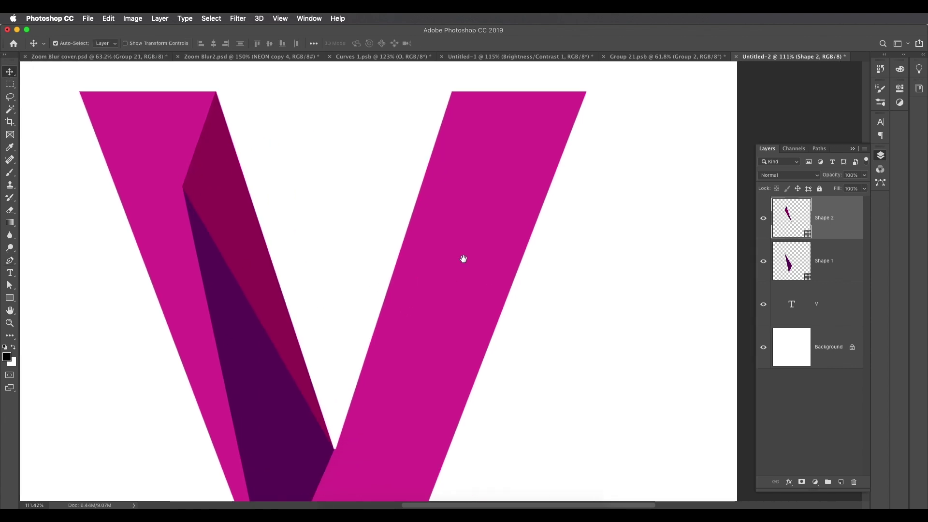
left_click(474, 200)
left_click(583, 109)
scroll(574, 244, "down", 2)
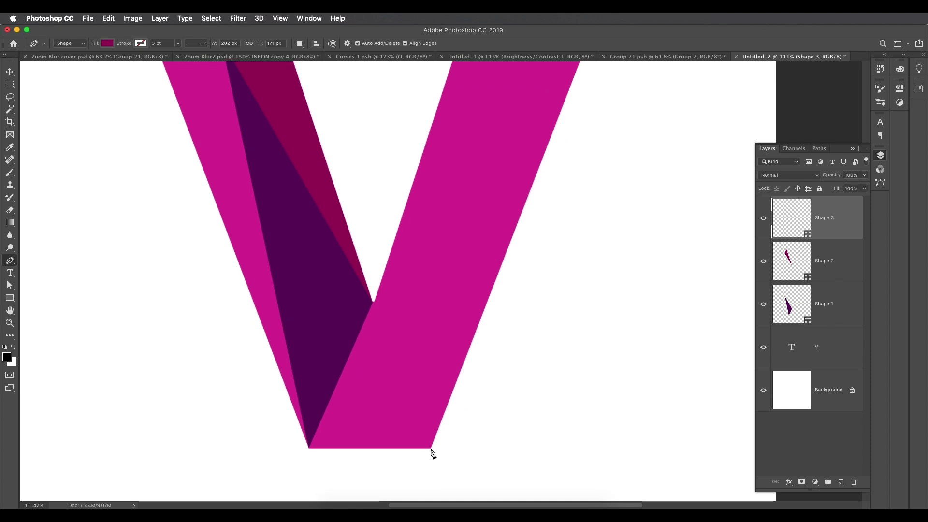
left_click(433, 449)
scroll(503, 246, "up", 2)
- Fill the outer facet of the right stroke with solid light blue
left_click(107, 43)
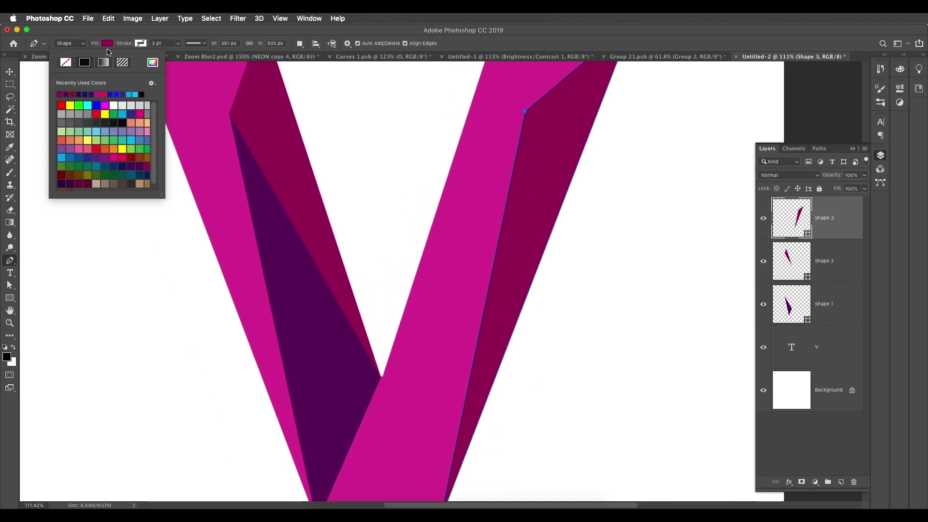
left_click(121, 114)
key("Return")
- Draw a Pen facet about 266 x 764 px joining the inner notch, the V's lower-right corner and the light blue facet's inner point
scroll(464, 227, "up", 2)
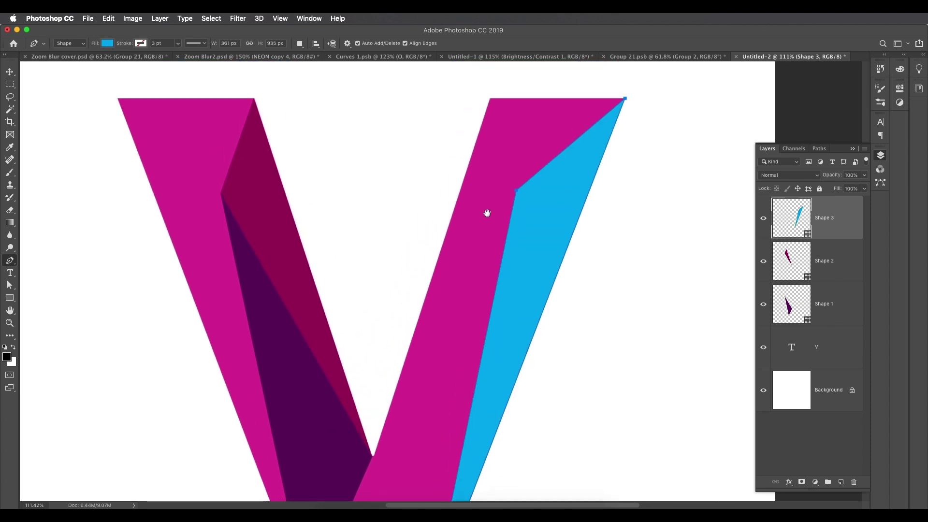
scroll(389, 310, "down", 4)
left_click(386, 307)
left_click(446, 452)
scroll(476, 447, "up", 3)
left_click(555, 182)
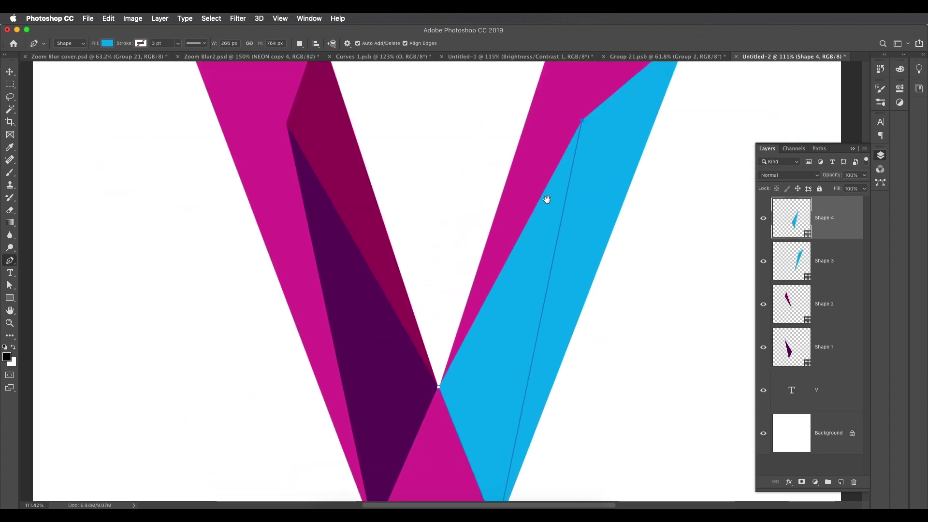
- Fill the inner facet of the right stroke with solid dark navy
left_click(109, 44)
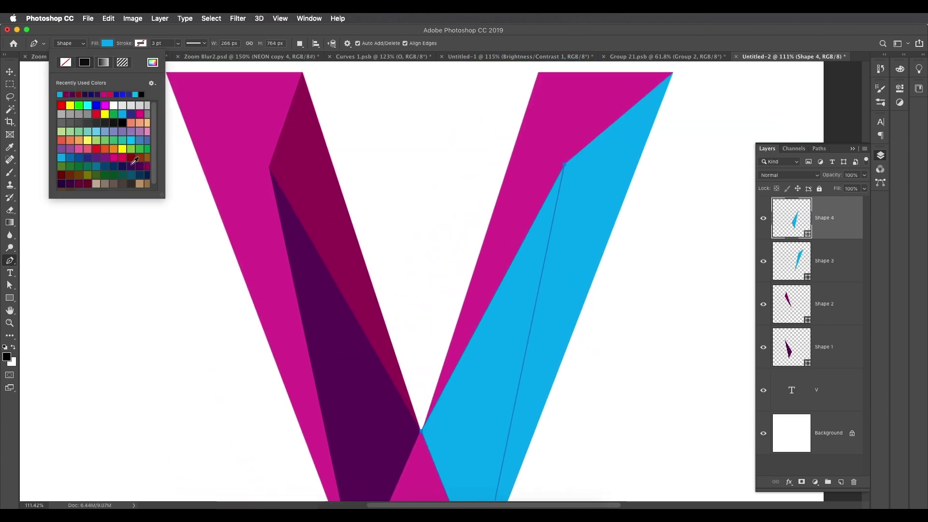
left_click(135, 173)
left_click(128, 165)
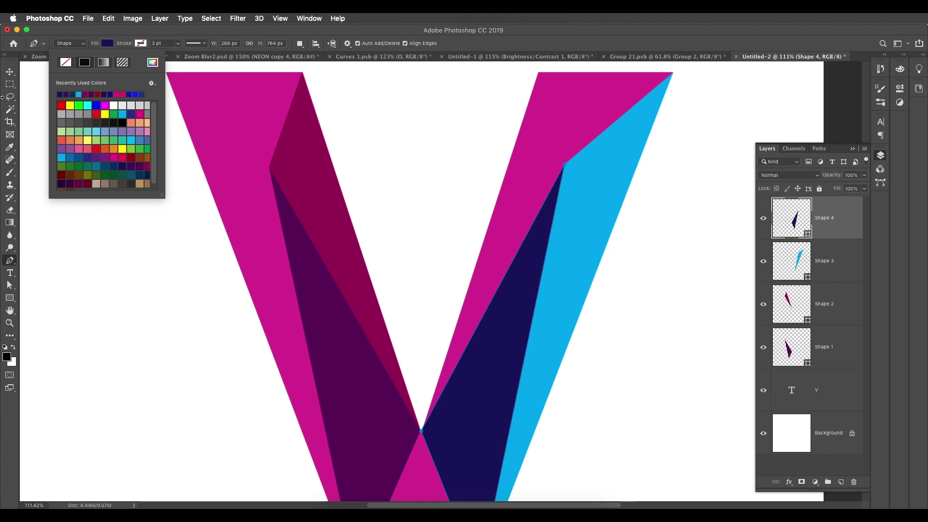
key("Return")
- Draw a triangular Pen facet about 228 x 270 px between the V's two bottom corners and its inner notch
scroll(376, 348, "down", 5)
left_click(351, 428)
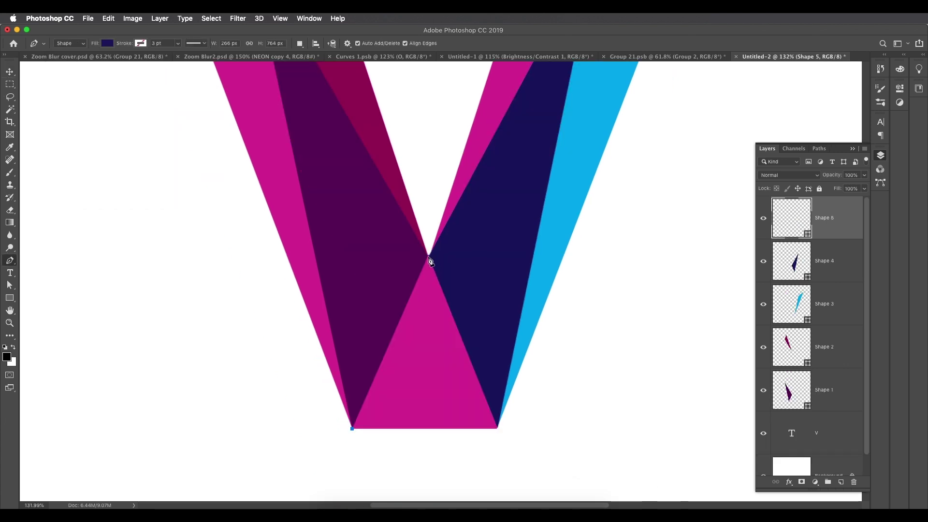
left_click(498, 427)
- Fill the triangle at the V's base with solid indigo blue
left_click(107, 43)
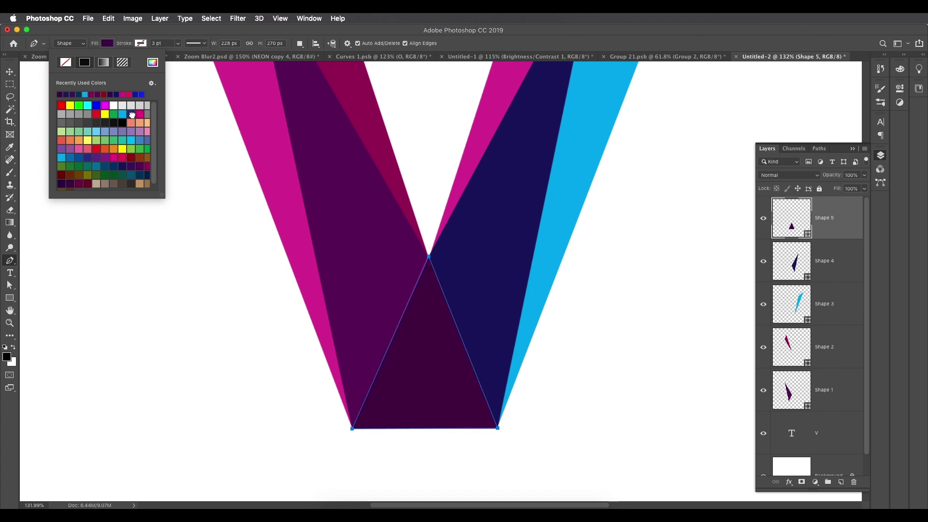
left_click(134, 114)
left_click(9, 72)
- Move the base triangle's apex anchor up about 2 px to meet the V's inner notch
scroll(420, 228, "down", 5)
scroll(459, 295, "up", 10)
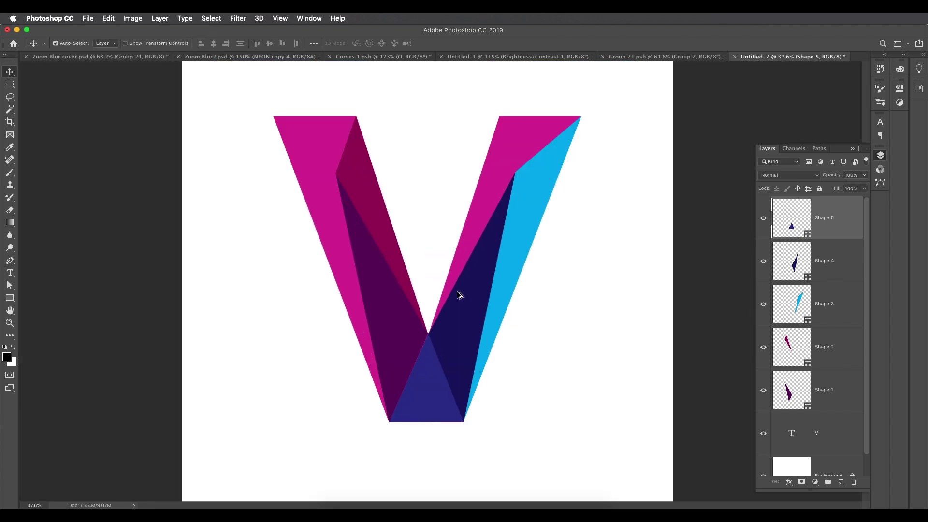
scroll(465, 320, "down", 3)
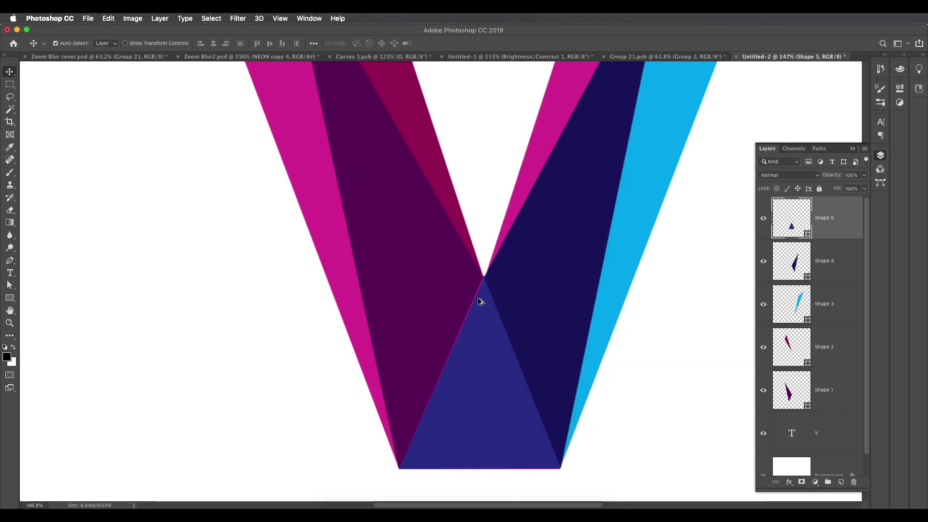
left_click_drag(10, 285, 48, 296)
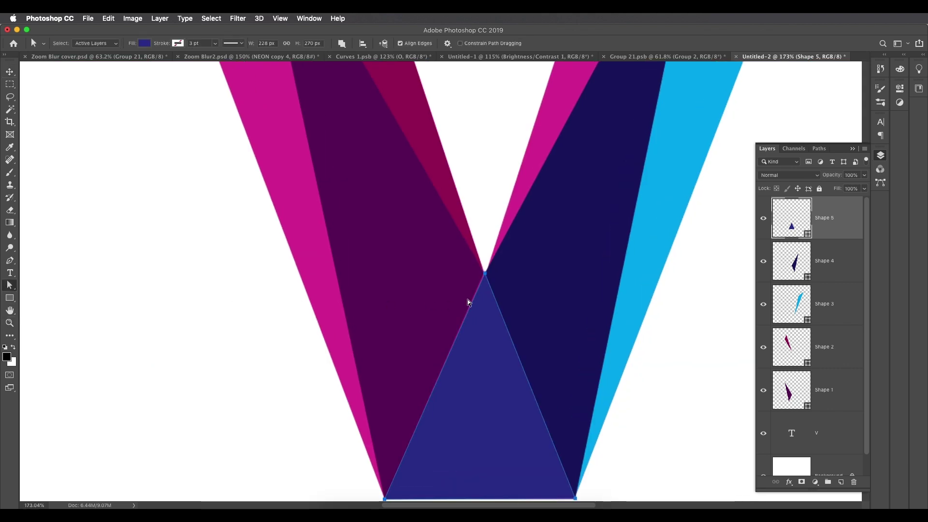
scroll(485, 277, "up", 7)
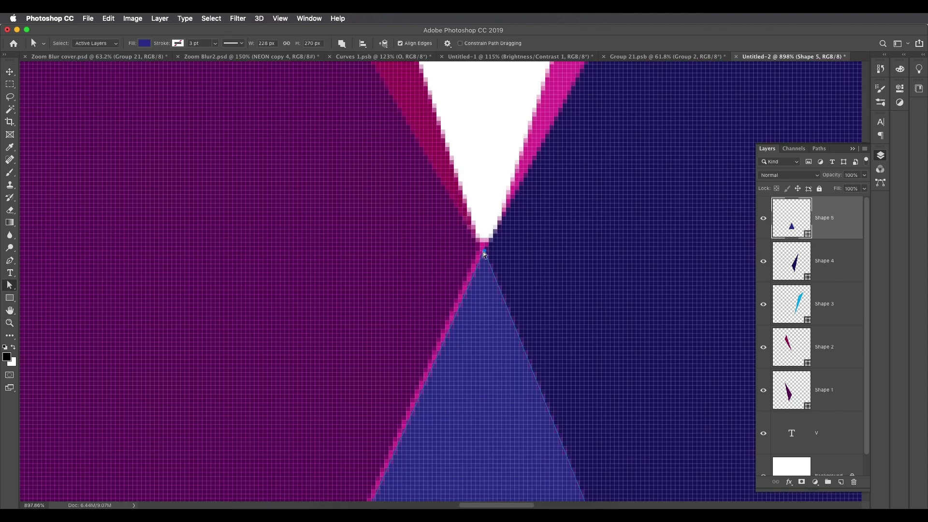
left_click_drag(486, 255, 485, 245)
- Inspect the facet edges and corners across both strokes of the V for gaps and misaligned points
scroll(486, 251, "down", 10)
scroll(490, 370, "up", 10)
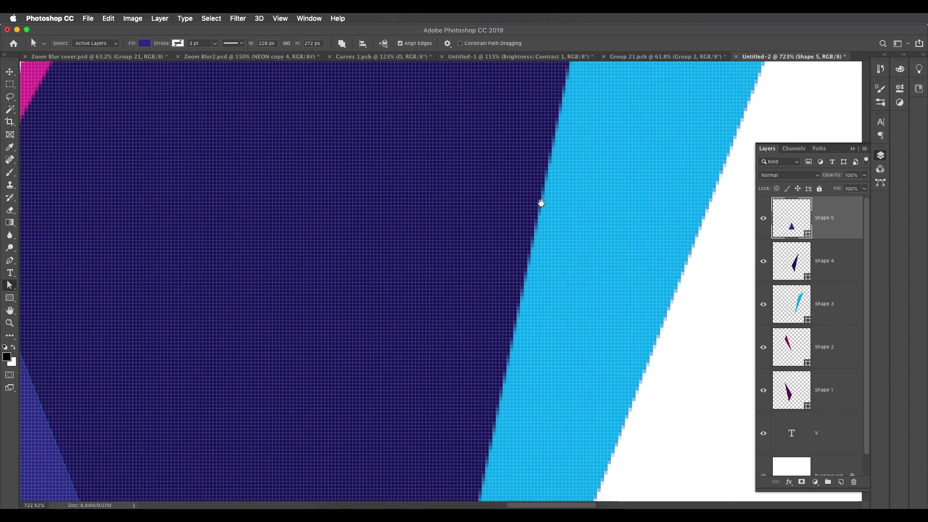
scroll(541, 222, "down", 8)
scroll(522, 248, "up", 4)
left_click_drag(455, 356, 443, 424)
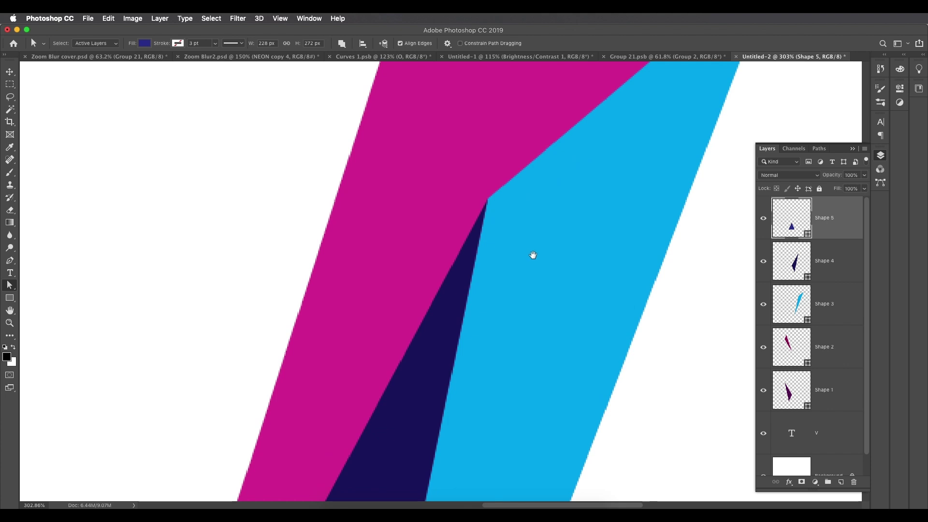
scroll(532, 254, "up", 5)
scroll(515, 286, "down", 3)
scroll(617, 110, "down", 10)
scroll(385, 362, "down", 5)
scroll(444, 309, "down", 3)
scroll(444, 310, "left", 4)
scroll(605, 257, "up", 5)
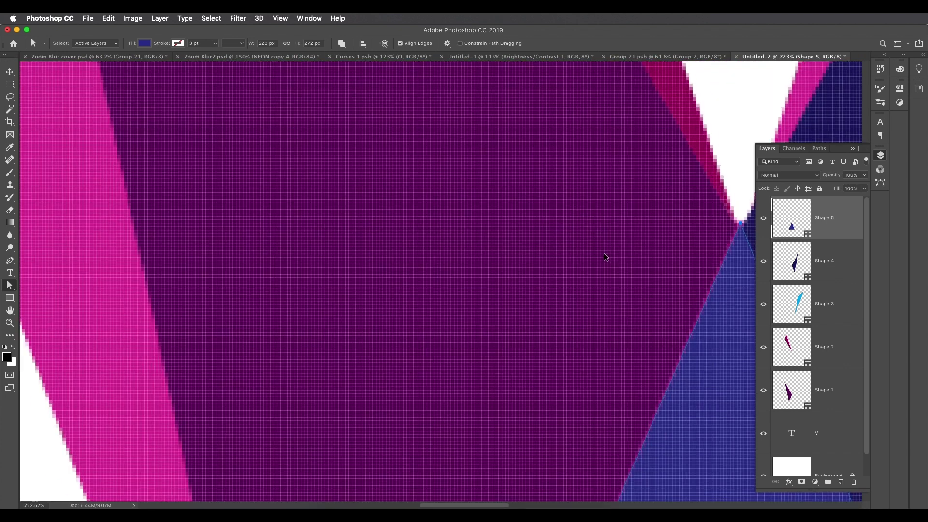
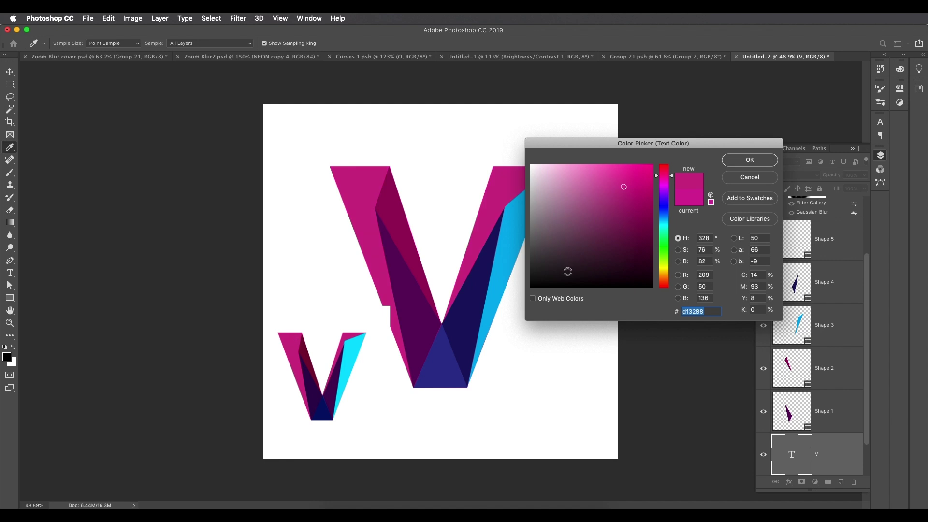
- Set the text color of the large V to the magenta sampled from the reference V
left_click(626, 187)
left_click(743, 166)
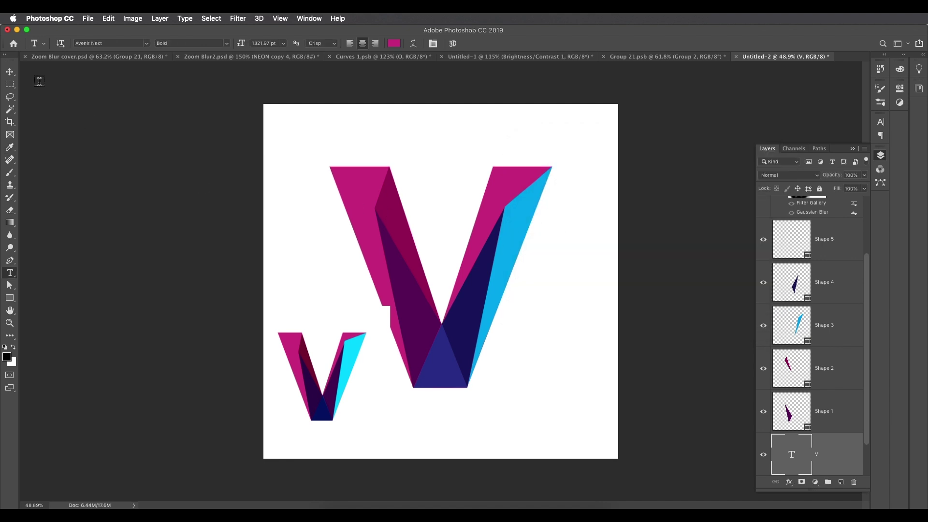
- Recolor the Shape 2 facet on the V's inner left edge with dark maroon #7e0036 sampled from the reference V
left_click(14, 75)
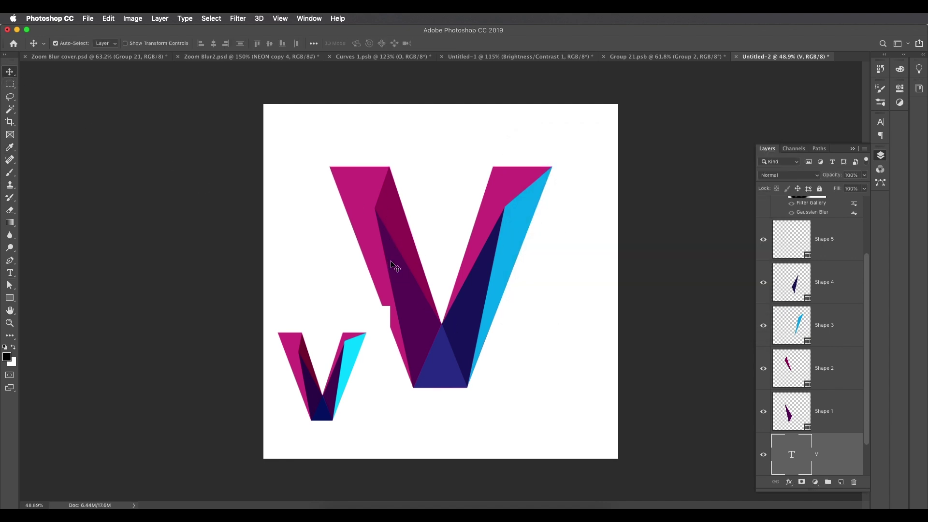
left_click(408, 244)
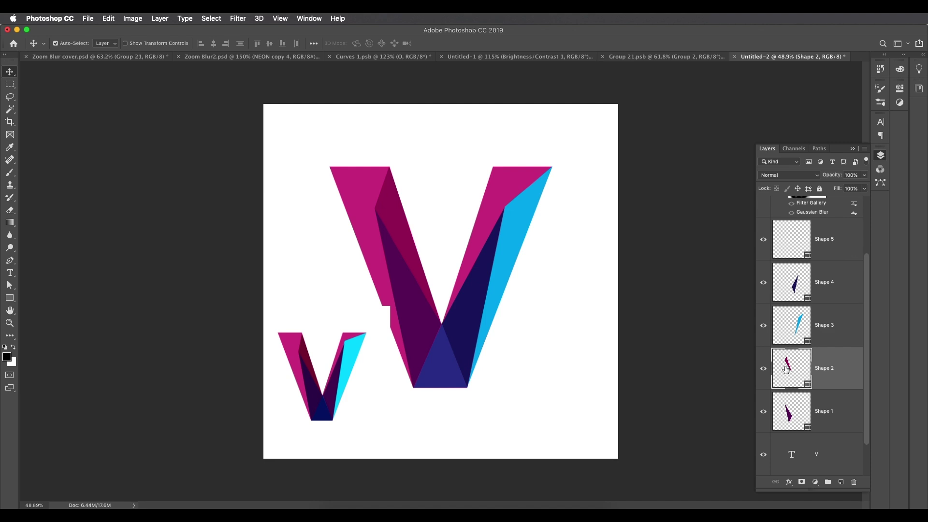
left_click(10, 297)
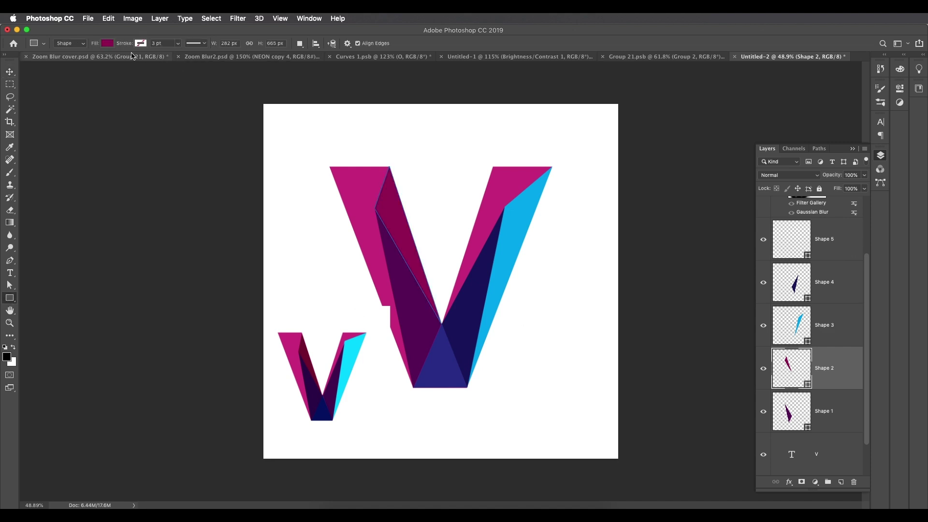
left_click(106, 44)
left_click(152, 63)
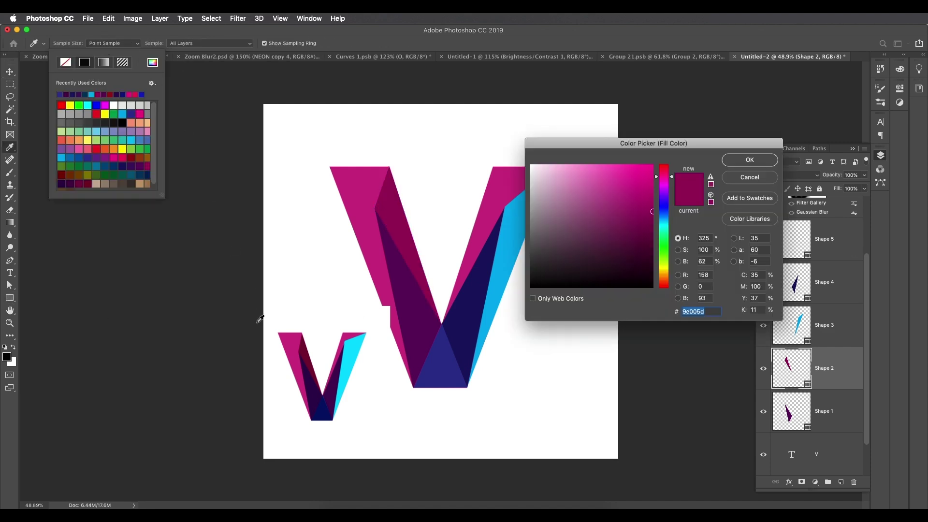
left_click(305, 346)
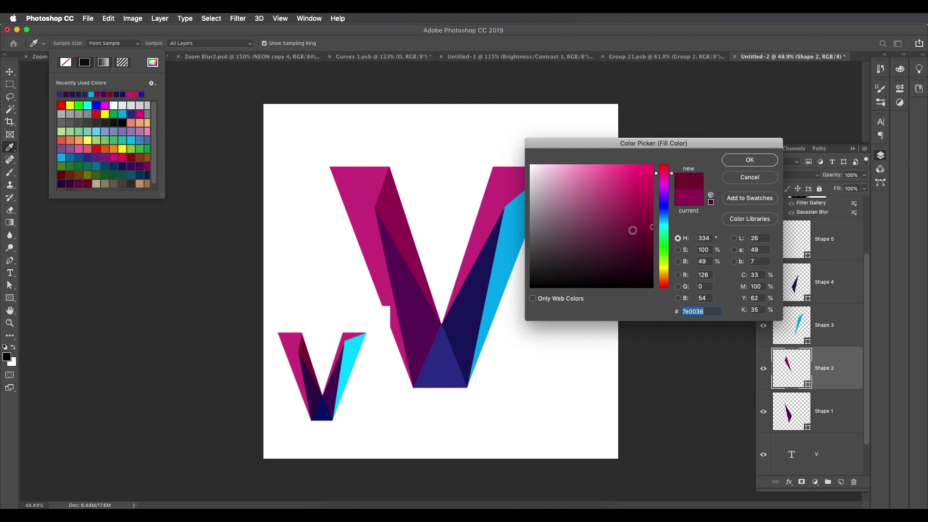
left_click(751, 159)
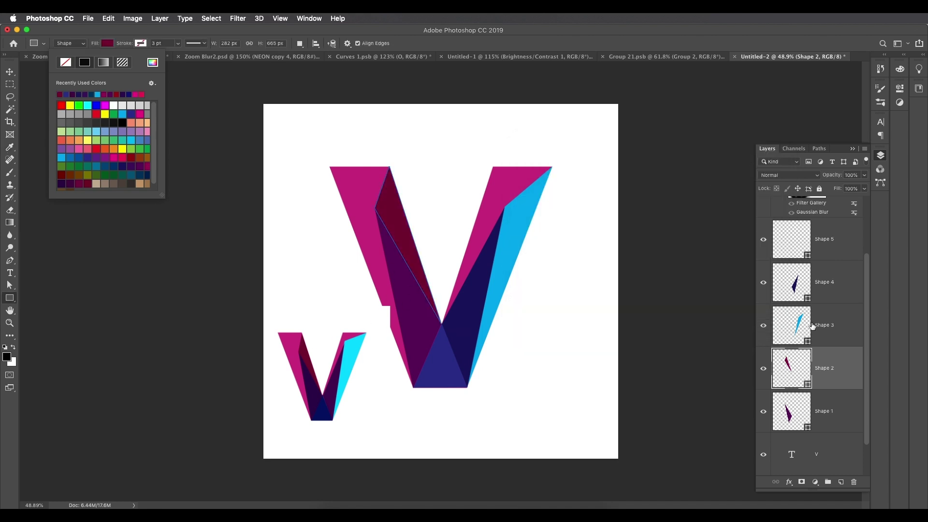
- Recolor the Shape 1 facet on the V's left stroke with dark violet #310050 sampled from the reference V
left_click(820, 401)
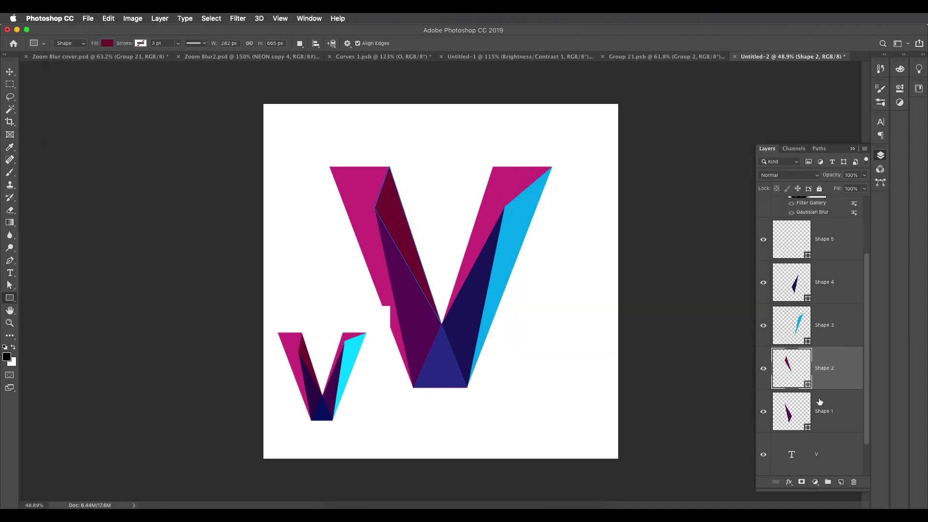
left_click(794, 415)
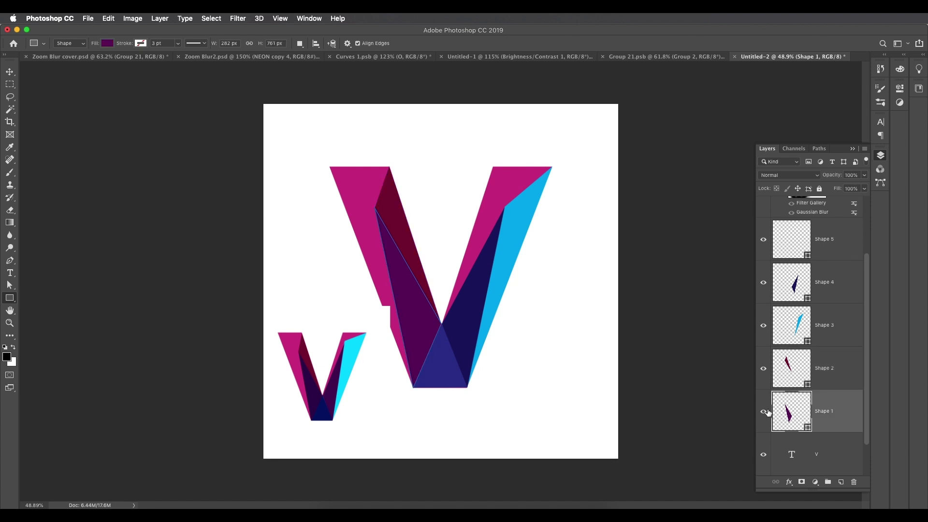
left_click(107, 44)
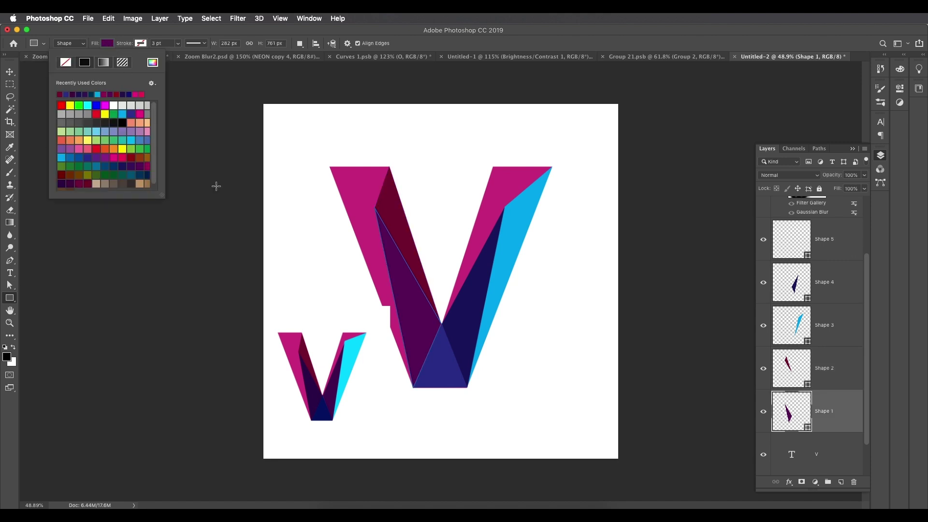
left_click(153, 62)
left_click(312, 397)
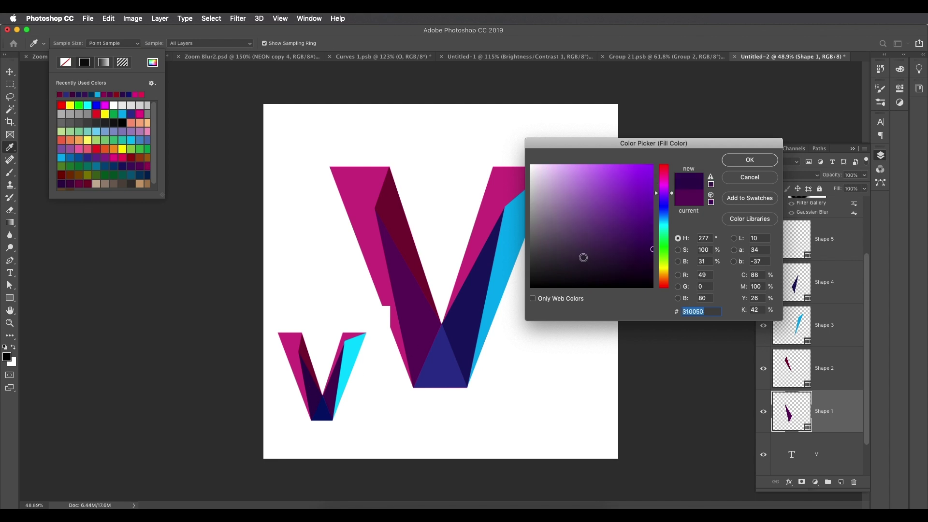
left_click(313, 396)
left_click(734, 164)
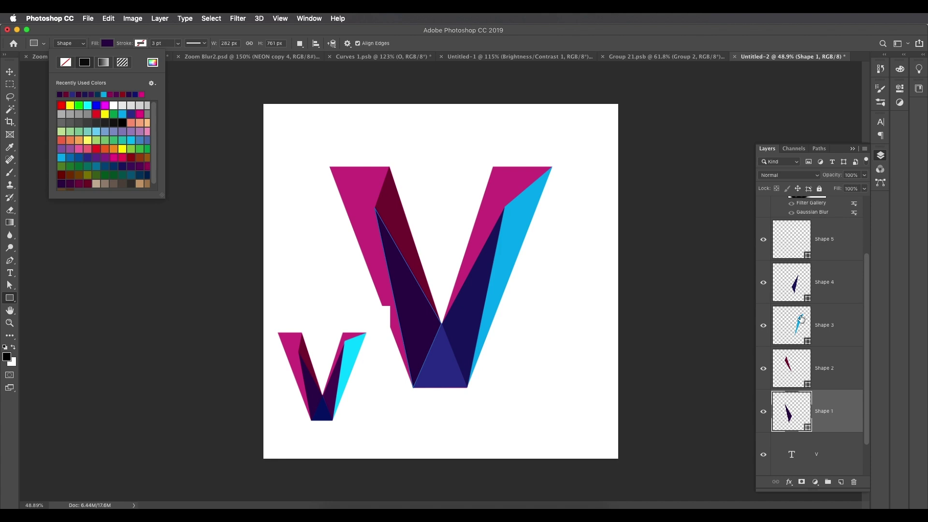
- Recolor the Shape 3 facet on the V's right outer edge with bright cyan #00d8ff sampled from the reference V
left_click(793, 328)
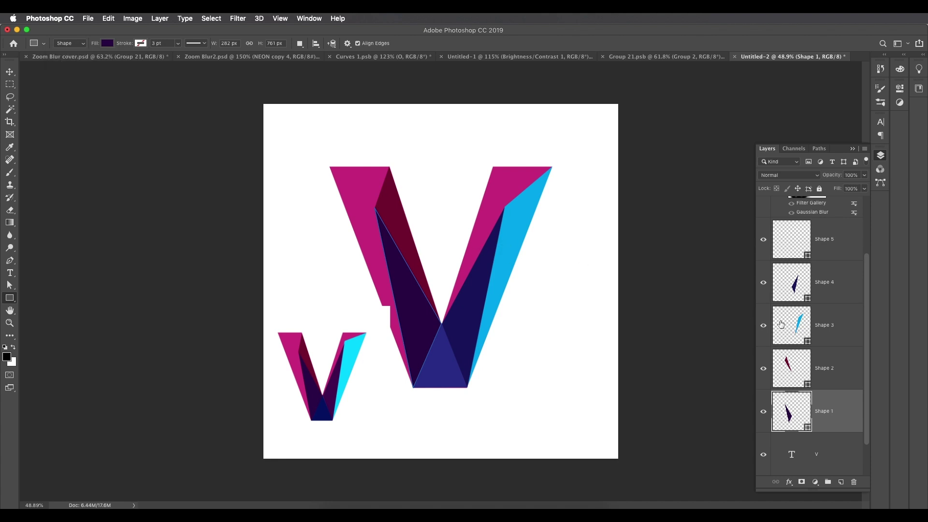
left_click(781, 324)
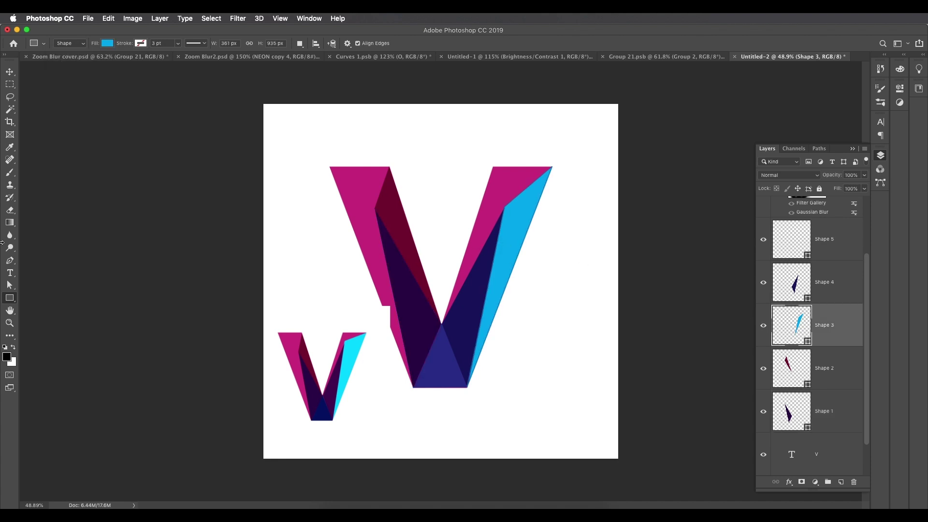
left_click(106, 43)
left_click(152, 64)
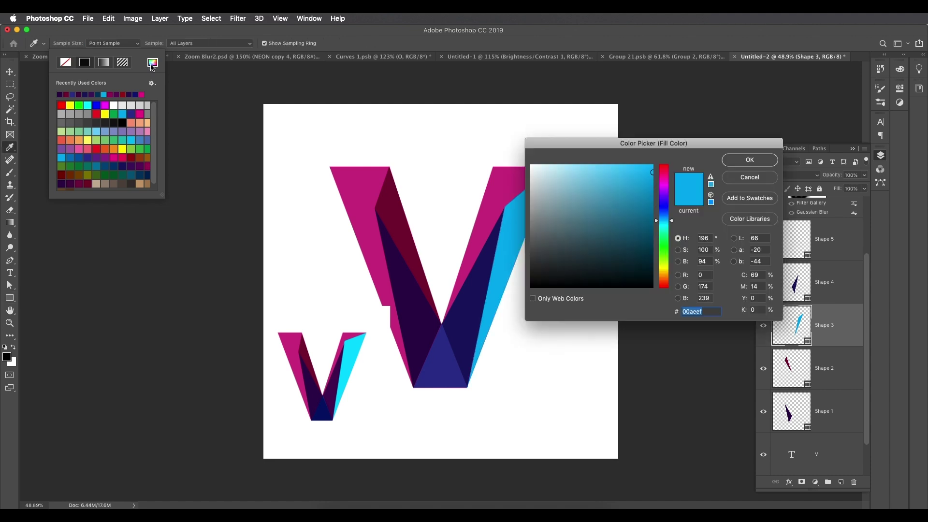
left_click(354, 350)
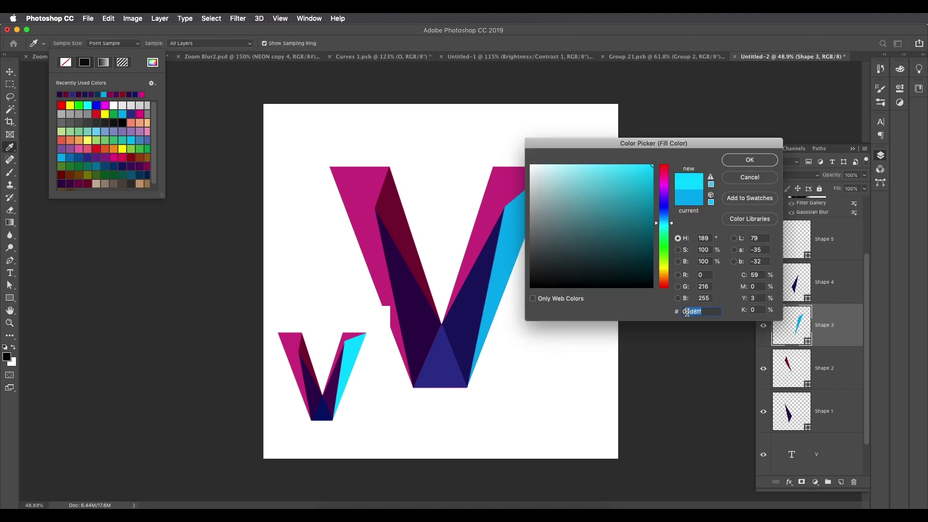
left_click(743, 162)
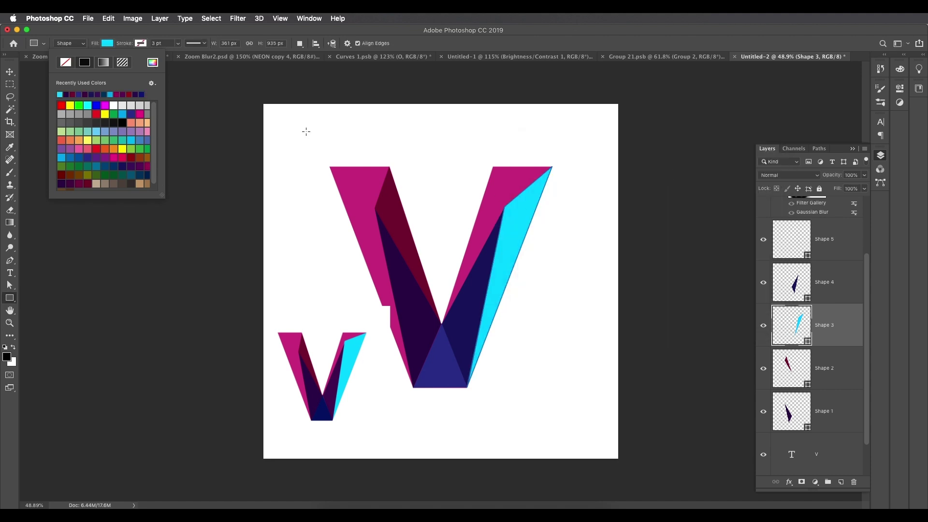
- Recolor the Shape 4 facet on the V's right stroke with the dark purple sampled from the reference V
left_click(806, 288)
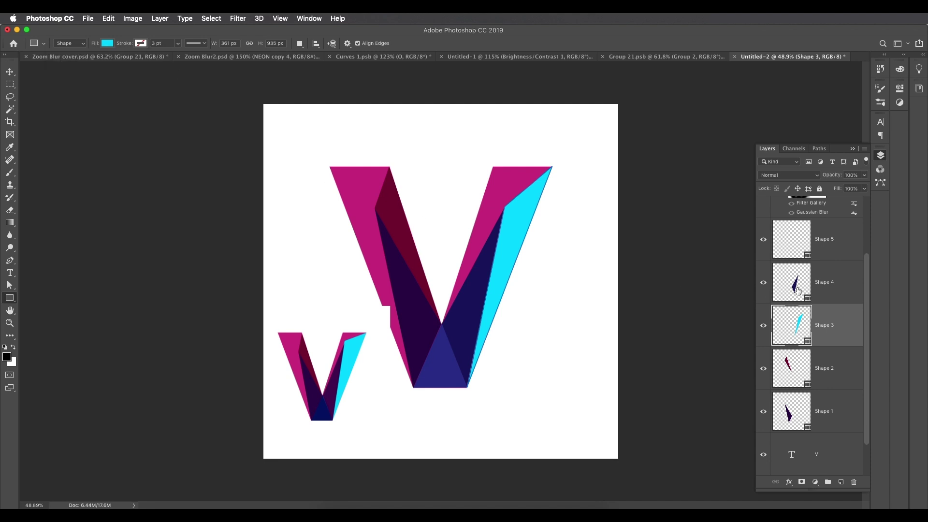
left_click(797, 290)
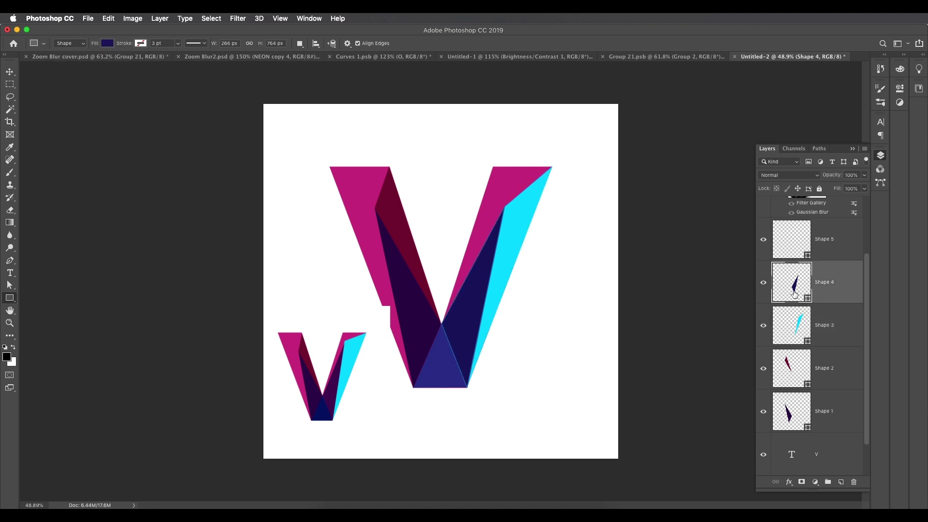
left_click(109, 44)
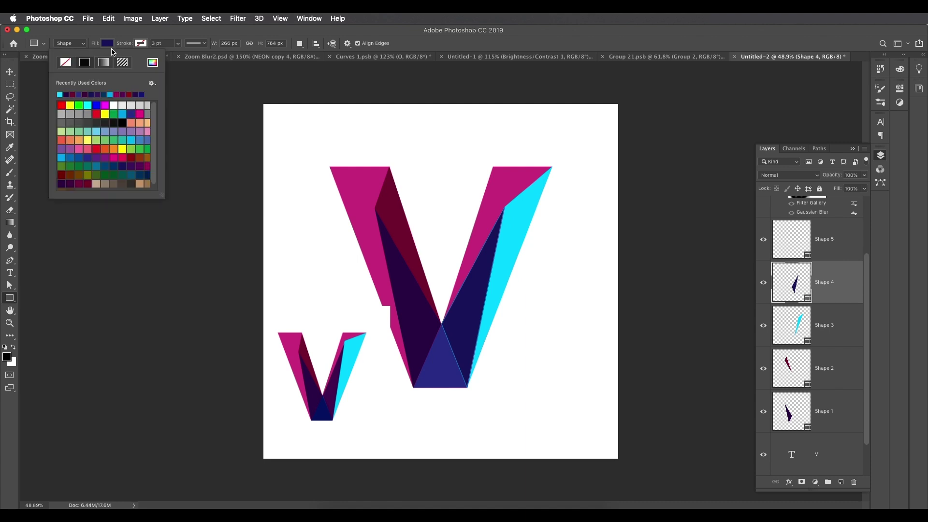
left_click(152, 62)
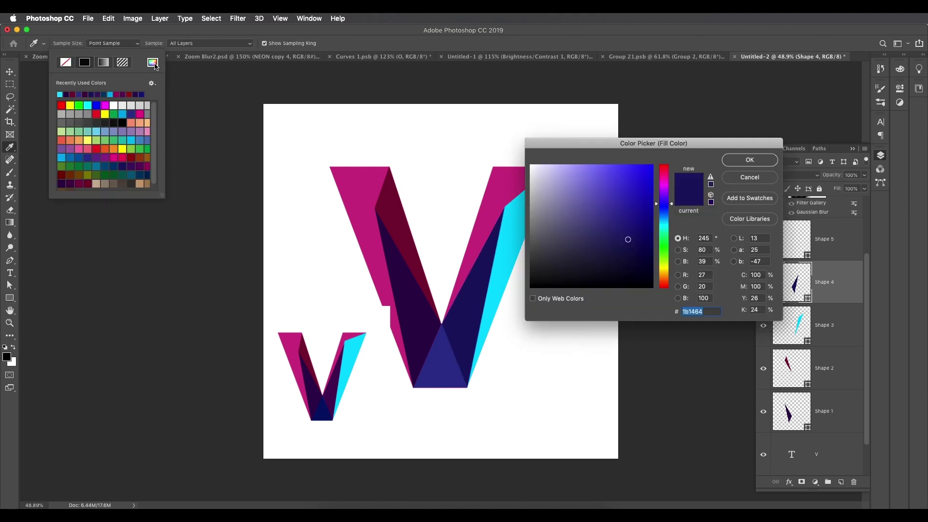
left_click(340, 385)
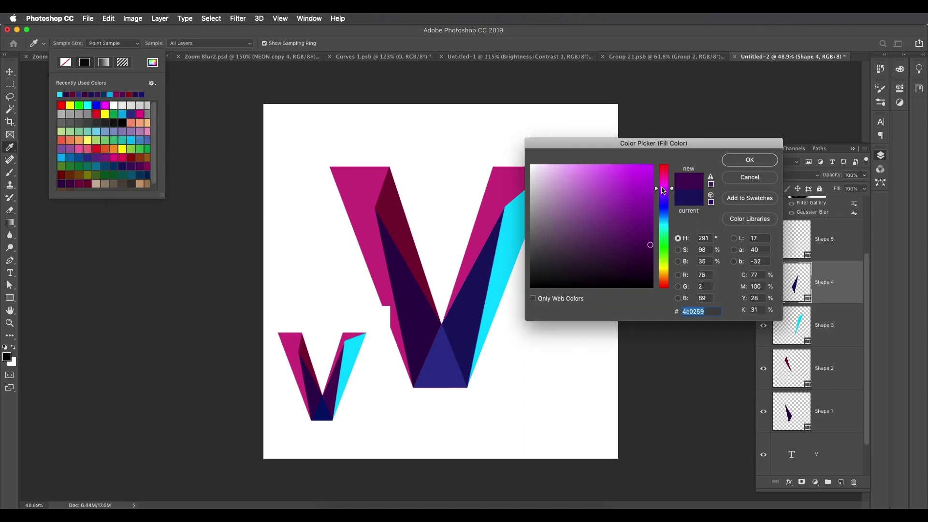
left_click(649, 246)
left_click(735, 166)
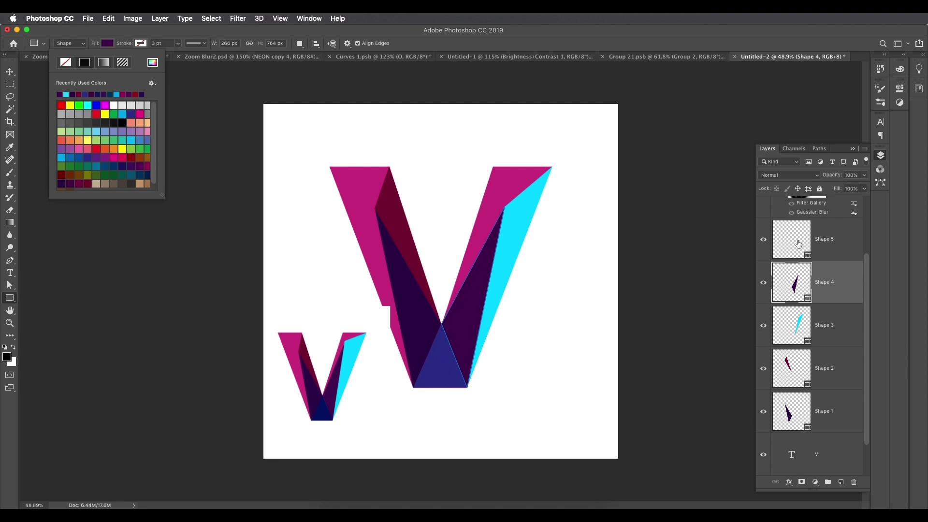
- Identify the base triangle by toggling Shape 5's visibility and recolor it with dark navy blue based on the reference V's base
scroll(798, 244, "up", 2)
left_click(789, 286)
left_click(788, 294)
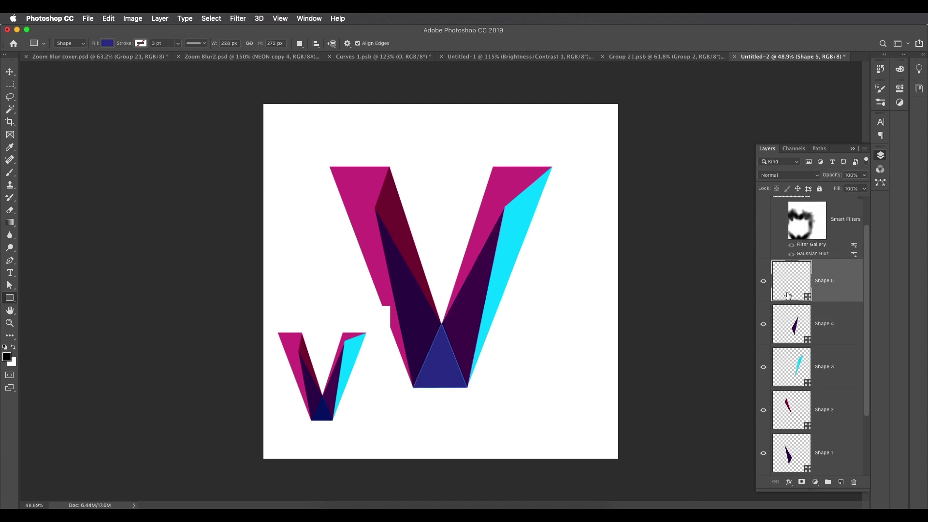
left_click(763, 281)
left_click(763, 280)
left_click(764, 280)
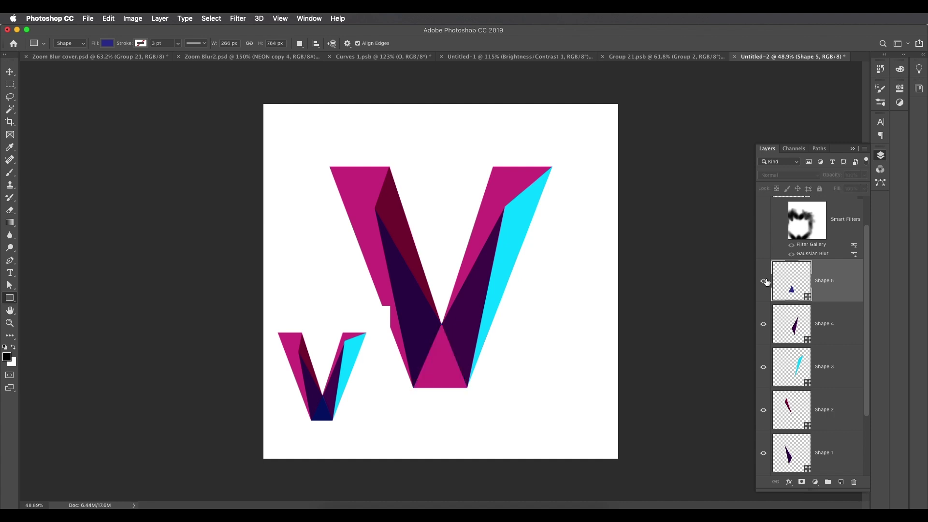
left_click(764, 281)
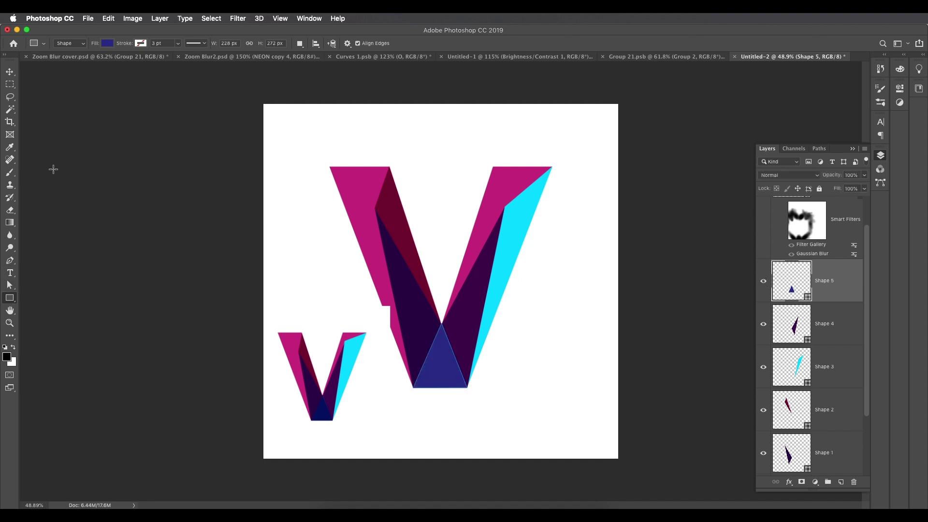
left_click(108, 44)
left_click(150, 66)
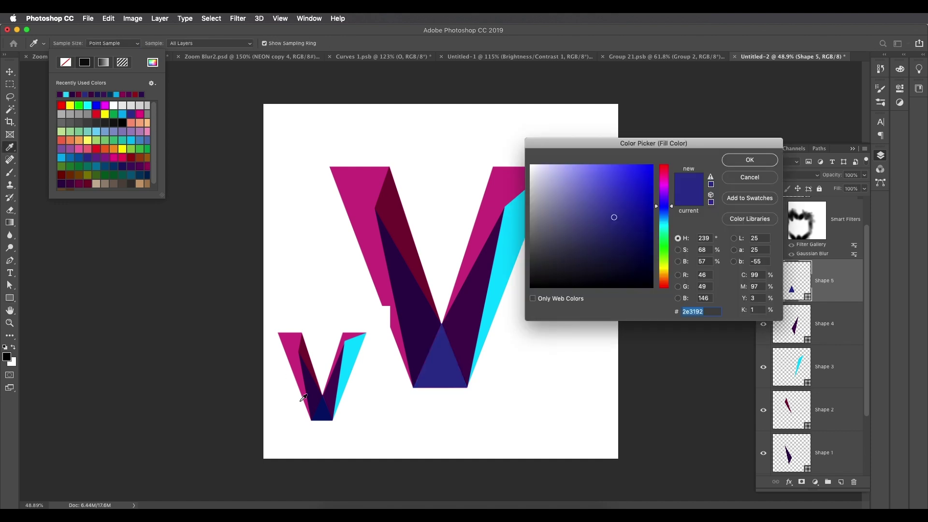
left_click(325, 414)
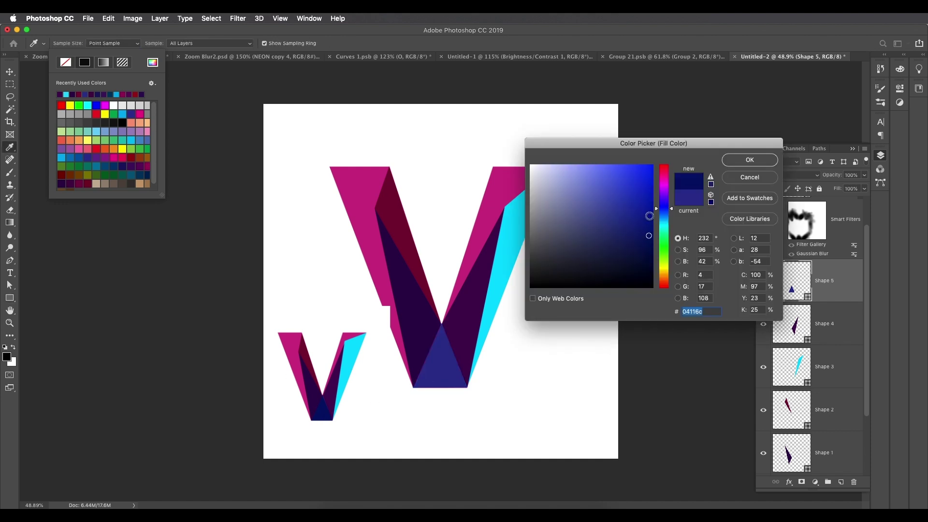
left_click_drag(659, 209, 650, 237)
left_click(738, 162)
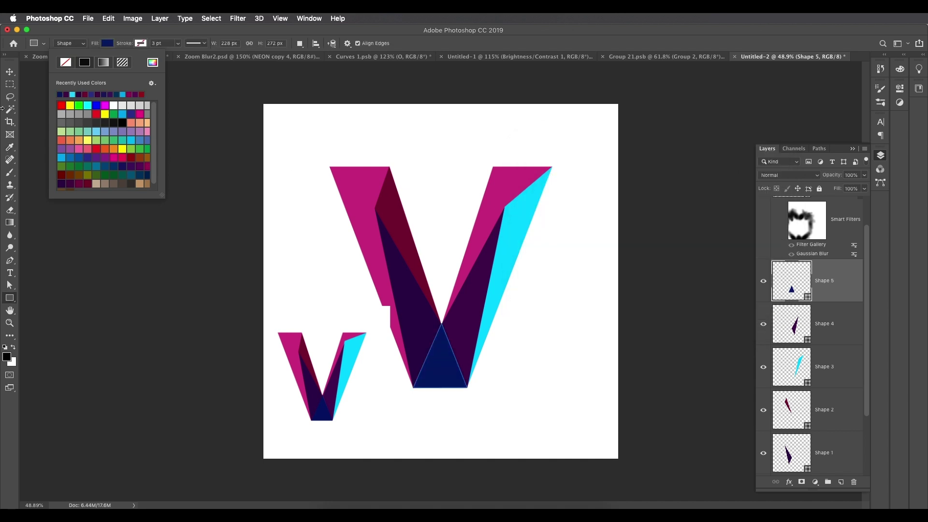
- Delete the Group 2 smart object containing the small reference V
left_click(9, 71)
scroll(572, 296, "down", 2)
scroll(470, 272, "up", 2)
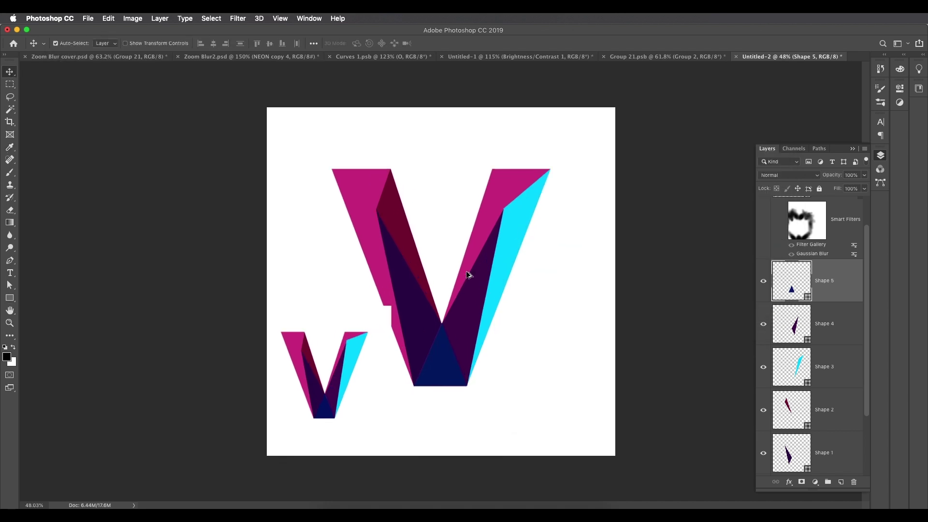
scroll(466, 275, "up", 1)
scroll(820, 303, "down", 3)
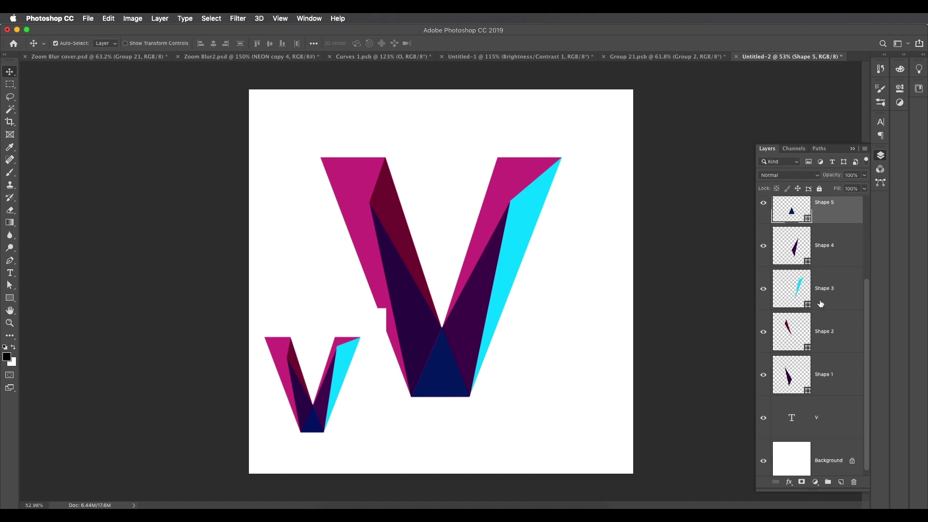
scroll(820, 303, "up", 3)
left_click(829, 231)
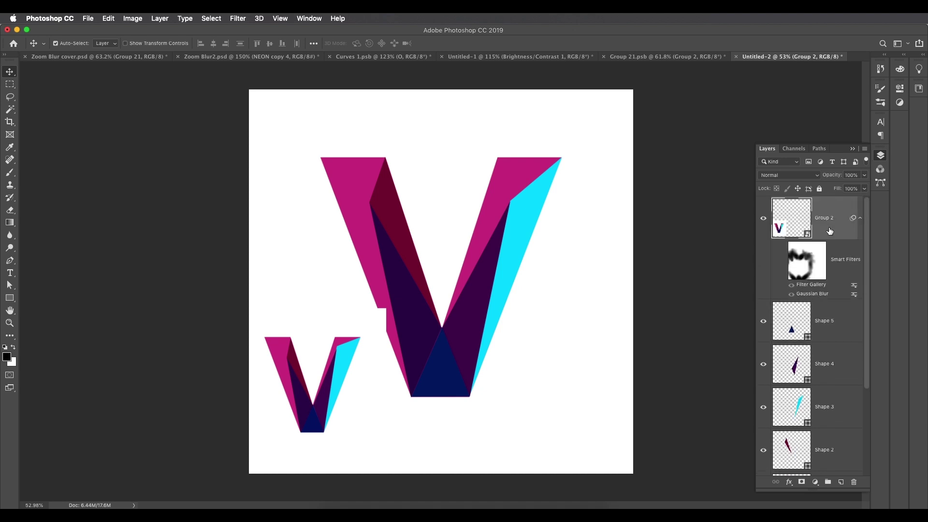
key("BackSpace")
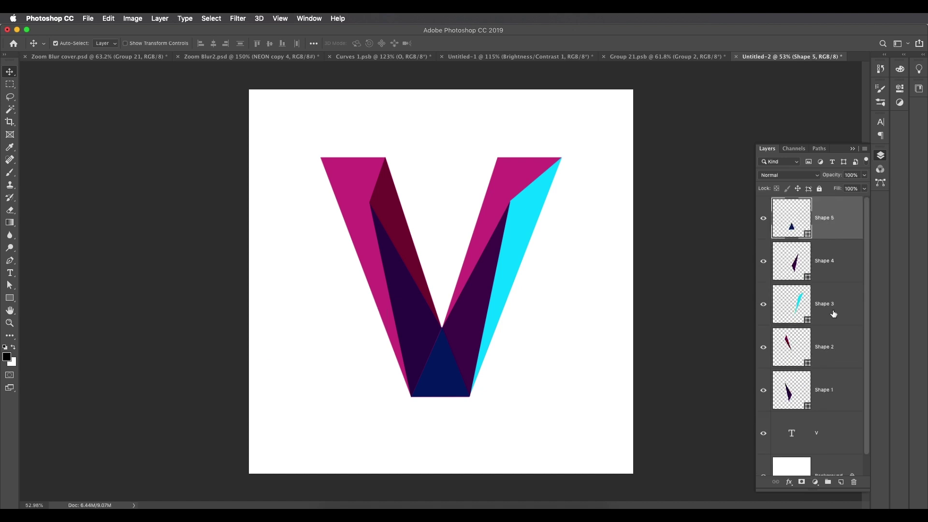
- Select only the Background layer beneath the V's text and facet shapes
left_click(828, 434, "shift")
scroll(827, 438, "down", 1)
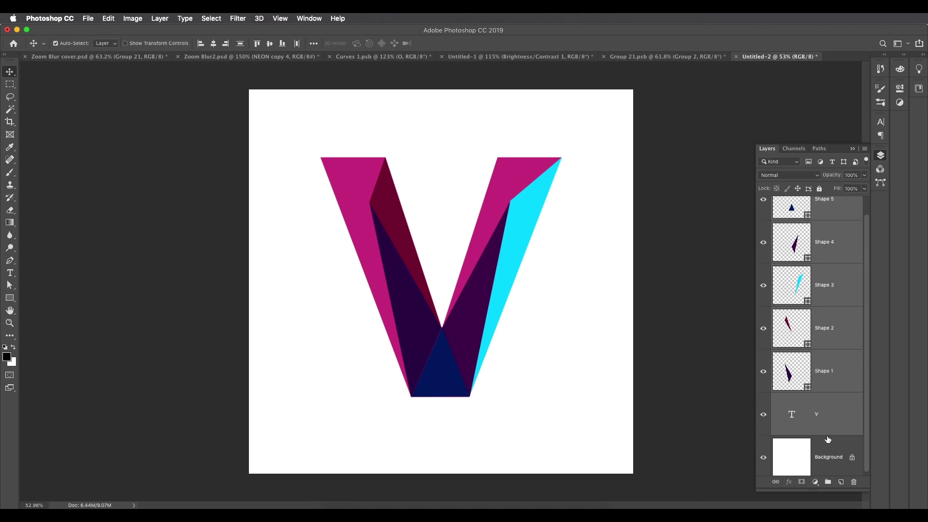
left_click(824, 459)
scroll(827, 334, "up", 1)
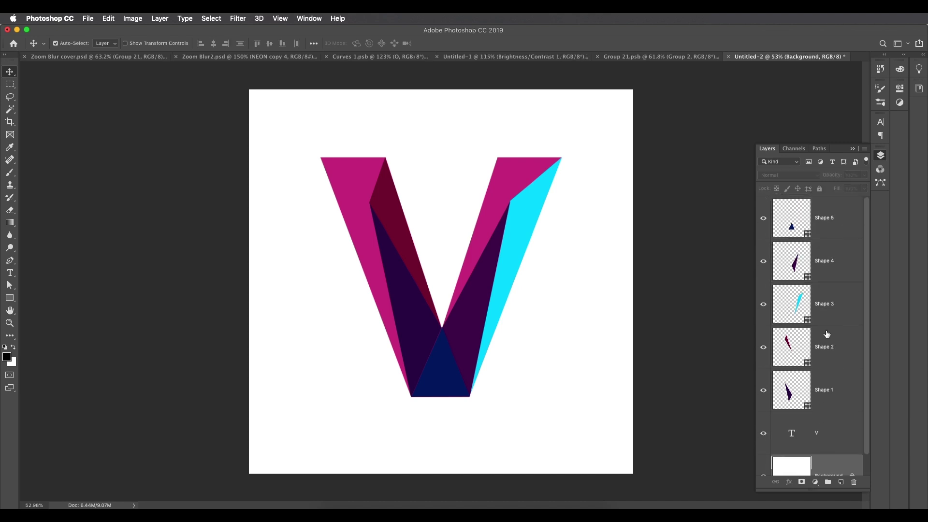
- Convert the Background, the V text and all five facet shapes together into a single smart object
left_click(836, 229, "shift")
right_click(836, 273)
left_click(747, 219)
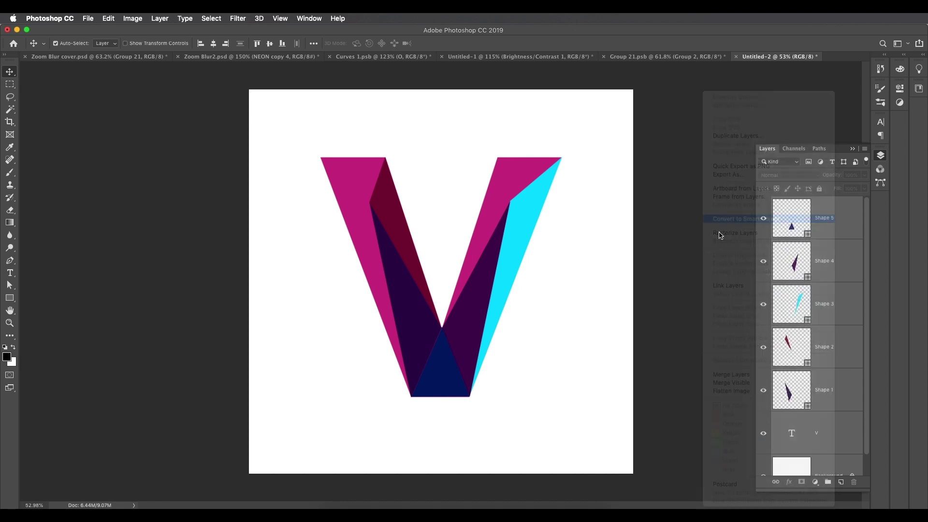
key("super+minus")
left_click_drag(459, 282, 463, 290)
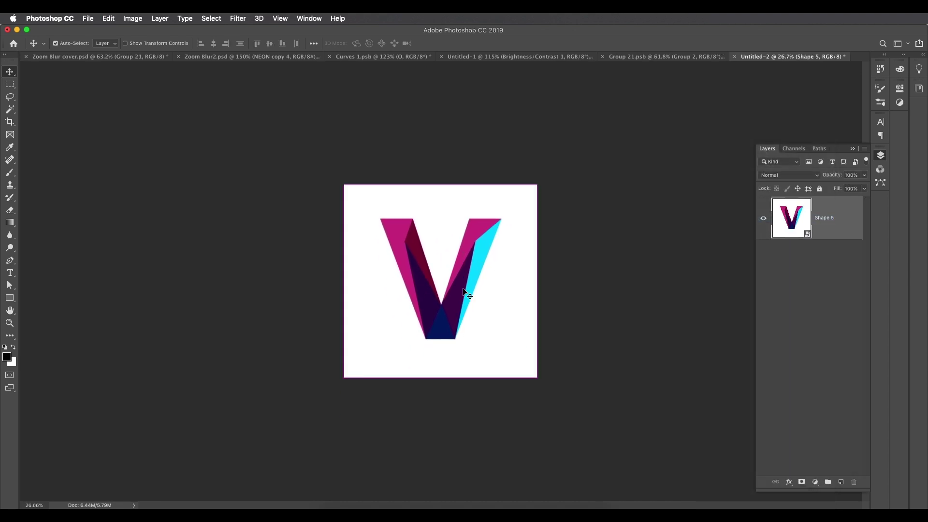
key("super+plus")
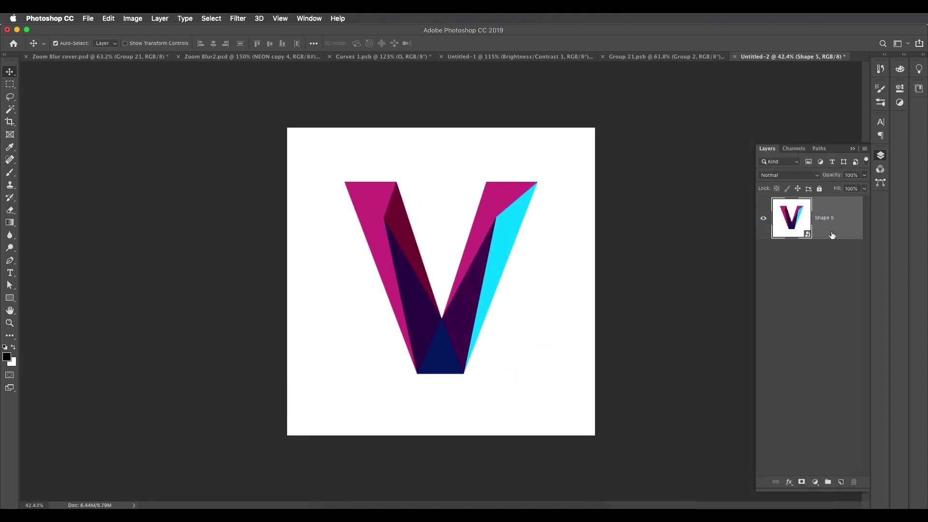
- Add a new white-filled layer beneath the V smart object and reselect the smart object
left_click(841, 482)
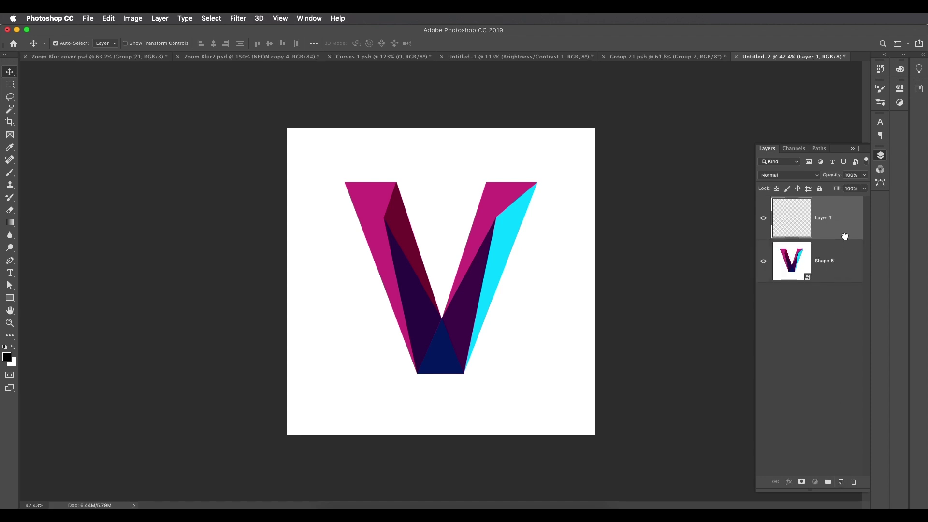
left_click_drag(843, 234, 843, 286)
key("super+BackSpace")
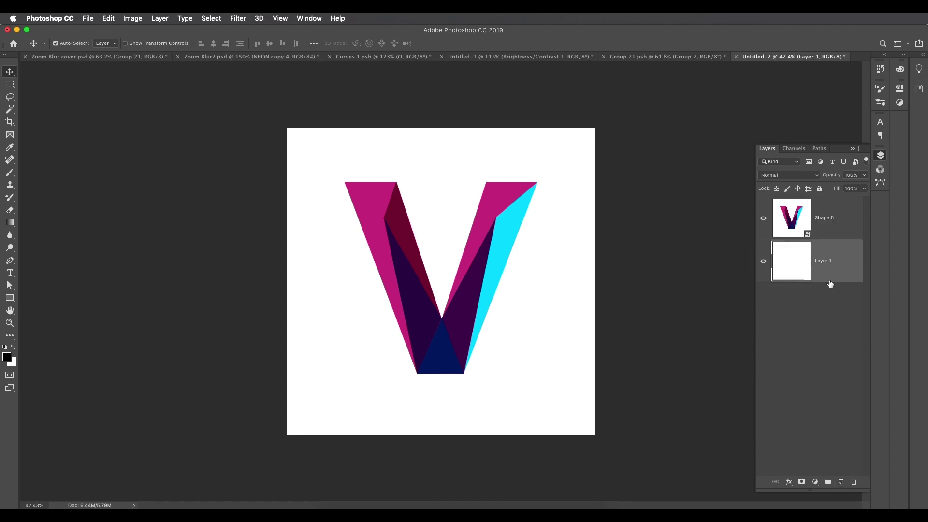
scroll(337, 241, "down", 2)
scroll(428, 244, "up", 1)
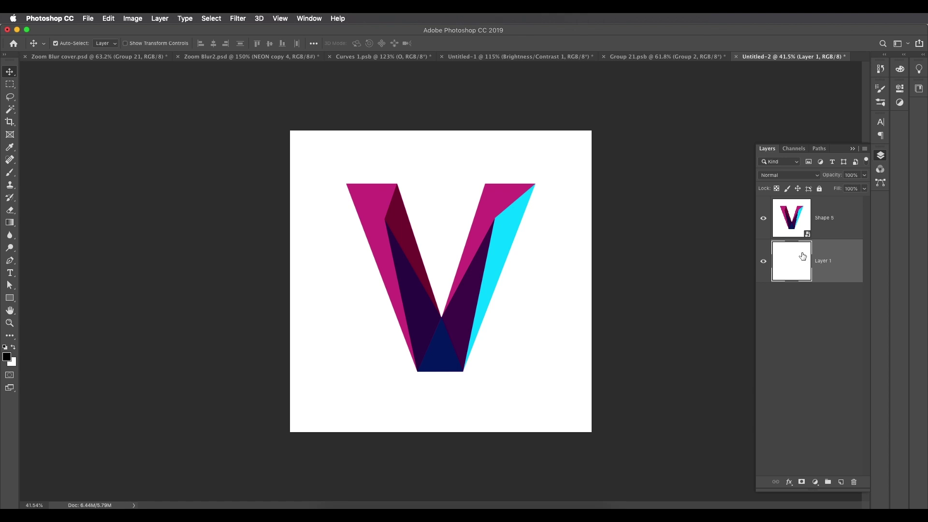
left_click(793, 221)
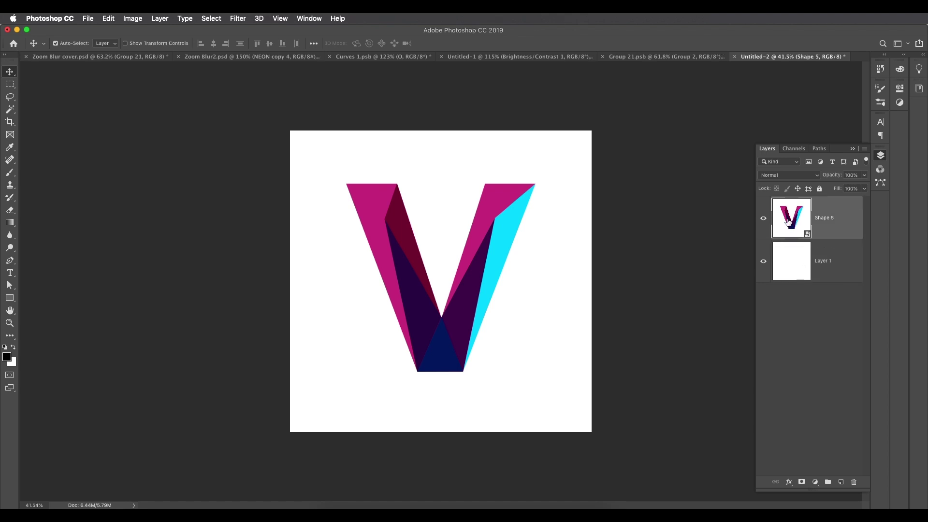
- Review the reference V in Group 21.psb by toggling its Gaussian Blur and Filter Gallery effects, and return to Untitled-2
left_click(665, 57)
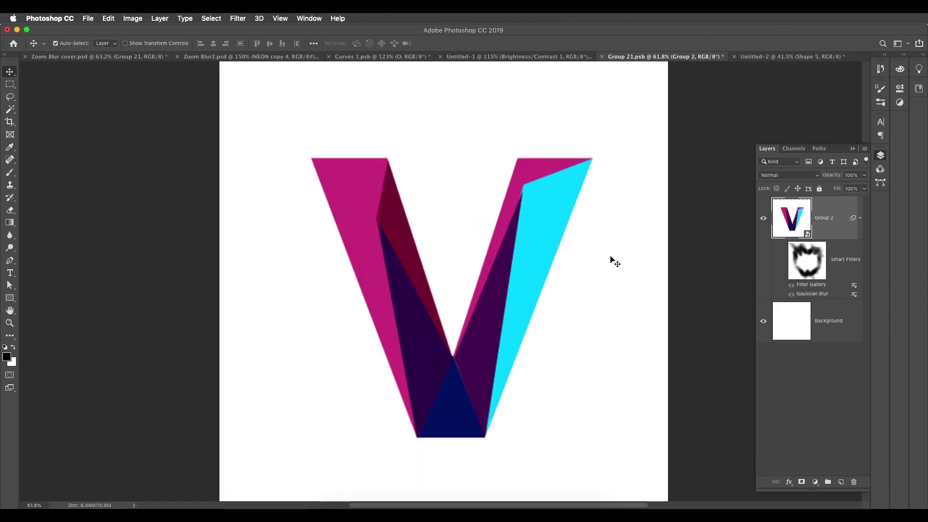
left_click(791, 294)
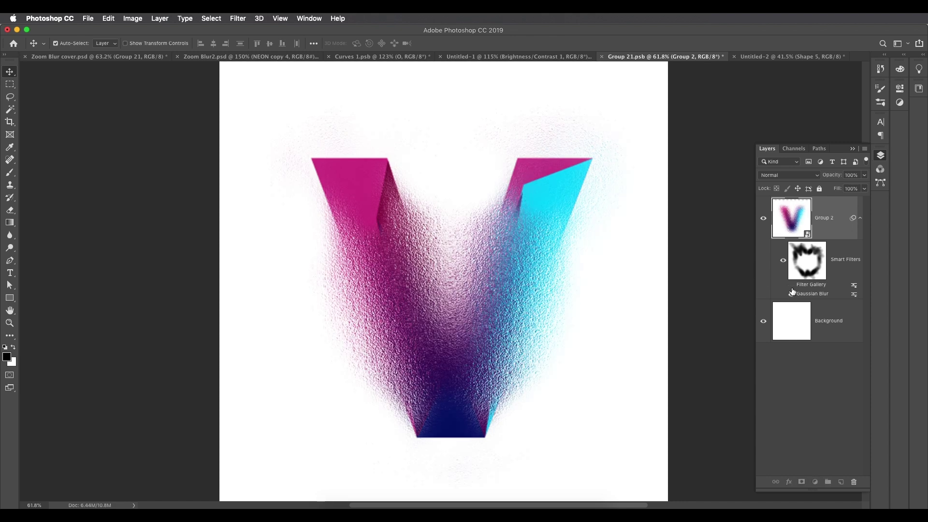
left_click(791, 285)
left_click(782, 57)
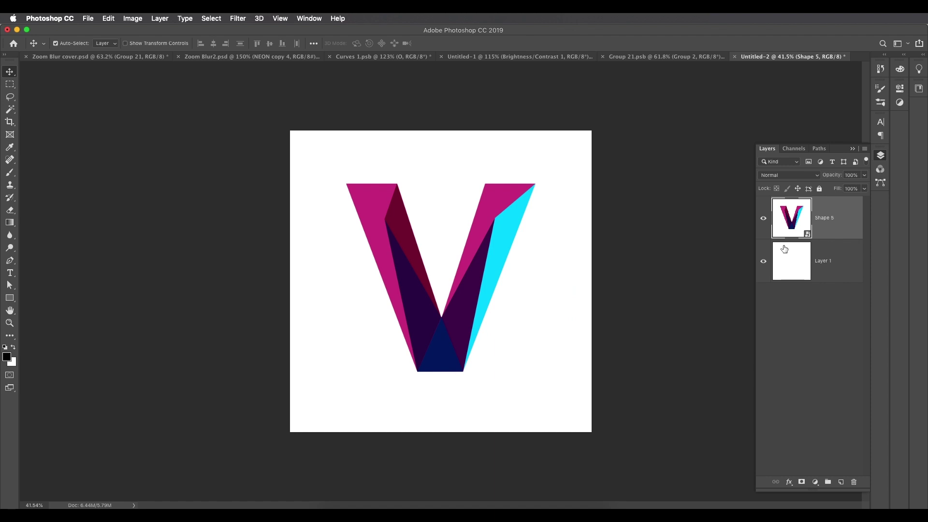
- Apply a Gaussian Blur with a radius of 43.0 pixels to the V smart object, after previewing stronger and weaker radii
left_click(232, 19)
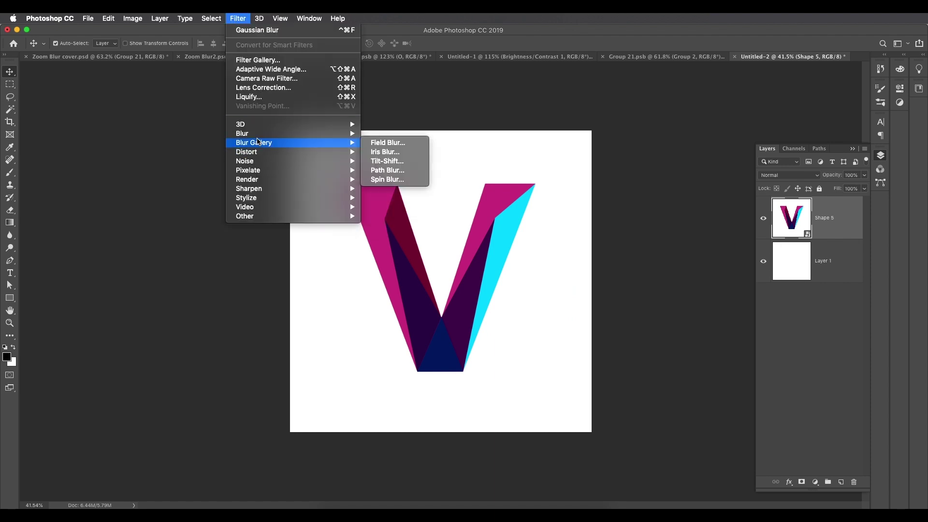
mouse_move(338, 133)
left_click(392, 170)
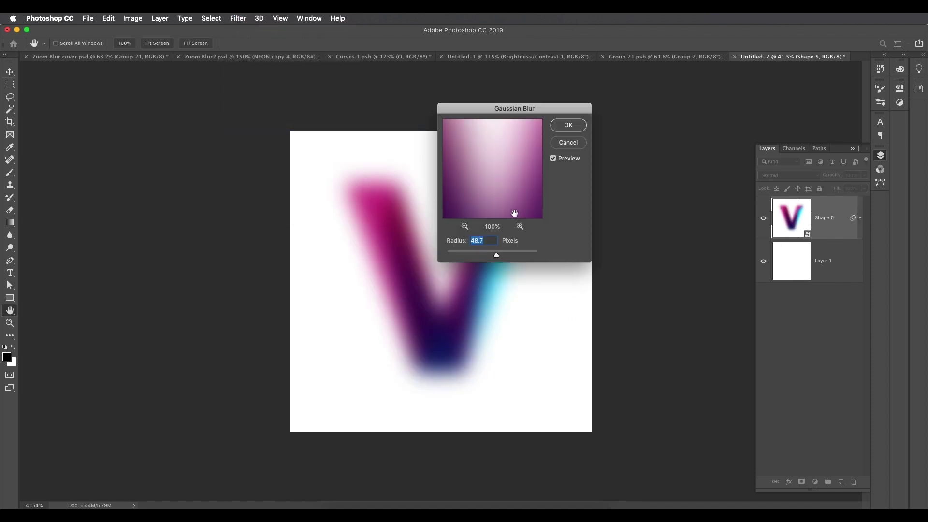
left_click_drag(523, 103, 657, 85)
scroll(432, 283, "up", 5)
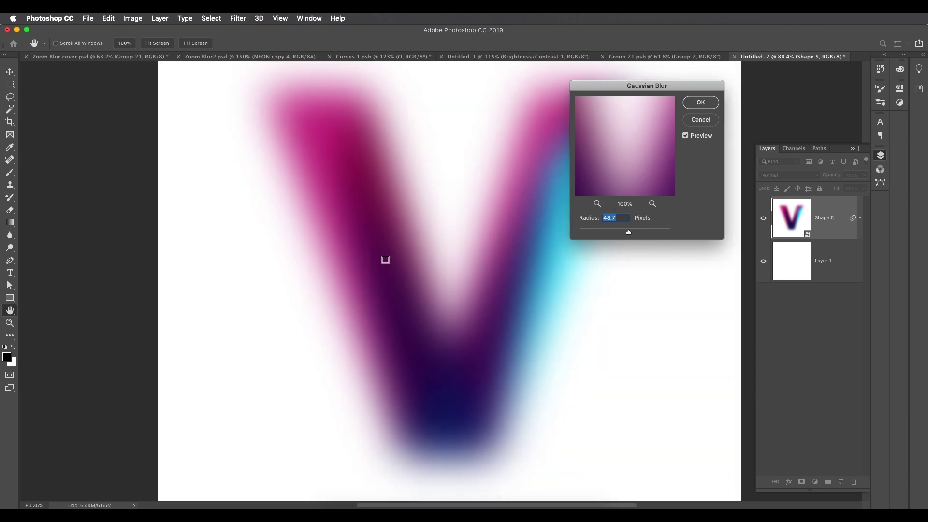
left_click_drag(628, 232, 665, 233)
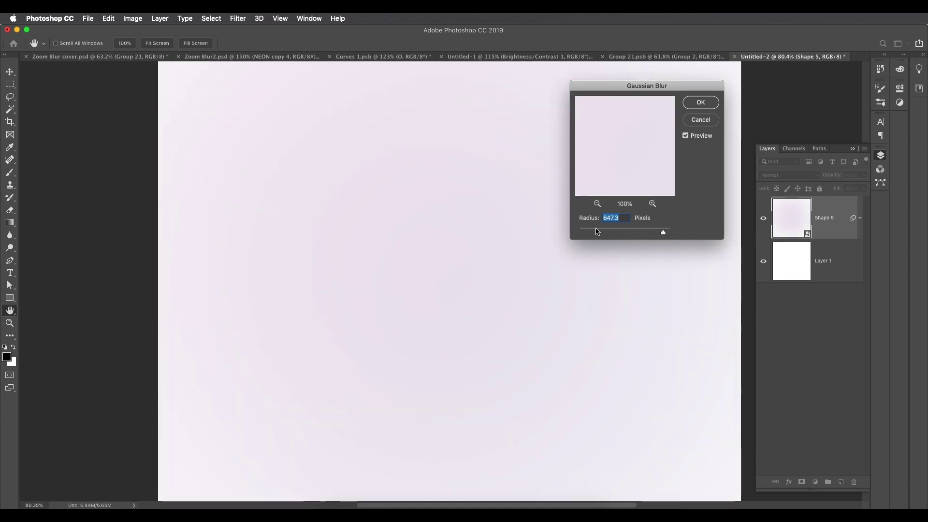
left_click_drag(597, 231, 627, 235)
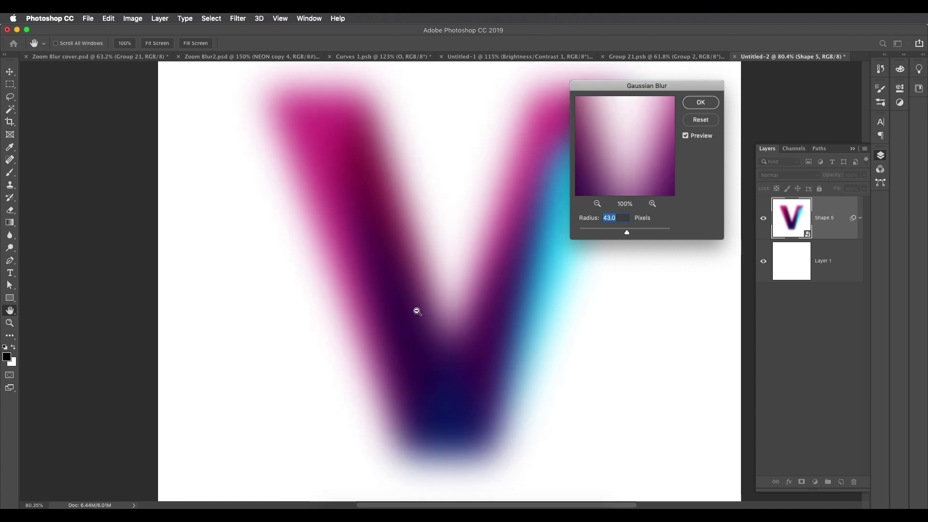
scroll(414, 305, "down", 5)
scroll(441, 267, "up", 2)
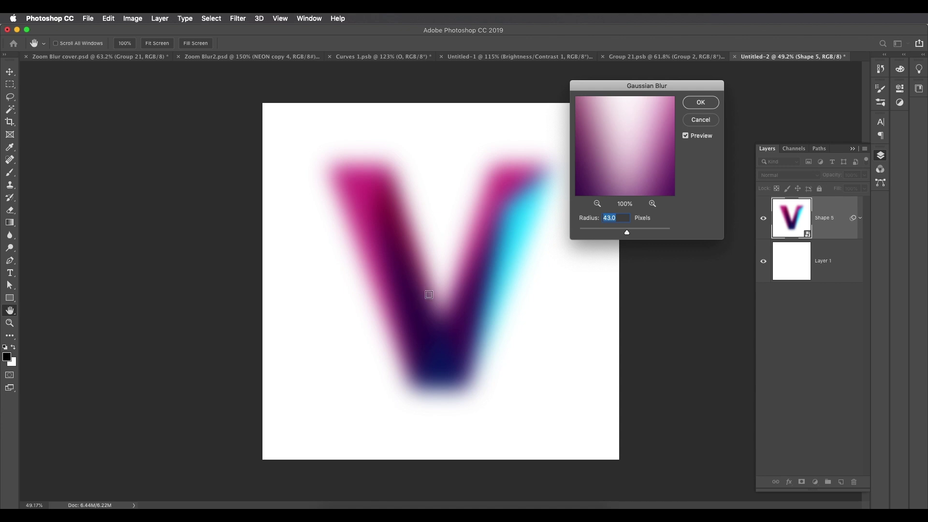
left_click(700, 102)
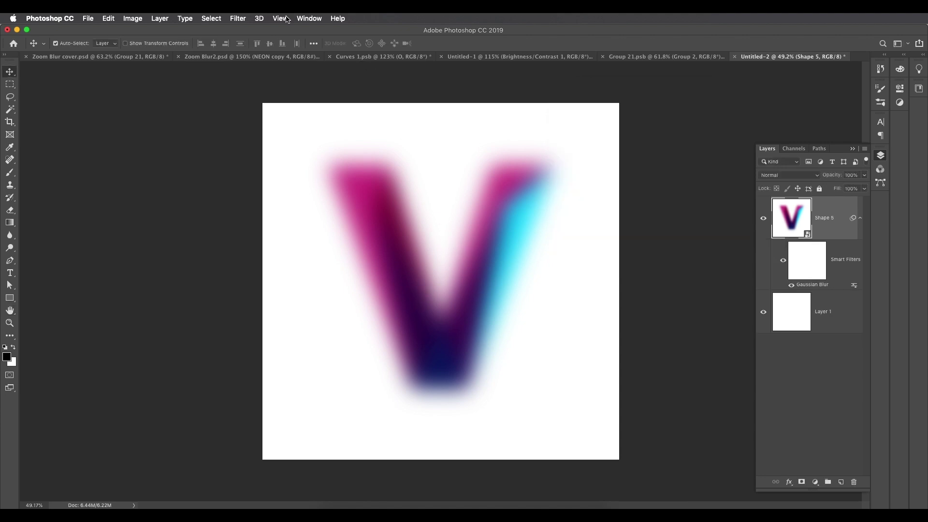
- Open the blurred V in the Filter Gallery, preview Diffuse Glow, and choose the Glass distortion
left_click(238, 18)
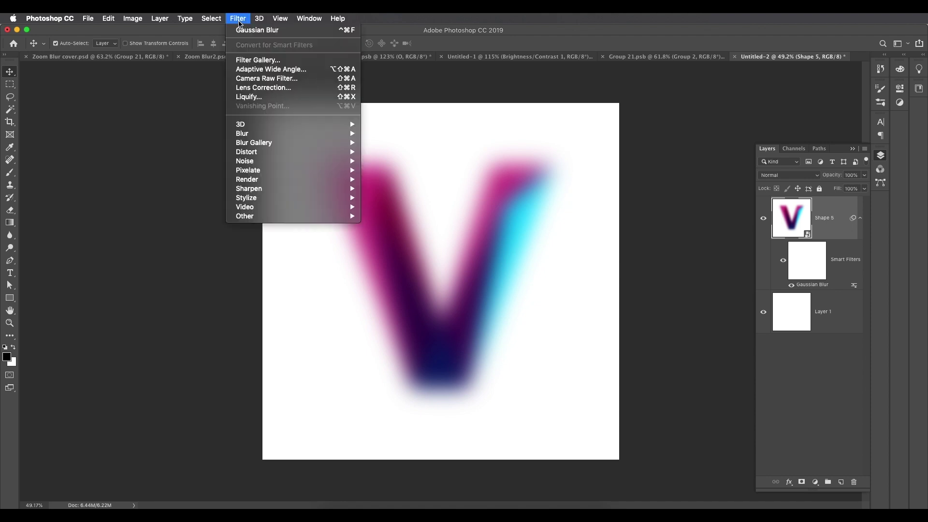
left_click(250, 60)
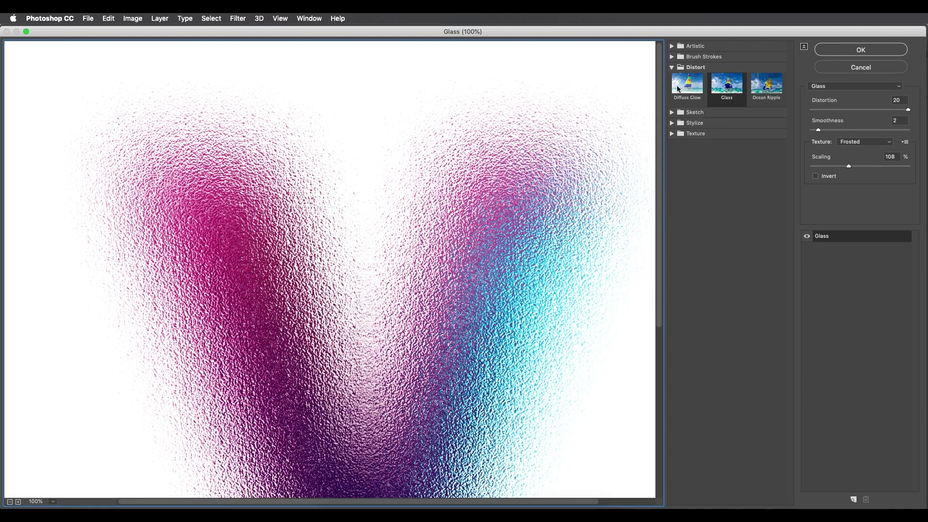
left_click(682, 87)
left_click(672, 67)
left_click(671, 67)
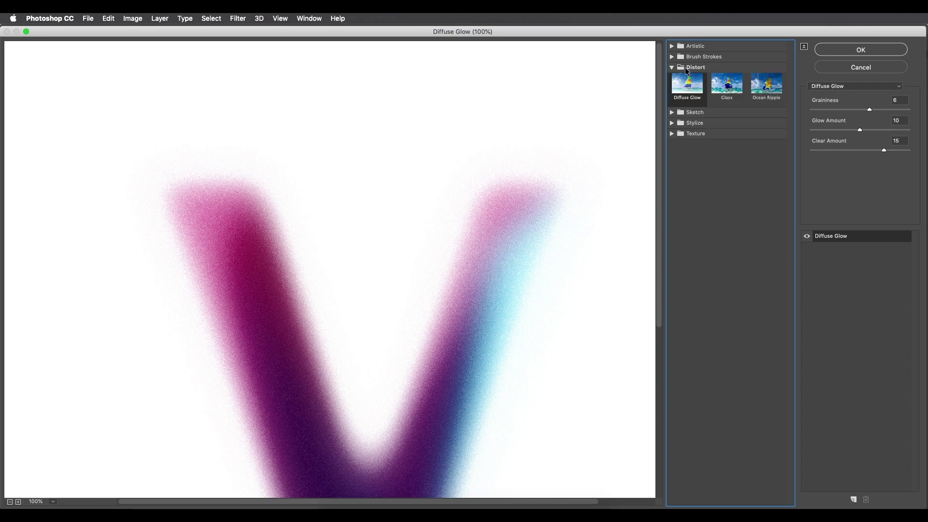
left_click(723, 89)
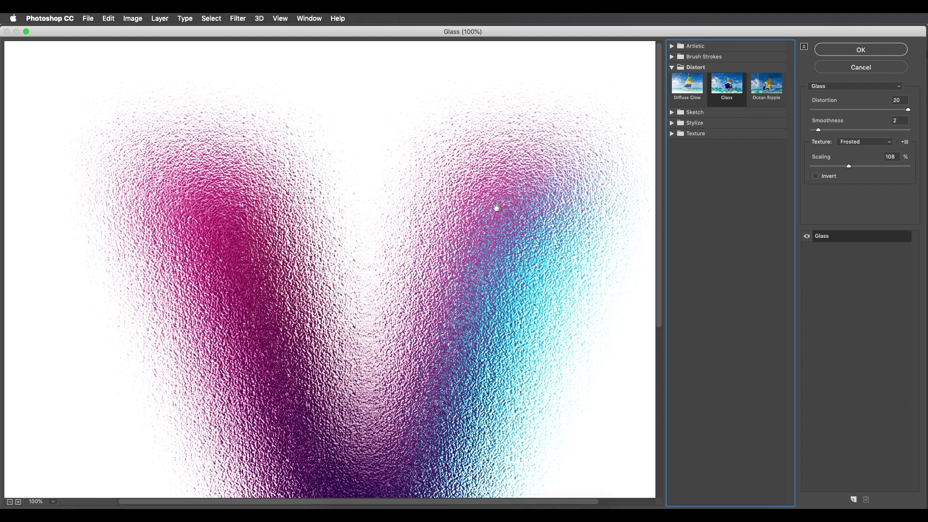
scroll(488, 239, "up", 1)
scroll(459, 254, "down", 3)
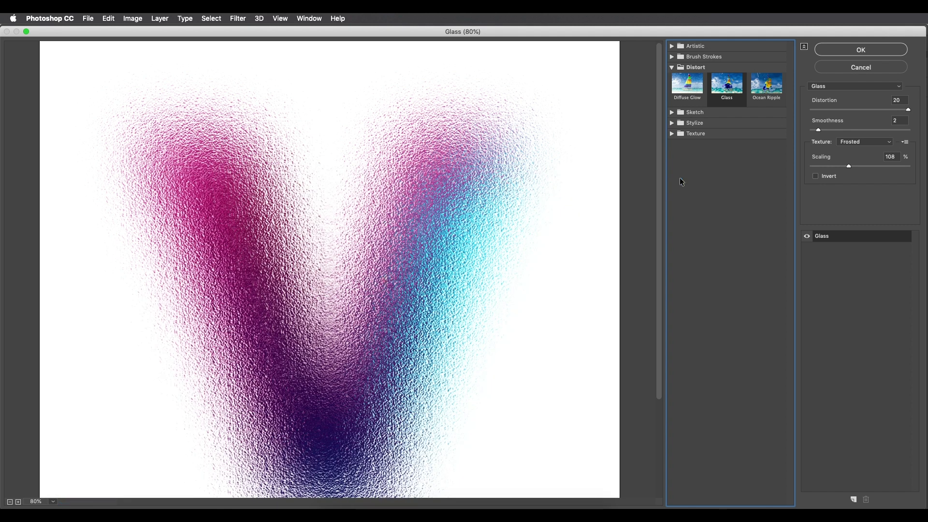
- Apply the Glass filter with distortion 18, smoothness 2, Frosted texture and 104% scaling
mouse_move(828, 130)
left_mouse_down()
mouse_move(887, 130)
mouse_move(819, 132)
left_mouse_up()
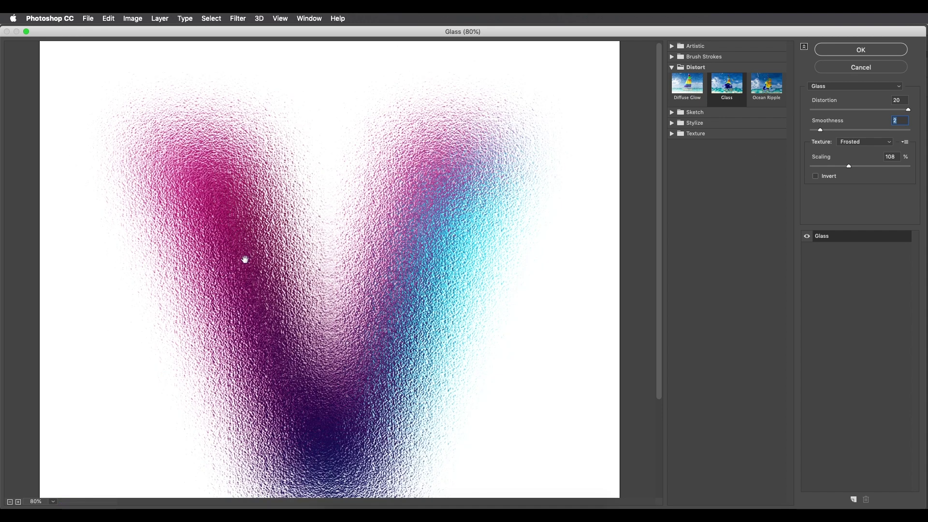
left_click_drag(875, 108, 901, 115)
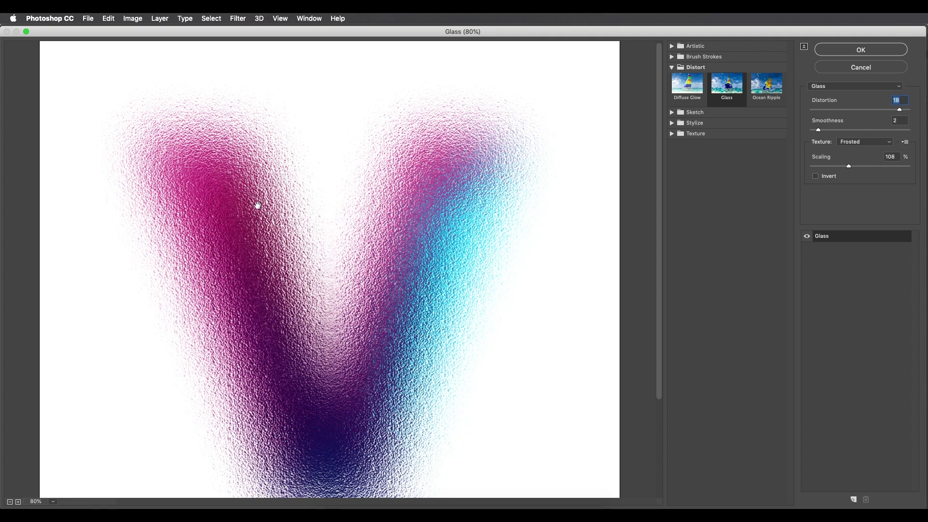
mouse_move(845, 167)
left_mouse_down()
mouse_move(814, 166)
mouse_move(907, 169)
mouse_move(805, 169)
mouse_move(845, 164)
left_mouse_up()
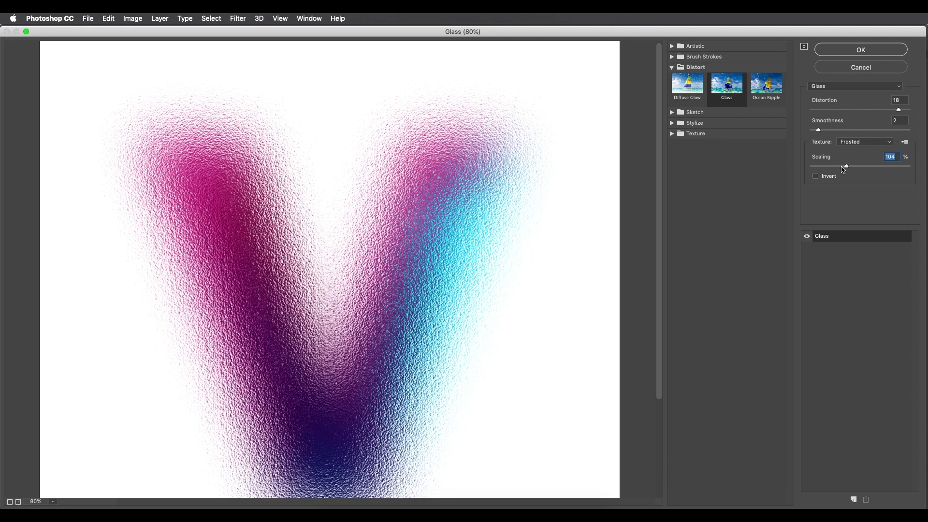
left_click(851, 49)
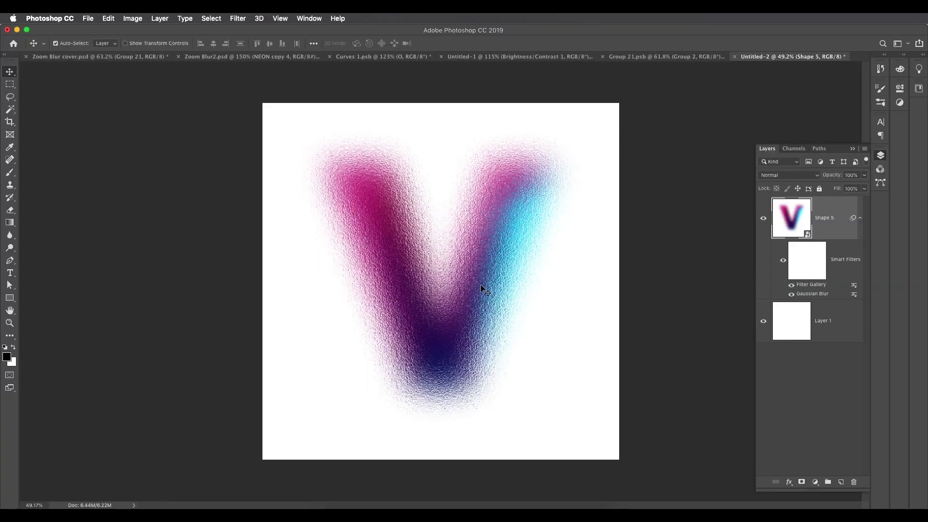
- Inspect the V's glass texture and compare it with the reference V in Group 21.psb, its Filter Gallery effect switched on again
scroll(483, 286, "down", 2)
scroll(468, 280, "up", 5)
scroll(440, 259, "down", 5)
scroll(452, 251, "up", 2)
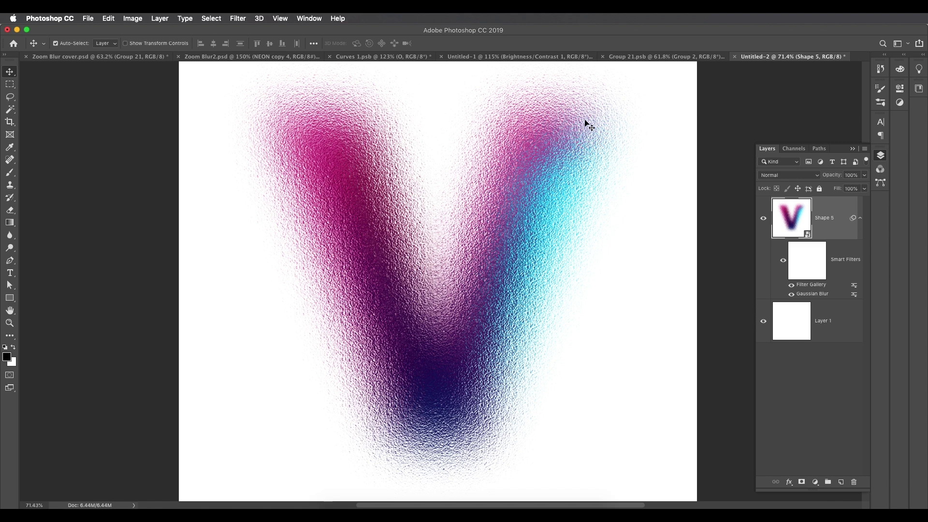
left_click(640, 57)
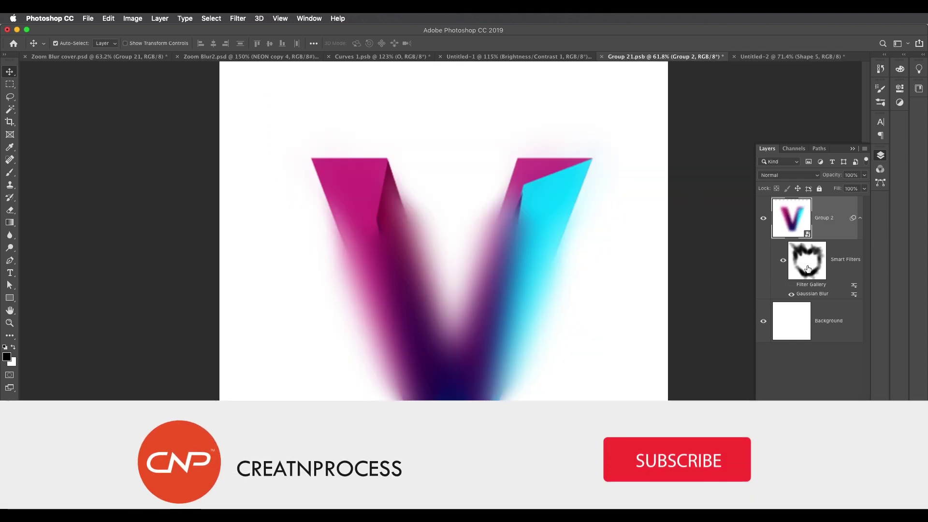
left_click(791, 285)
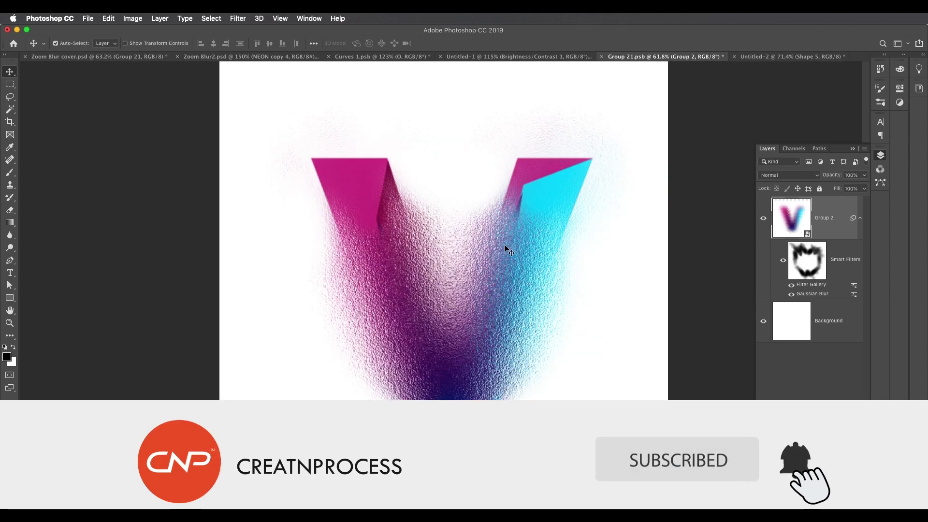
scroll(397, 220, "down", 2)
scroll(388, 214, "up", 1)
scroll(387, 215, "up", 2)
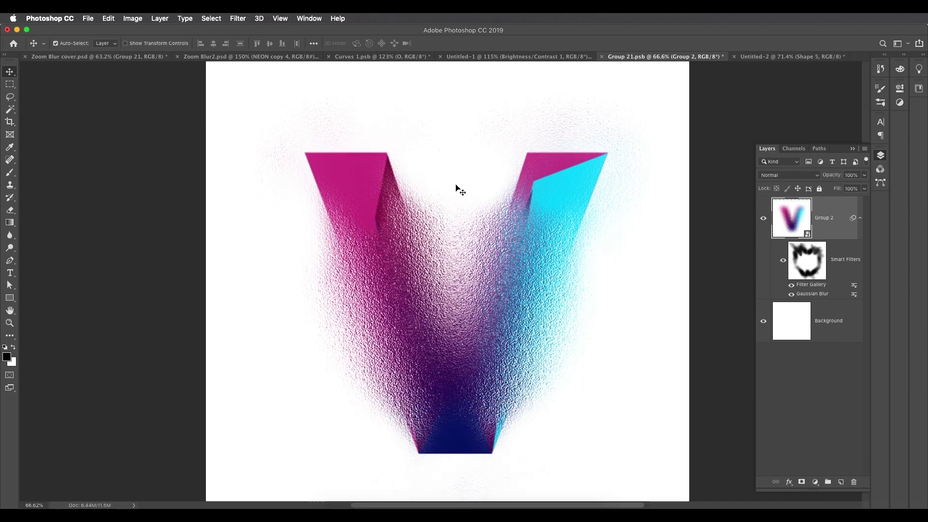
- In Untitled-2, paint black at 40% opacity on Shape 5's smart filter mask over the top of the V's left stroke
left_click(793, 57)
left_click(818, 259)
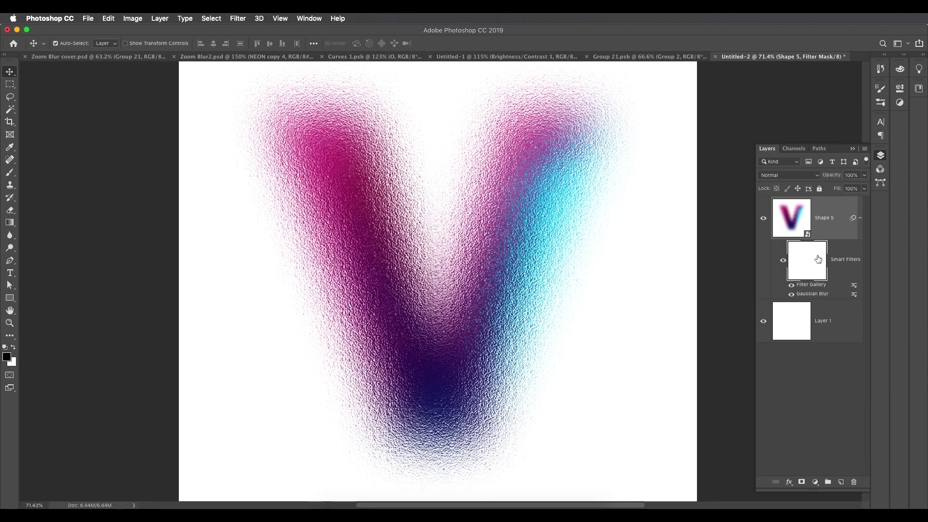
key("b")
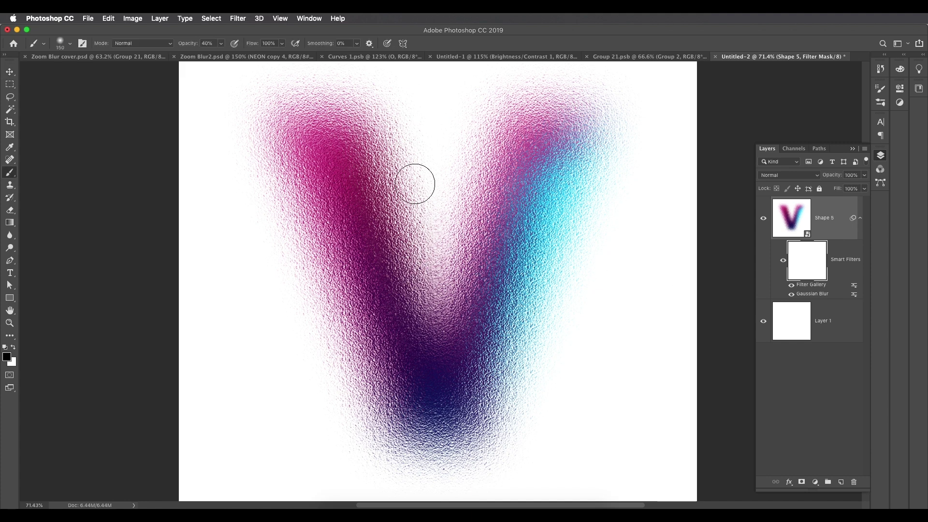
scroll(385, 157, "down", 1)
mouse_move(382, 159)
left_mouse_down()
mouse_move(340, 120)
mouse_move(351, 138)
mouse_move(341, 113)
mouse_move(321, 123)
left_mouse_up()
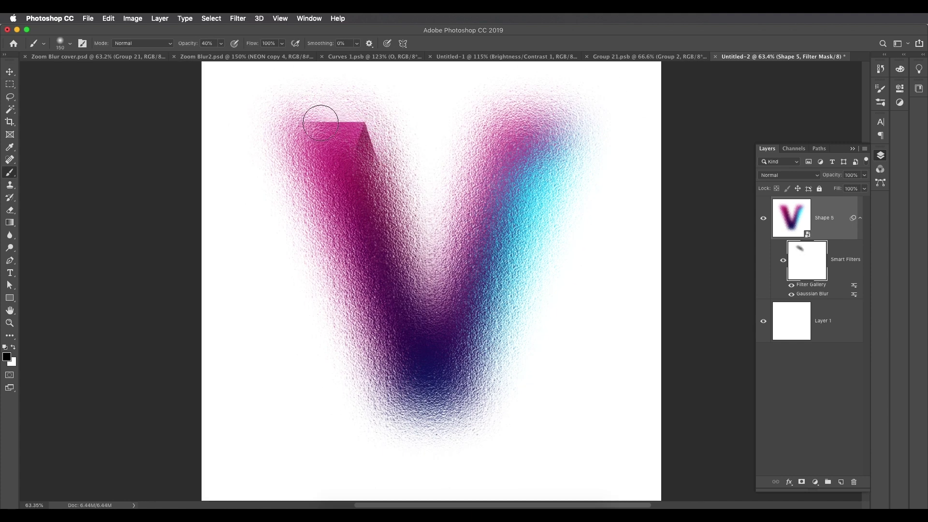
- Keep black as the foreground colour and mask the smart filters further over the top of the V's left stroke
left_click(7, 356)
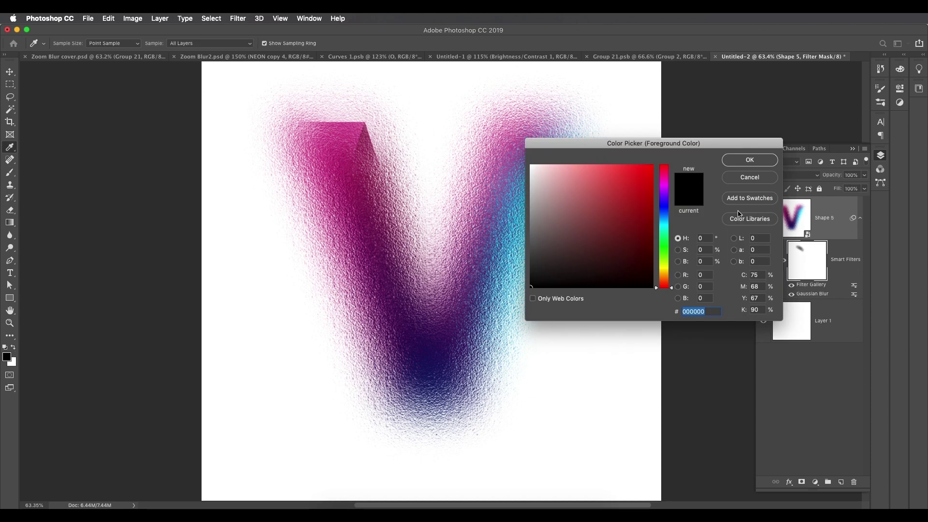
left_click(750, 160)
scroll(373, 228, "up", 3)
key("b")
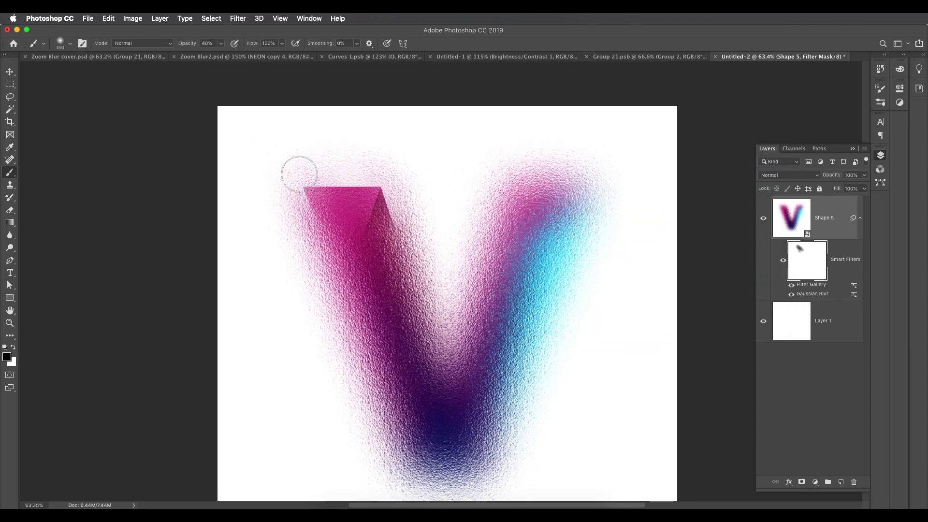
mouse_move(299, 174)
left_mouse_down()
mouse_move(333, 209)
mouse_move(347, 168)
mouse_move(397, 163)
mouse_move(379, 161)
mouse_move(356, 247)
mouse_move(342, 252)
mouse_move(306, 217)
left_mouse_up()
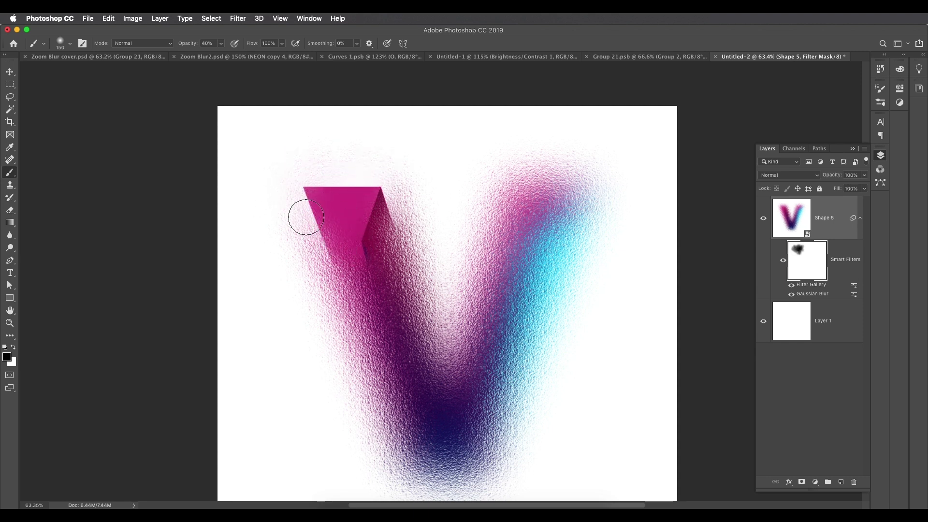
- Paint black on the smart filter mask over the top of the V's right stroke and over its base
mouse_move(527, 218)
left_mouse_down()
mouse_move(558, 167)
mouse_move(533, 243)
mouse_move(549, 228)
mouse_move(515, 239)
mouse_move(519, 247)
mouse_move(580, 141)
mouse_move(542, 216)
mouse_move(554, 193)
mouse_move(598, 171)
mouse_move(587, 197)
mouse_move(642, 184)
mouse_move(542, 195)
mouse_move(514, 215)
mouse_move(522, 183)
mouse_move(497, 167)
mouse_move(486, 178)
mouse_move(514, 170)
mouse_move(532, 182)
mouse_move(497, 187)
mouse_move(529, 210)
mouse_move(515, 223)
mouse_move(480, 200)
mouse_move(520, 214)
mouse_move(544, 210)
mouse_move(494, 226)
mouse_move(582, 230)
mouse_move(530, 216)
left_mouse_up()
scroll(502, 352, "down", 3)
scroll(502, 353, "left", 3)
mouse_move(468, 387)
left_mouse_down()
mouse_move(488, 340)
mouse_move(522, 382)
mouse_move(490, 328)
mouse_move(442, 372)
mouse_move(483, 366)
mouse_move(521, 381)
mouse_move(493, 348)
left_mouse_up()
scroll(510, 377, "up", 3)
scroll(509, 377, "right", 2)
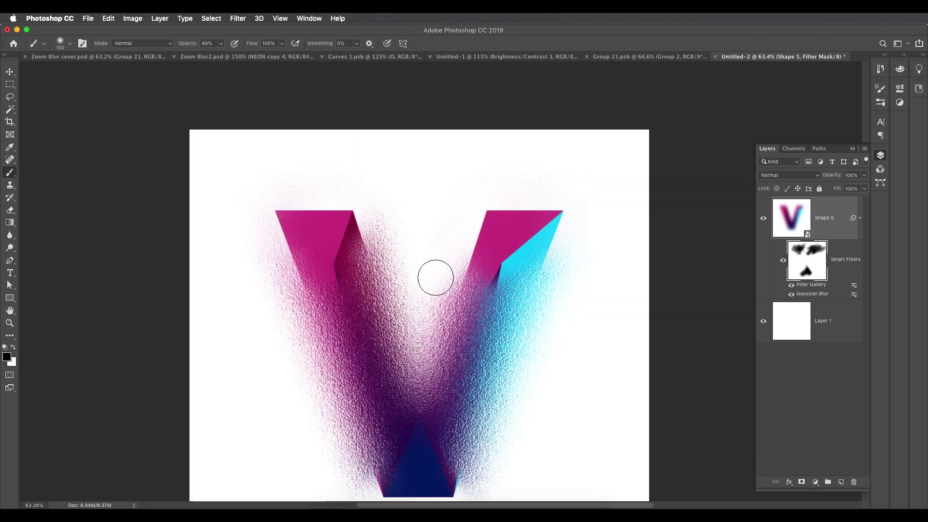
- Paint black on the filter mask in the gap between the strokes and along the V's outer and lower edges
scroll(474, 268, "left", 2)
mouse_move(414, 209)
left_mouse_down()
mouse_move(452, 263)
mouse_move(452, 285)
left_mouse_up()
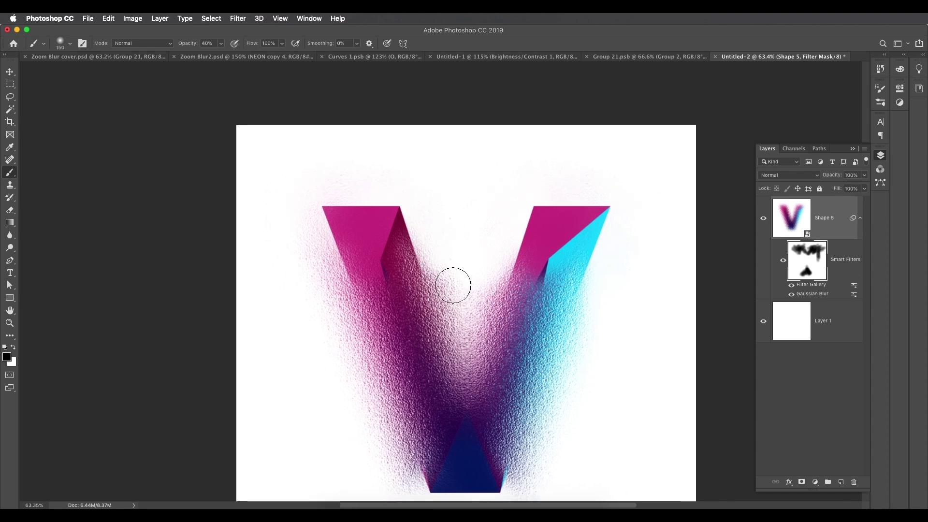
mouse_move(314, 261)
left_mouse_down()
mouse_move(309, 306)
mouse_move(332, 306)
mouse_move(338, 323)
left_mouse_up()
scroll(433, 238, "down", 5)
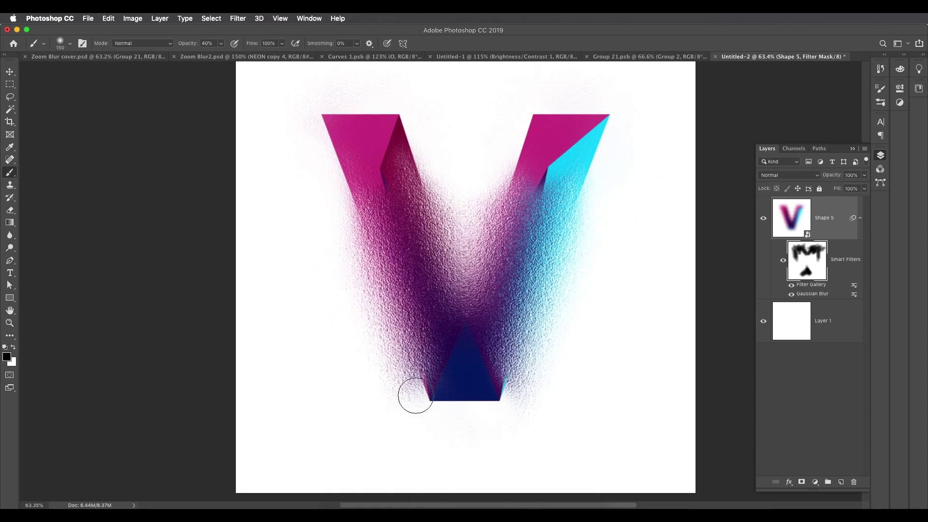
mouse_move(416, 395)
left_mouse_down()
mouse_move(375, 360)
mouse_move(377, 347)
mouse_move(414, 398)
left_mouse_up()
scroll(555, 399, "right", 2)
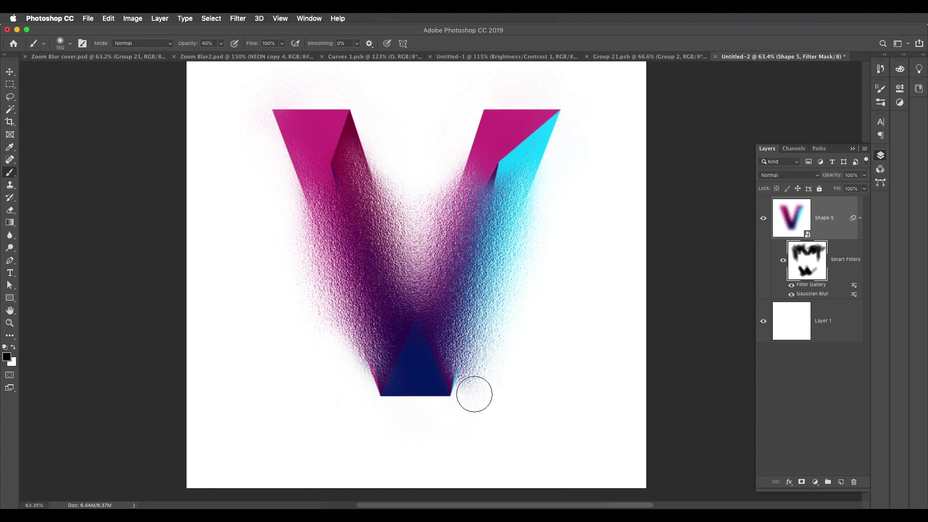
mouse_move(474, 393)
left_mouse_down()
mouse_move(518, 333)
mouse_move(538, 325)
left_mouse_up()
- Inspect the masked V up close and compare it with the reference V in Group 21.psb
scroll(538, 326, "up", 5)
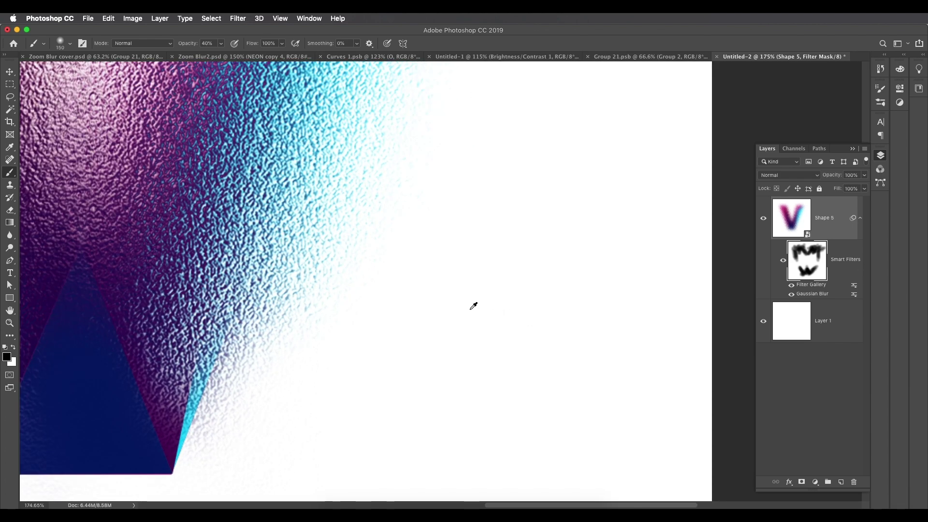
scroll(473, 305, "down", 6)
scroll(483, 256, "up", 3)
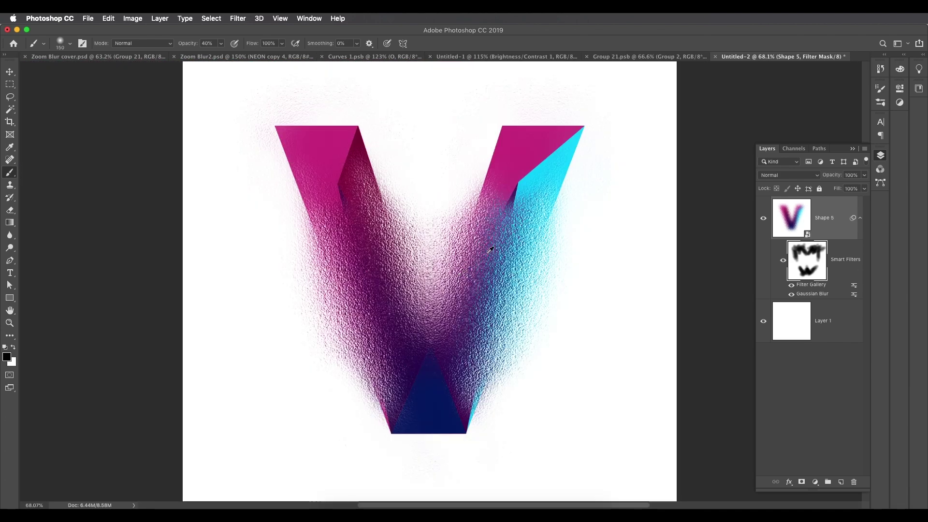
left_click(650, 57)
scroll(489, 268, "down", 1)
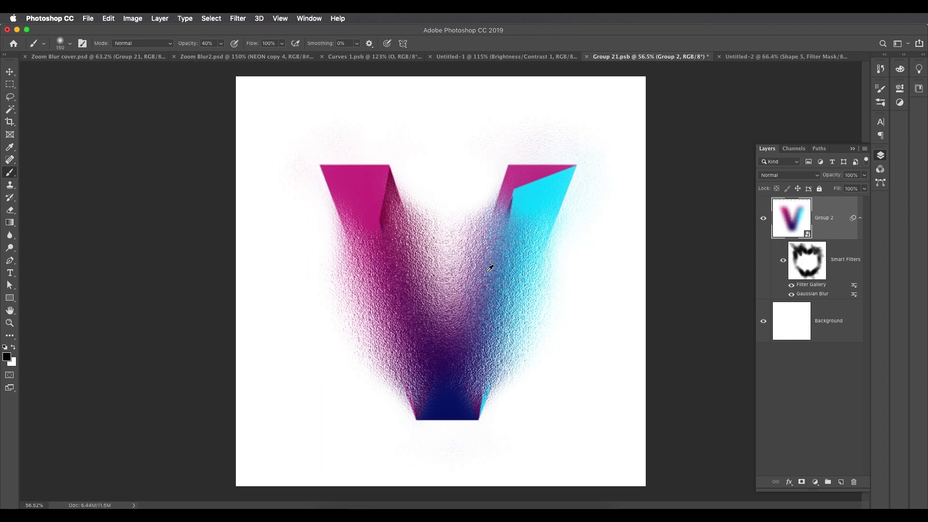
left_click(786, 57)
scroll(429, 280, "down", 1)
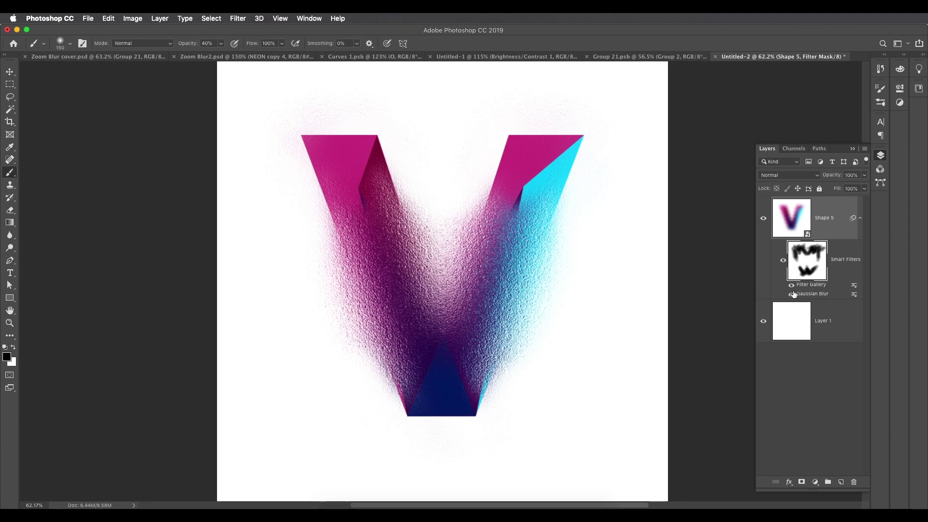
- Reopen Shape 5's Filter Gallery effect and set the Glass scaling to 110%, with smoothness 2
double_click(811, 285)
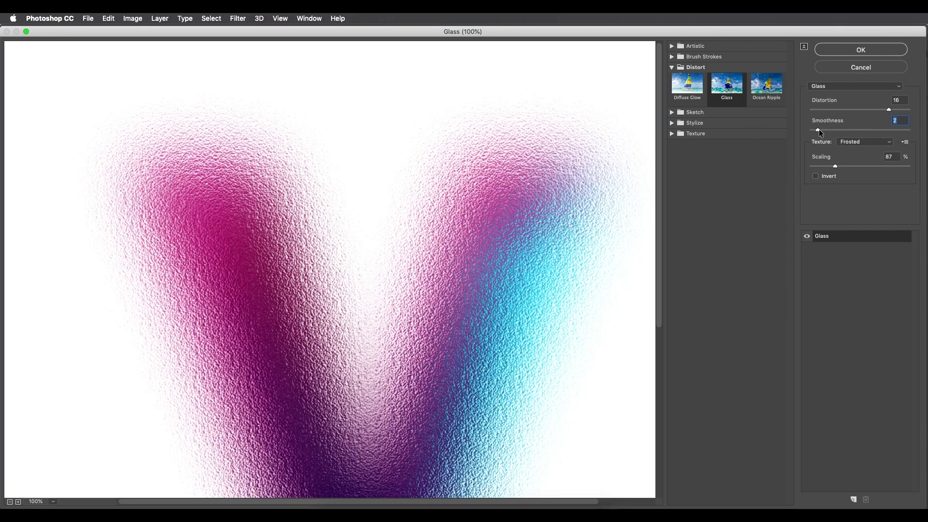
mouse_move(819, 130)
left_mouse_down()
mouse_move(841, 130)
mouse_move(819, 131)
left_mouse_up()
left_click_drag(835, 165, 851, 165)
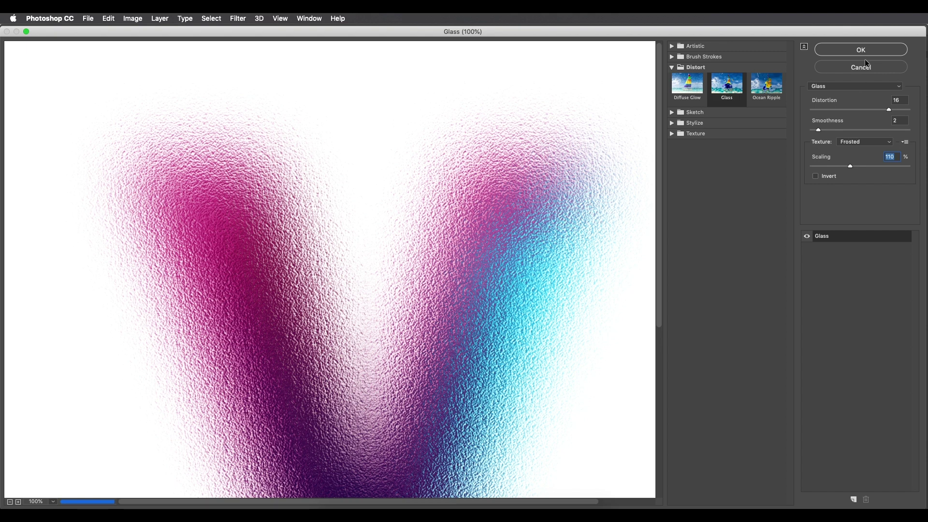
left_click(867, 50)
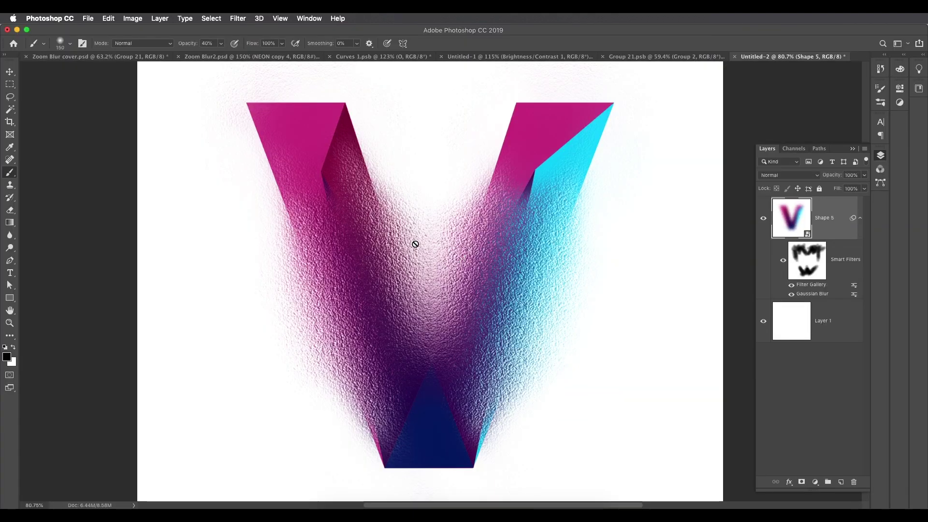
- Compare the adjusted glass texture with the reference V in Group 21.psb and check it in Untitled-2 at different zooms
key("ctrl+shift+Tab")
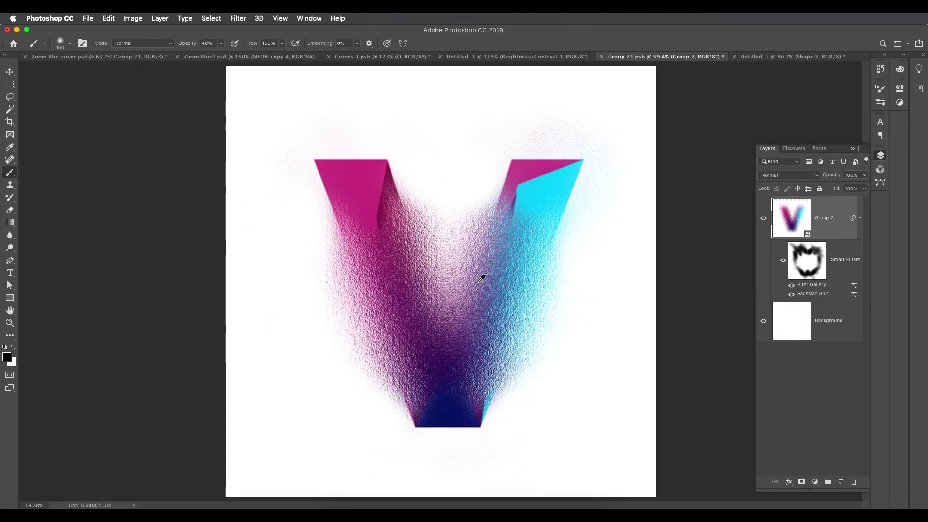
left_click(773, 57)
scroll(553, 261, "up", 2)
scroll(512, 280, "down", 6)
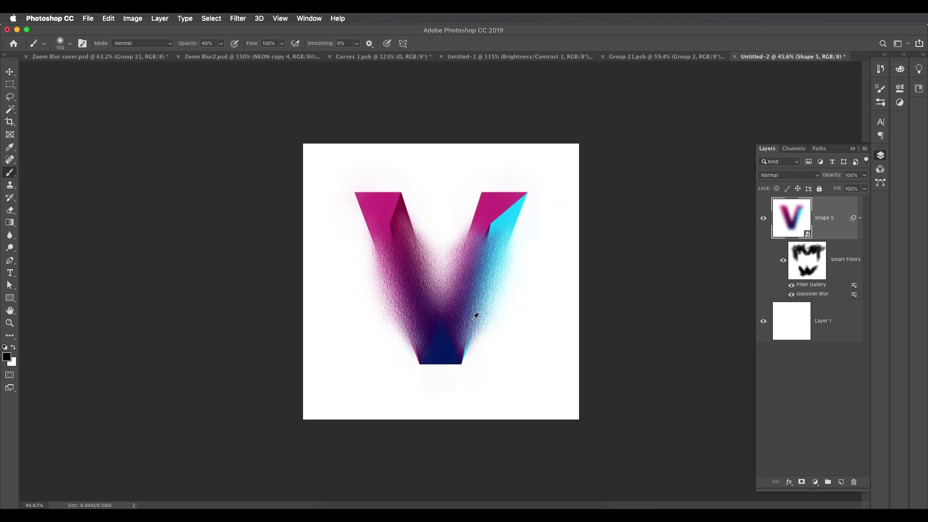
scroll(458, 285, "up", 5)
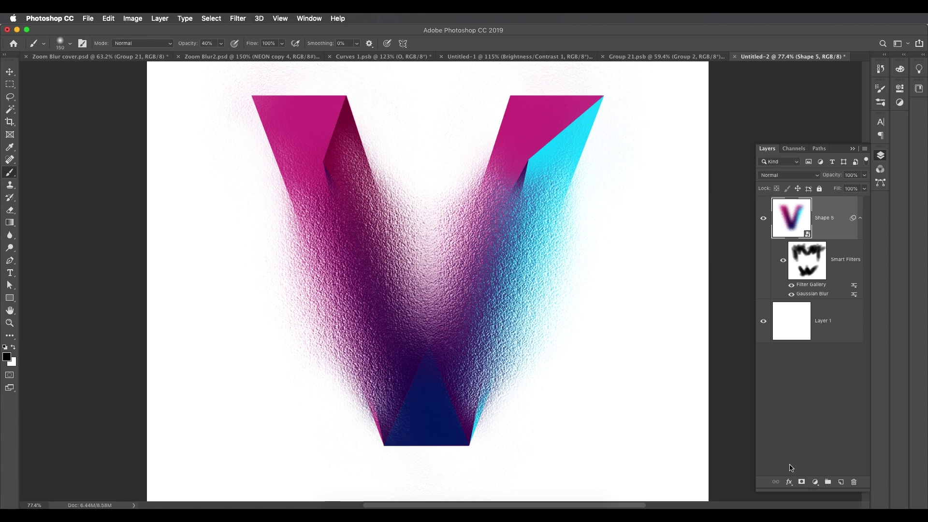
- Add a Curves adjustment layer above Shape 5 and brighten the image with a curve point at input 91, output 129
left_click(814, 483)
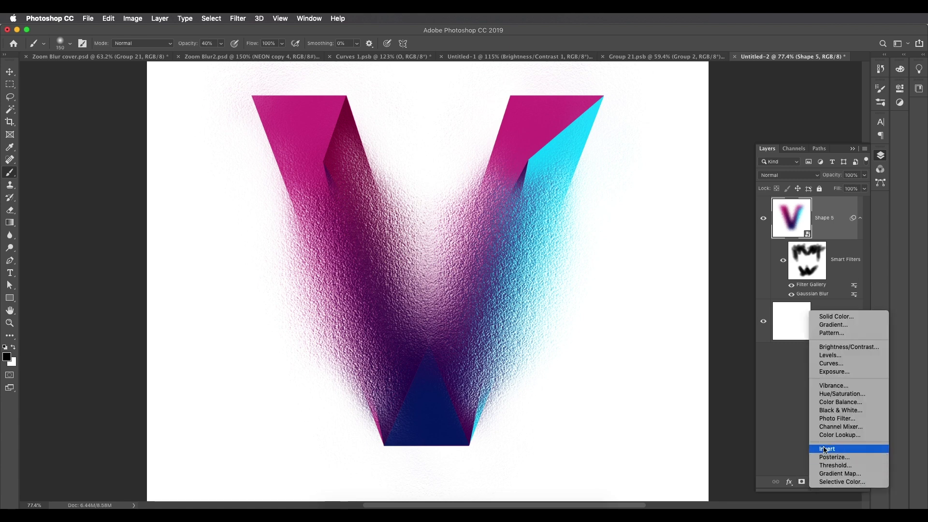
left_click(822, 369)
left_click_drag(827, 180, 827, 168)
scroll(531, 242, "down", 4)
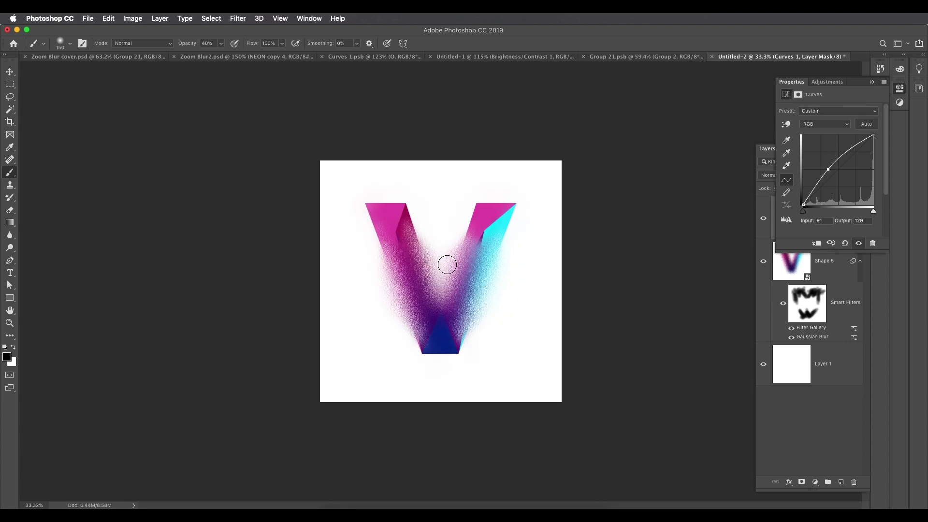
scroll(446, 291, "up", 1)
left_click(10, 71)
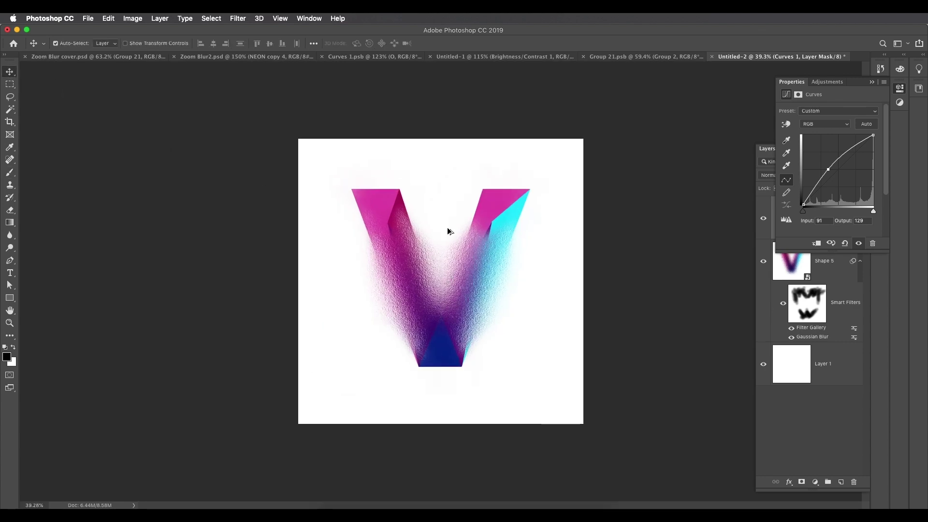
scroll(459, 232, "down", 1)
scroll(459, 233, "up", 4)
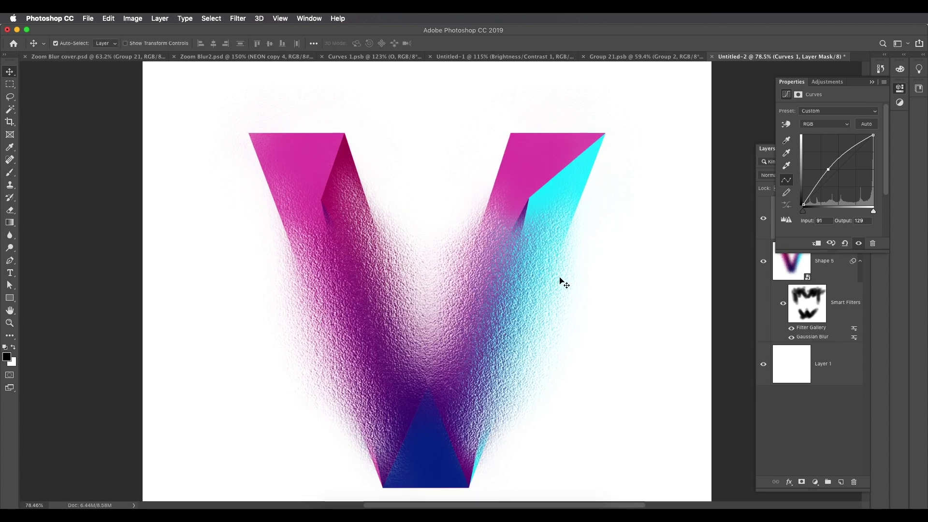
left_click(874, 83)
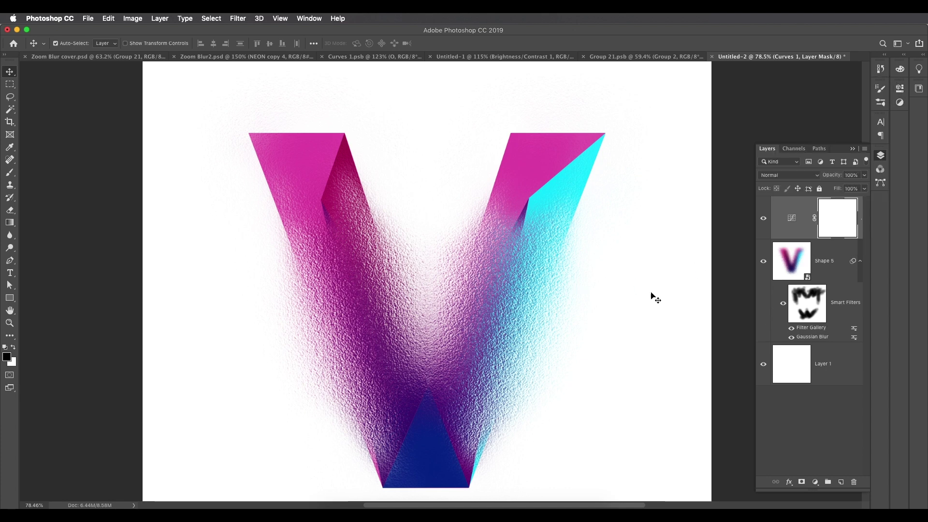
scroll(491, 207, "up", 1)
- Switch to Zoom Blur2.psd and examine the zoom-blurred NEON text up close
left_click(287, 59)
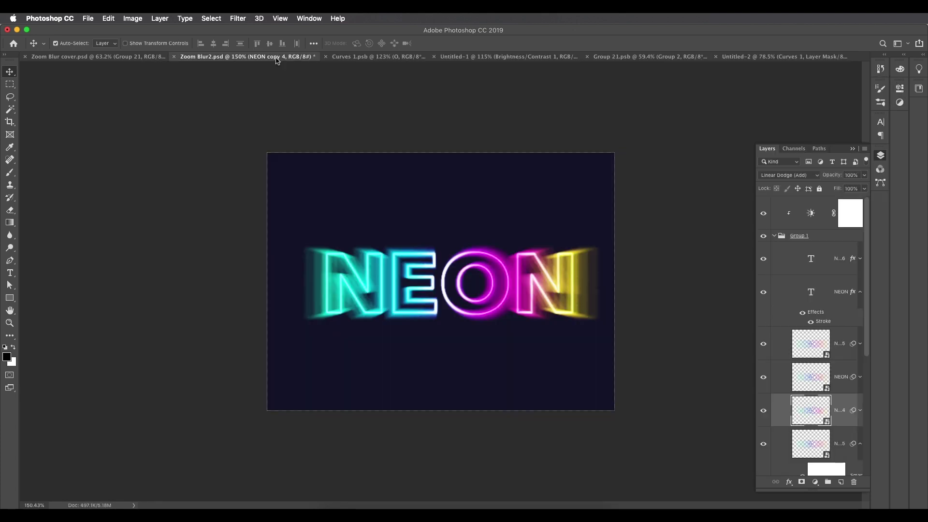
scroll(442, 288, "up", 1)
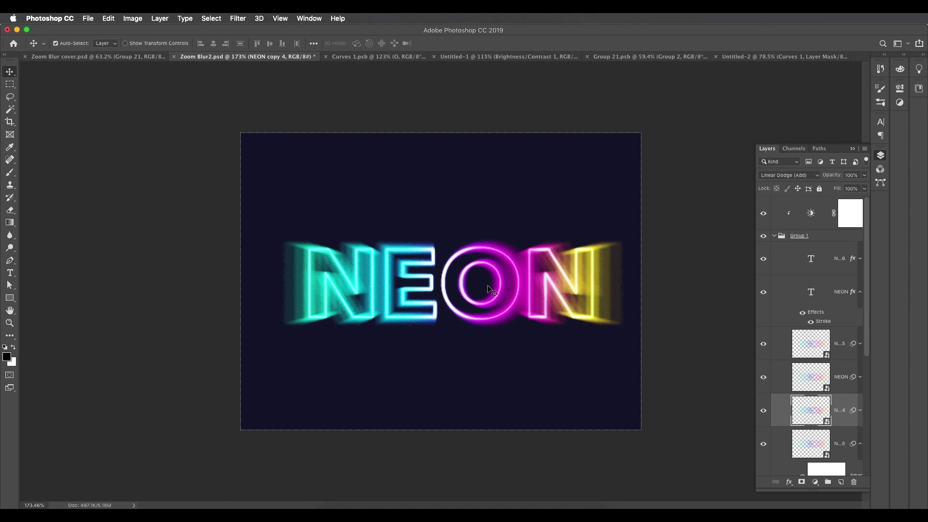
scroll(439, 288, "up", 2)
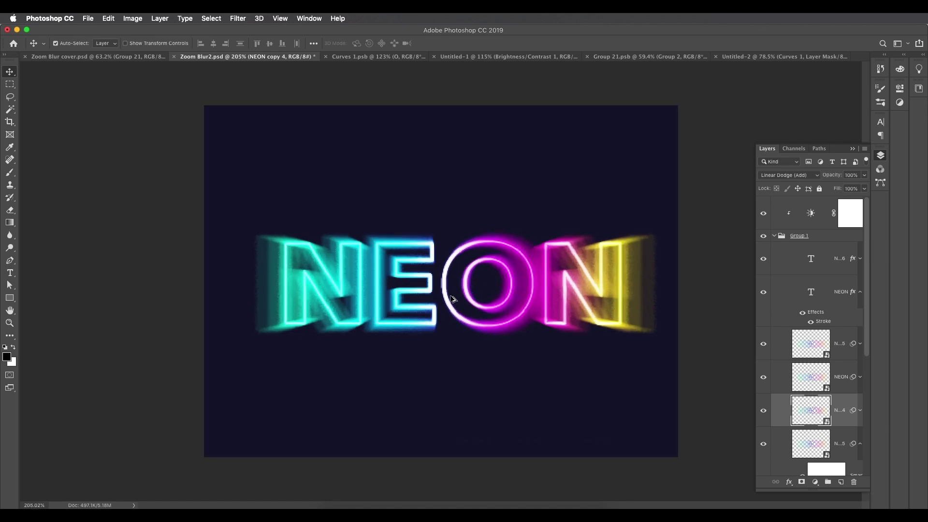
scroll(452, 299, "up", 1)
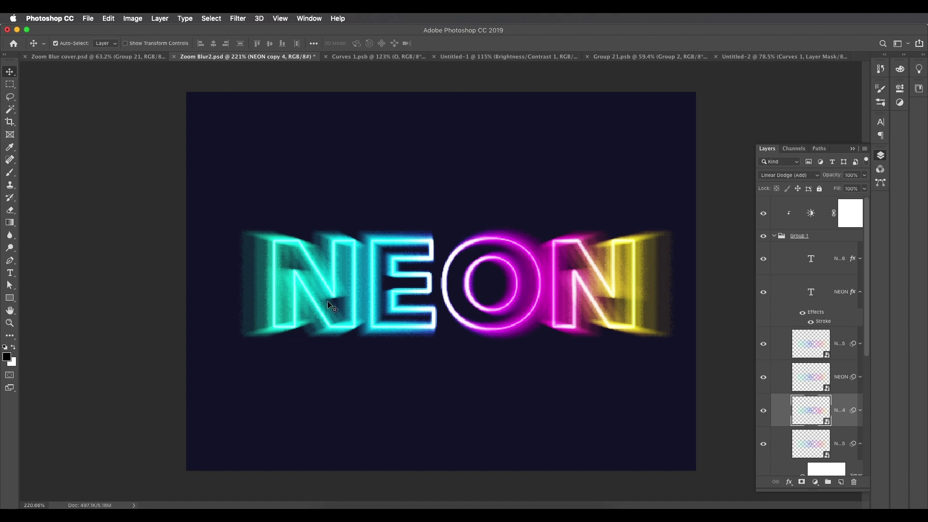
- Create a new white 500 × 400 pixel document and place it beside Zoom Blur2.psd in the document order
left_click(87, 20)
left_click(94, 31)
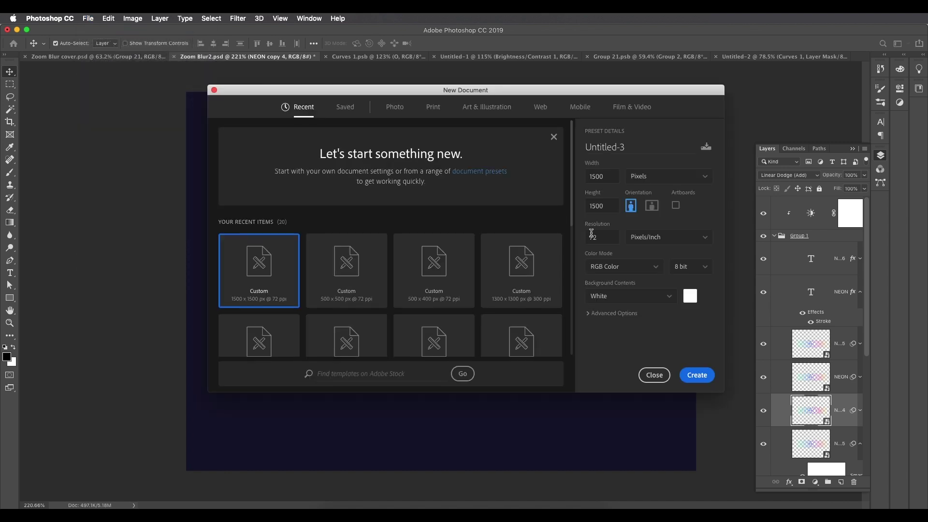
double_click(607, 175)
type("500")
key("Tab")
type("40")
left_click(688, 378)
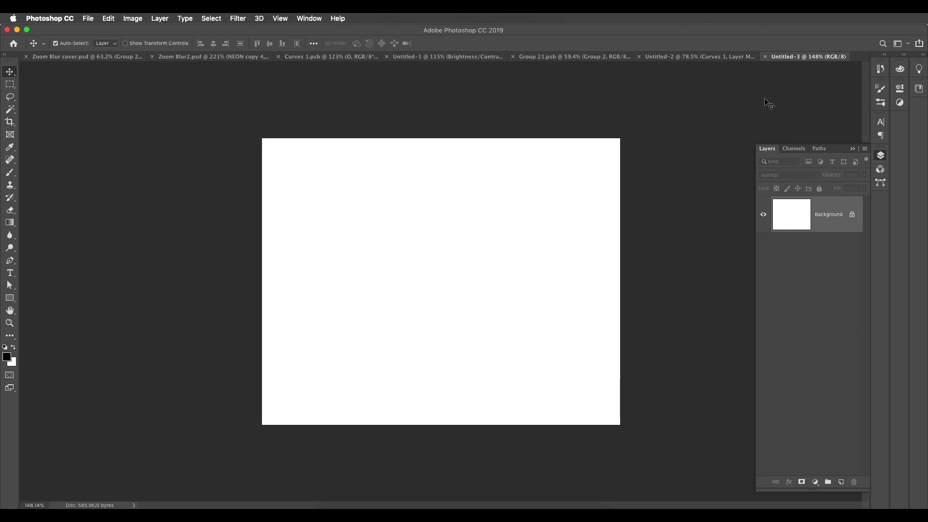
left_click_drag(788, 57, 293, 63)
- In Zoom Blur2.psd, collapse the smart filter lists of the lower NEON layers and select the lowest NEON layer
left_click(246, 60)
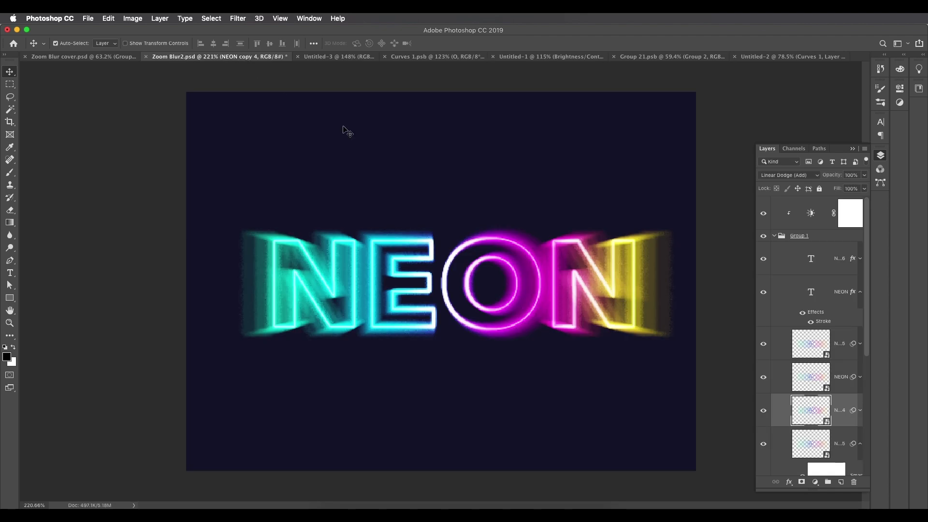
scroll(525, 295, "down", 3)
scroll(837, 328, "down", 3)
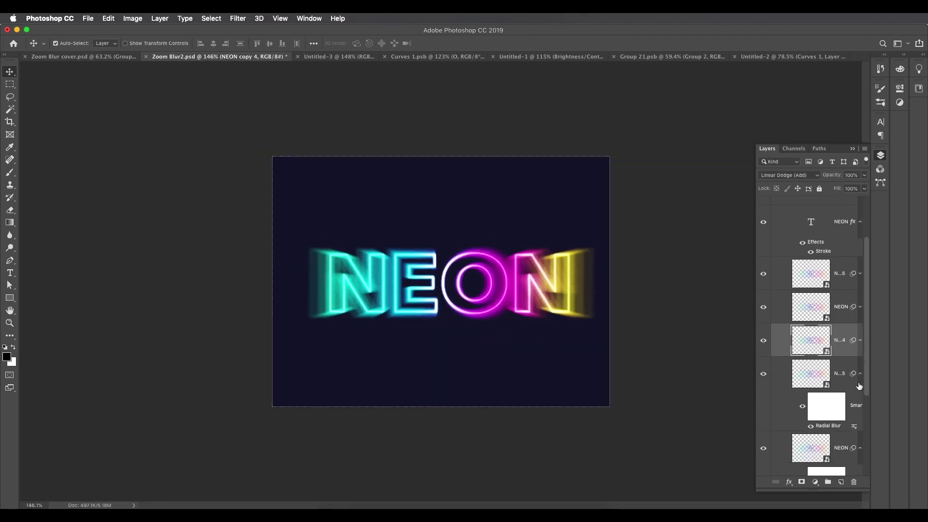
left_click(859, 373)
left_click(859, 407)
scroll(832, 436, "down", 2)
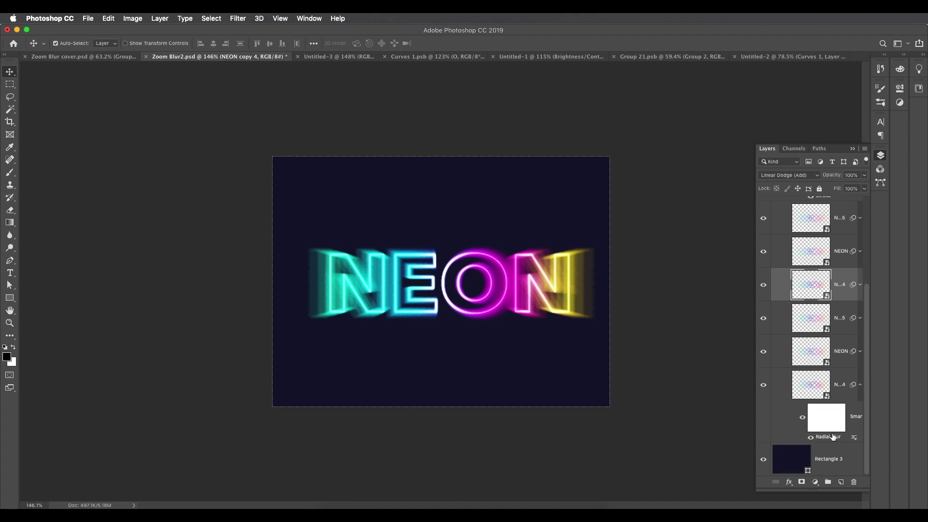
left_click(860, 387)
left_click(805, 426)
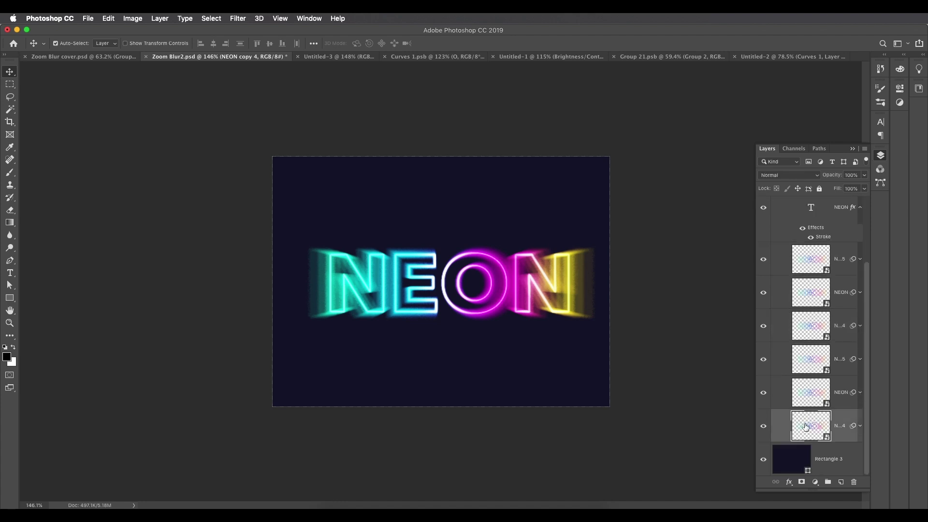
- Expand the lowest NEON layer's smart filters and open its Radial Blur settings for inspection
scroll(510, 300, "up", 2)
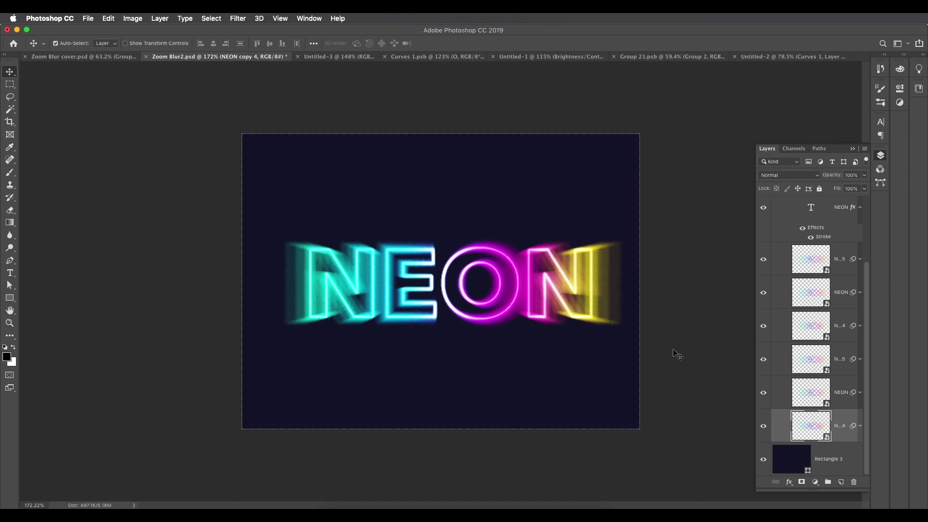
left_click(860, 426)
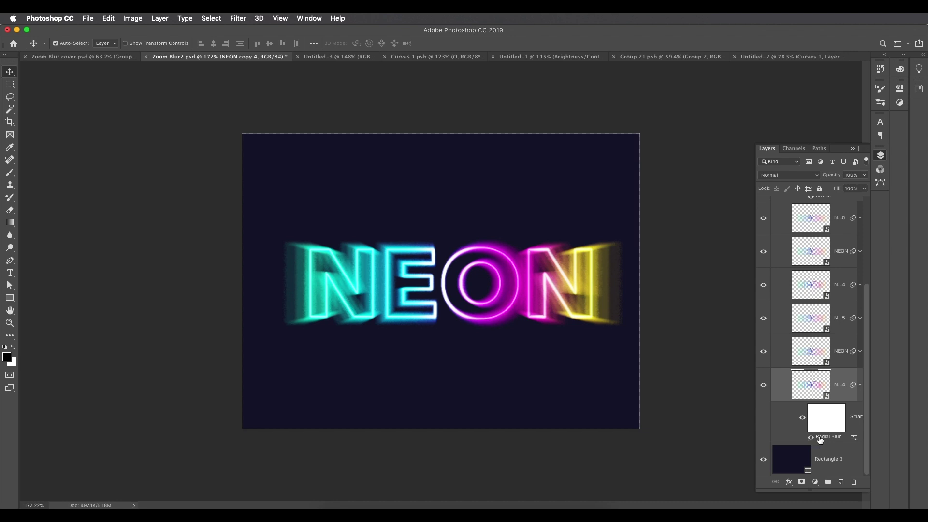
double_click(825, 437)
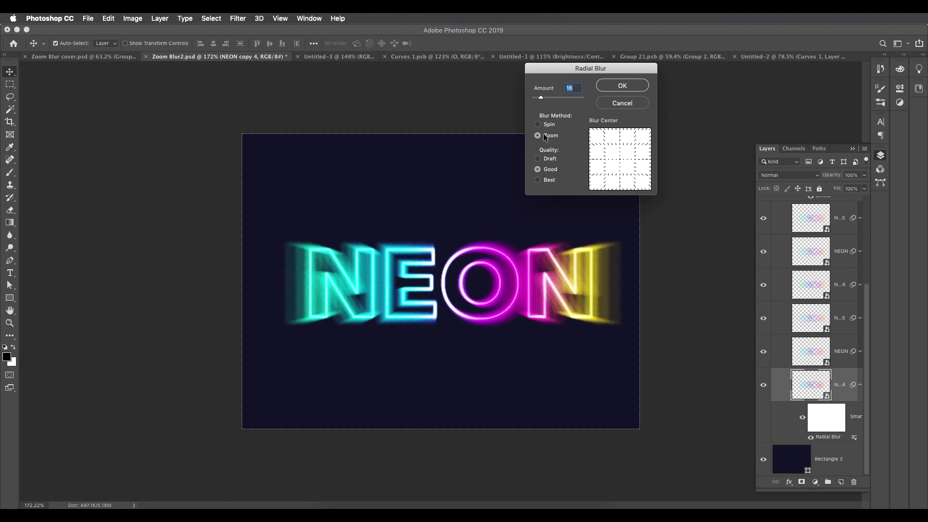
- Dismiss the Radial Blur settings without changes and fill the background of Untitled-3 with black
left_click(611, 103)
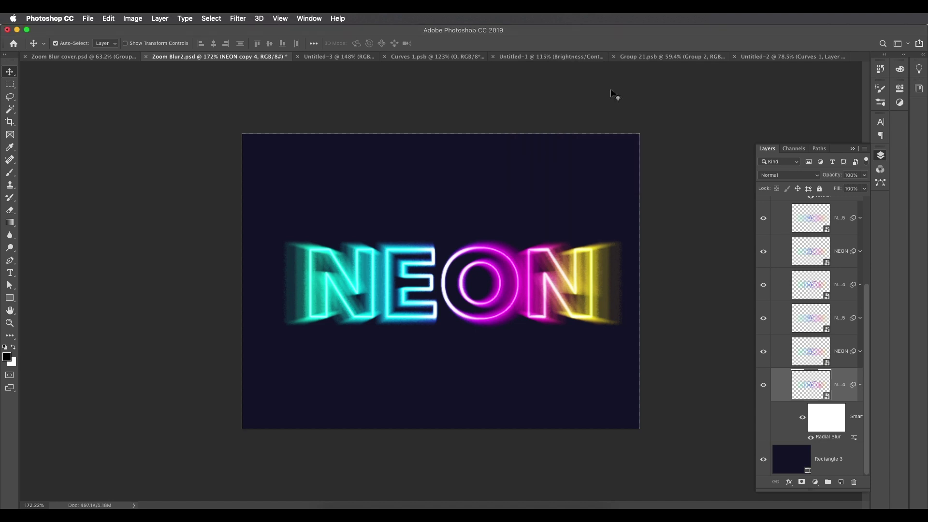
left_click(355, 58)
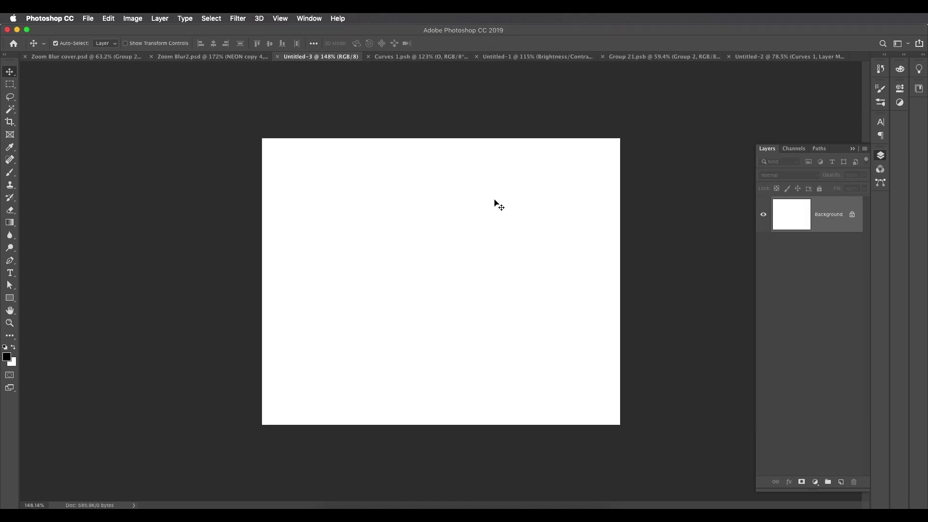
scroll(494, 203, "down", 2)
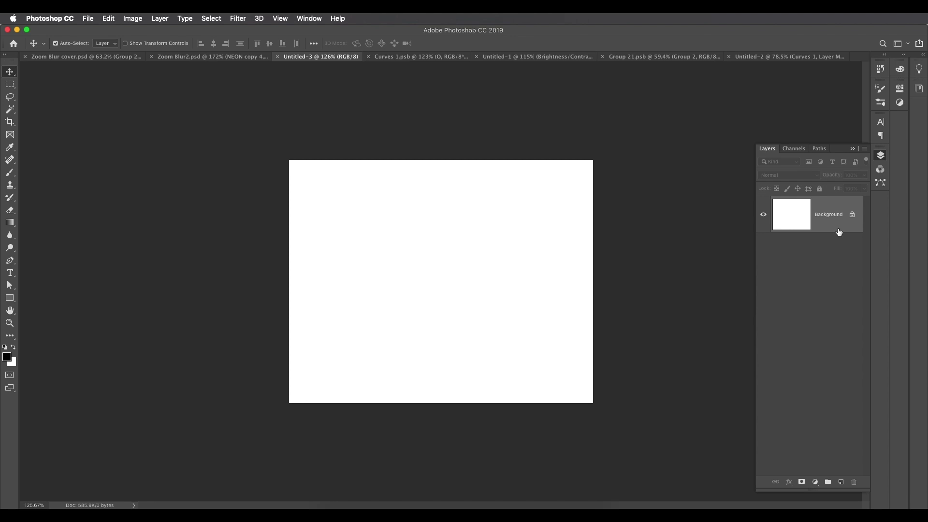
key("alt+BackSpace")
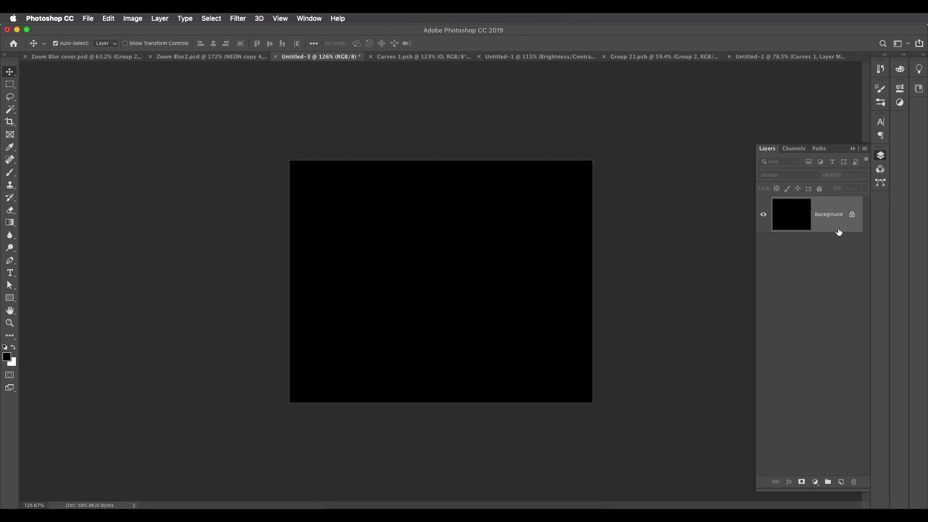
- Add the white text "NEON" as a text layer near the middle of the black canvas
key("t")
left_click(408, 293)
type("NEON")
left_click(9, 72)
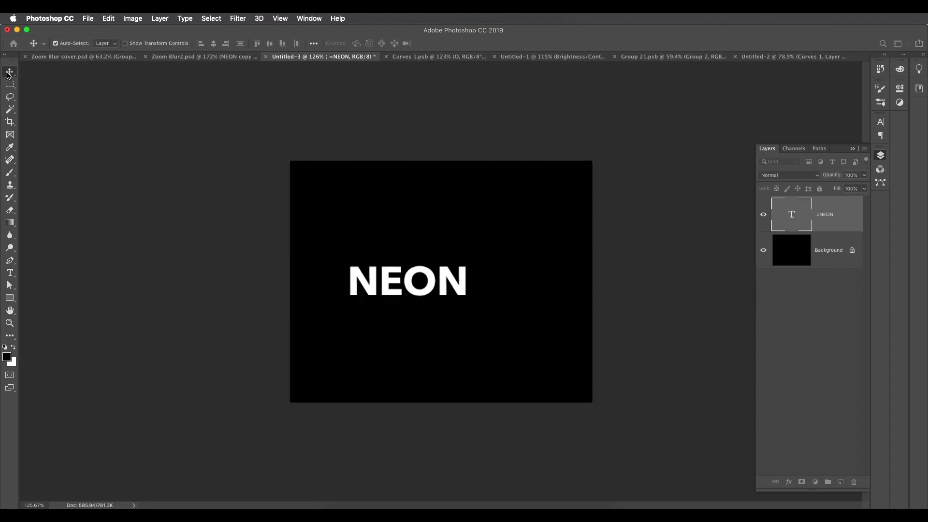
- Scale up the NEON text to span about three quarters of the canvas width and centre it on the canvas
key("super+t")
left_click_drag(470, 259, 532, 232)
left_click_drag(478, 263, 512, 265)
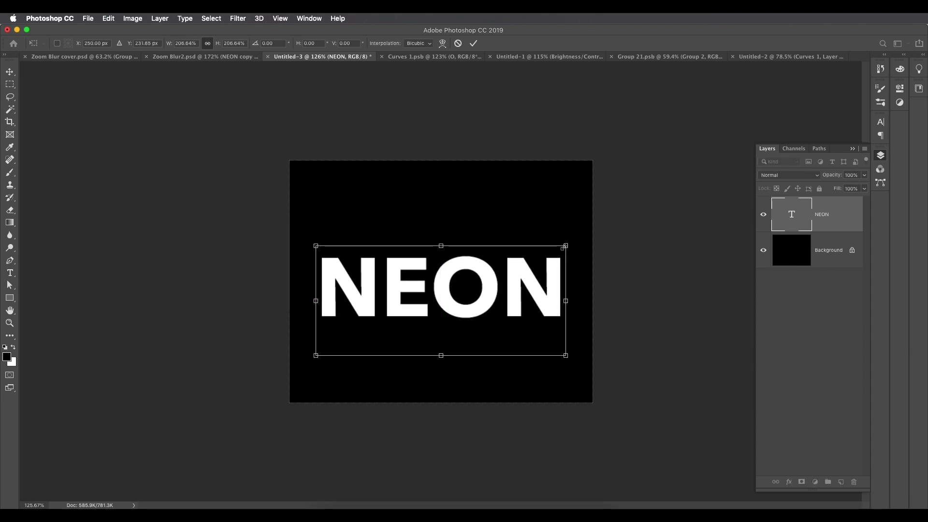
left_click_drag(561, 248, 558, 240)
mouse_move(517, 293)
left_mouse_down()
mouse_move(518, 284)
mouse_move(521, 292)
left_mouse_up()
key("Return")
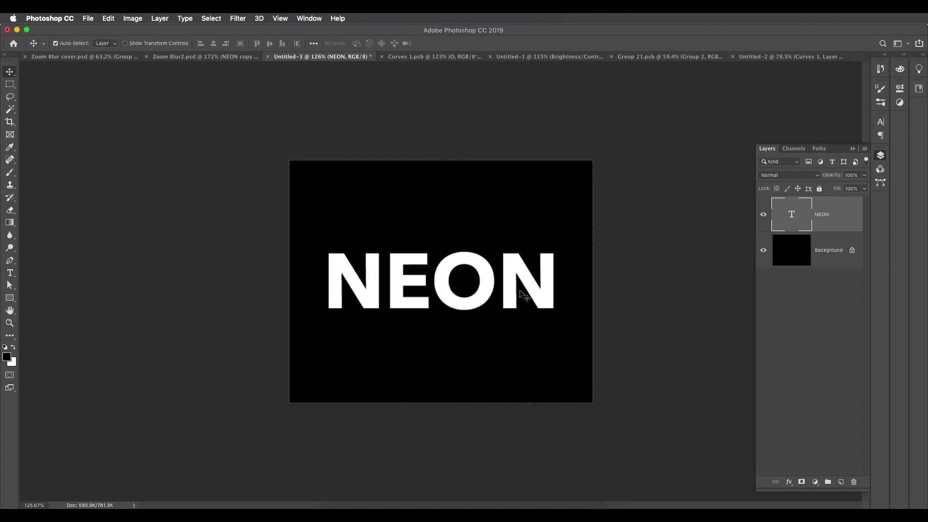
- Set the NEON text layer's fill opacity to 0%
scroll(491, 299, "up", 3)
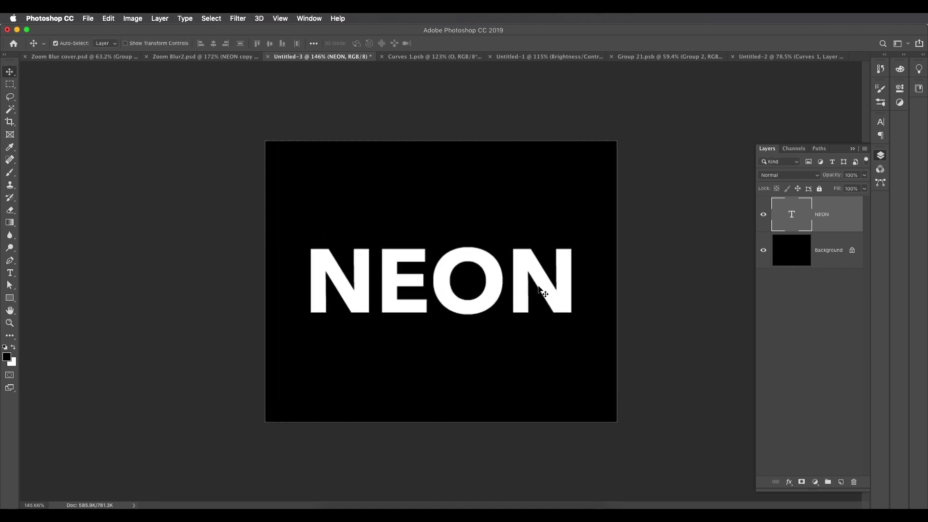
left_click(864, 188)
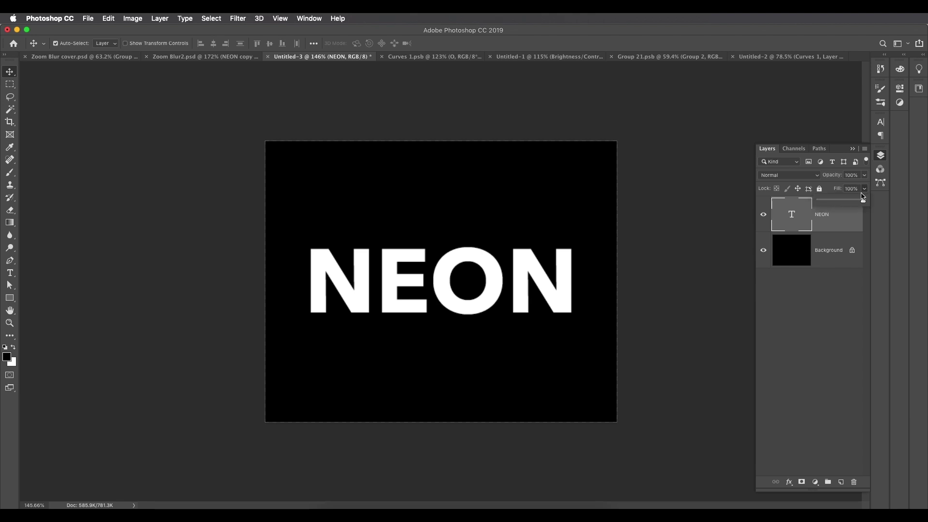
type("0")
key("Return")
- Add a white Stroke layer style to the NEON text layer and set its size to 4 px
double_click(844, 222)
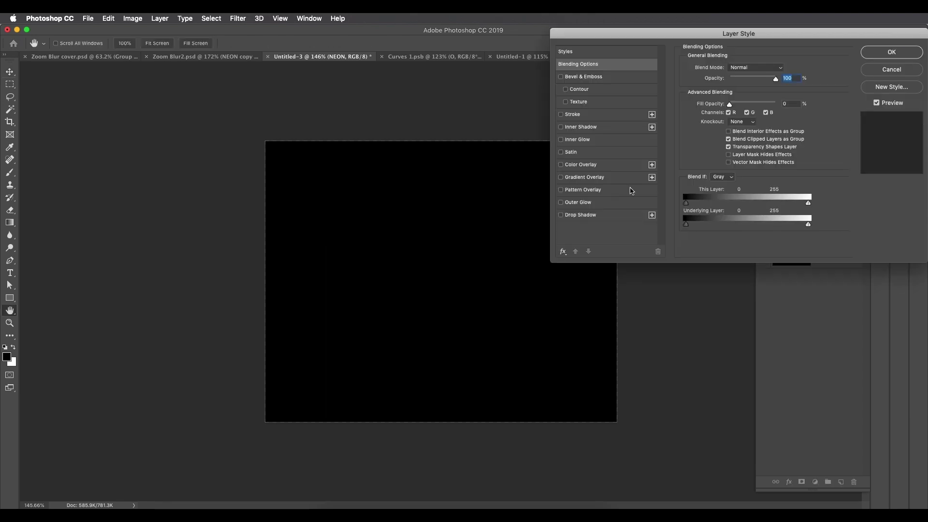
left_click(561, 115)
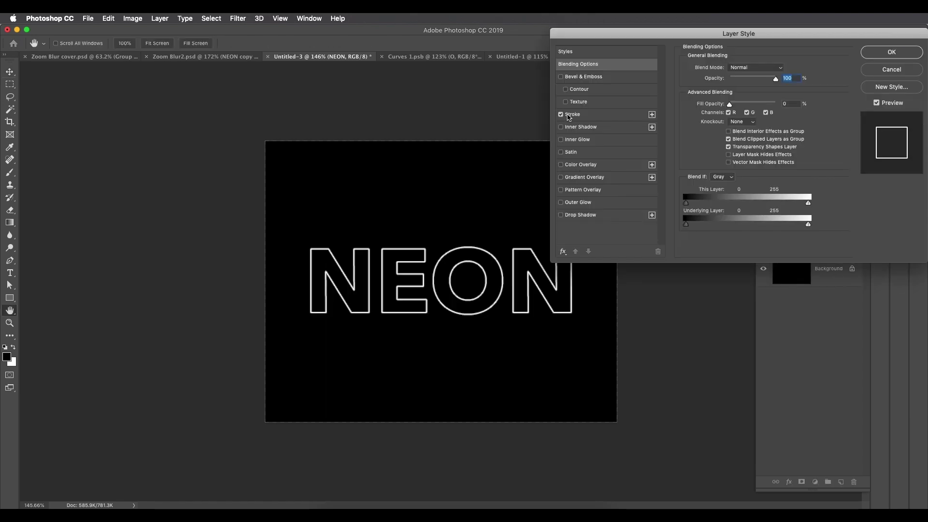
left_click(573, 116)
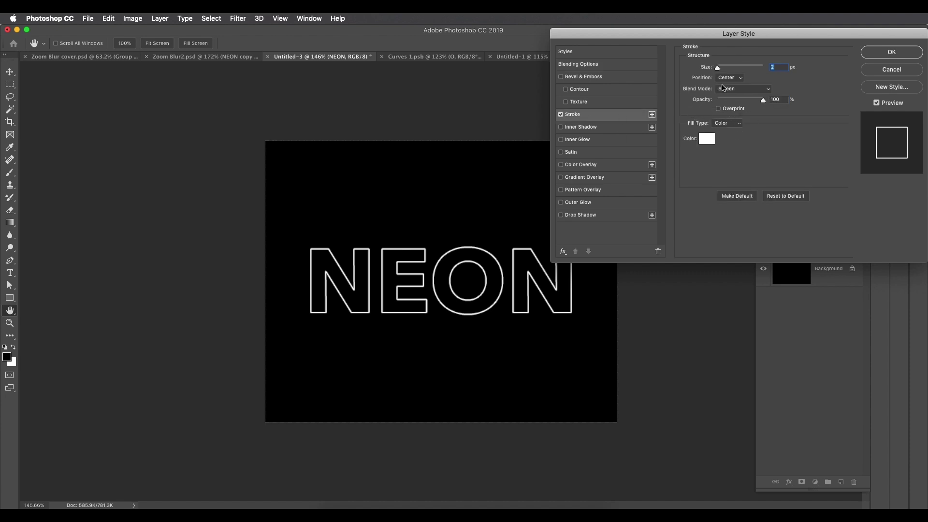
key("Up")
key("Up")
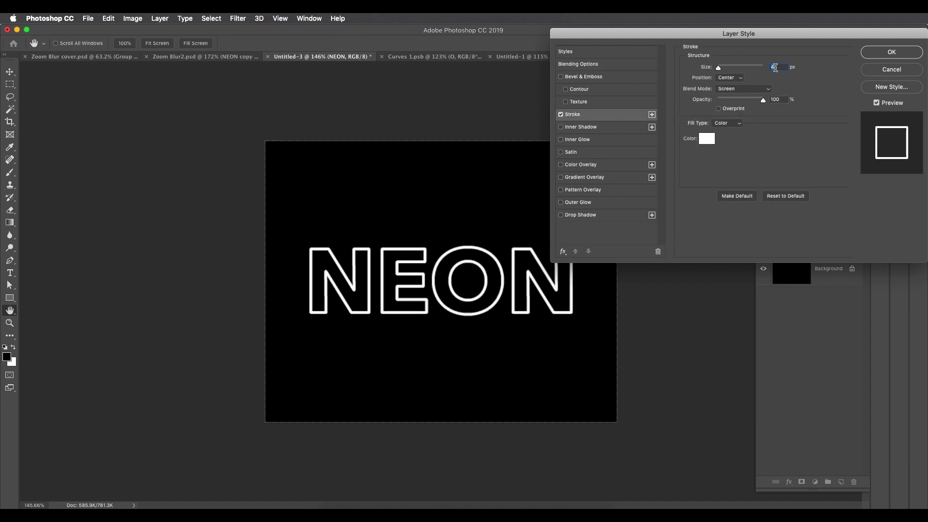
- Try the Inside position for the NEON stroke and return it to Center
left_click(737, 77)
left_click(738, 71)
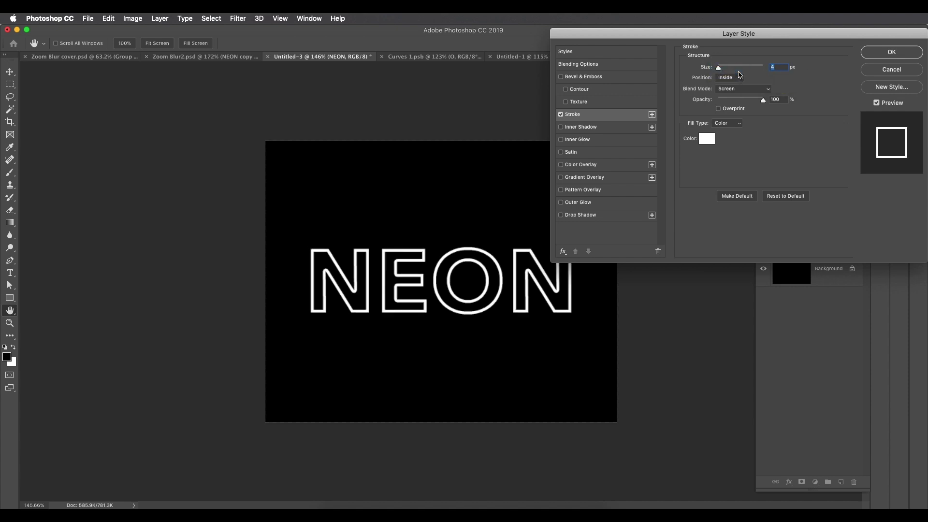
left_click(733, 81)
left_click(728, 84)
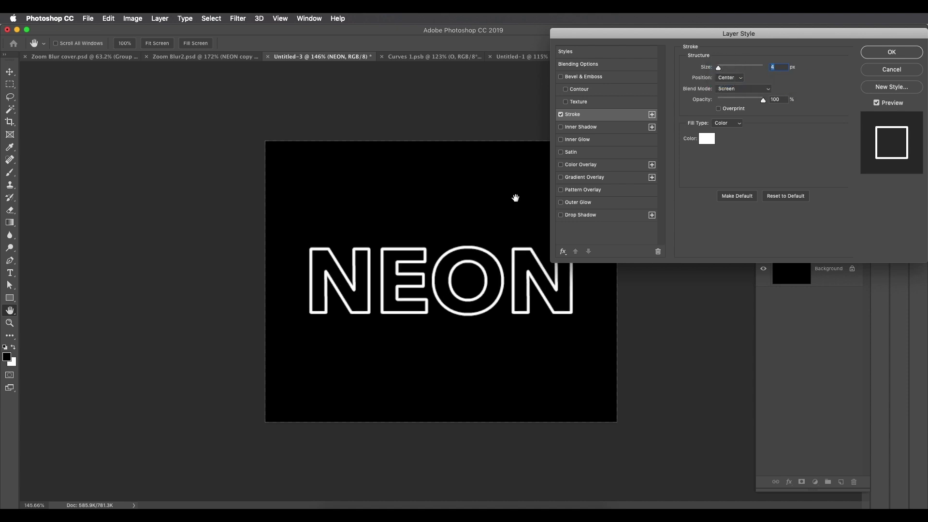
- Change the NEON stroke's fill type to Gradient with the Linear style
double_click(778, 68)
left_click(731, 124)
left_click(732, 130)
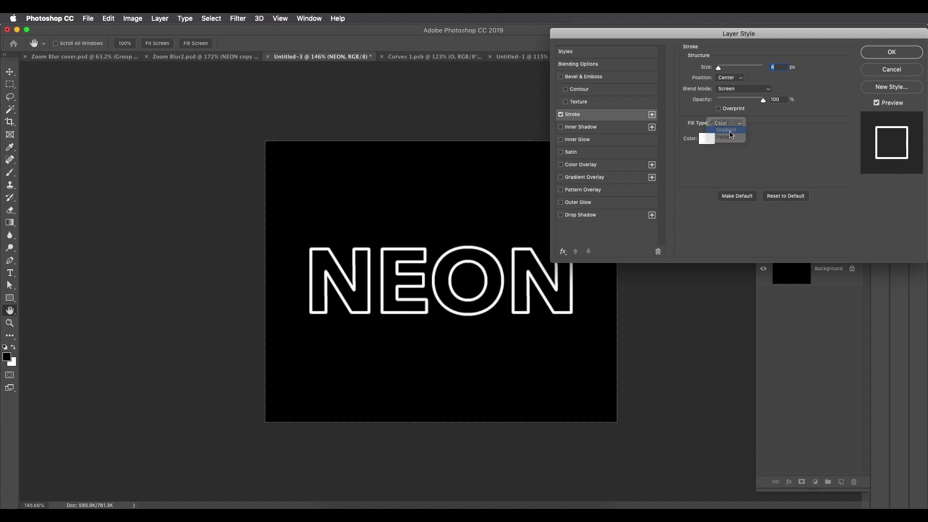
left_click(721, 150)
left_click(728, 143)
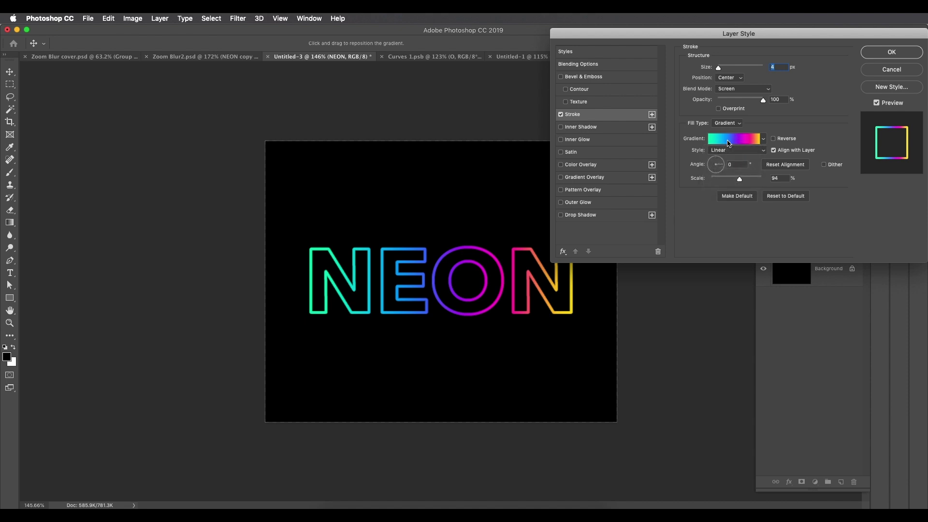
- Try several presets for the stroke gradient and choose the custom green, blue, magenta and yellow gradient
left_click(738, 142)
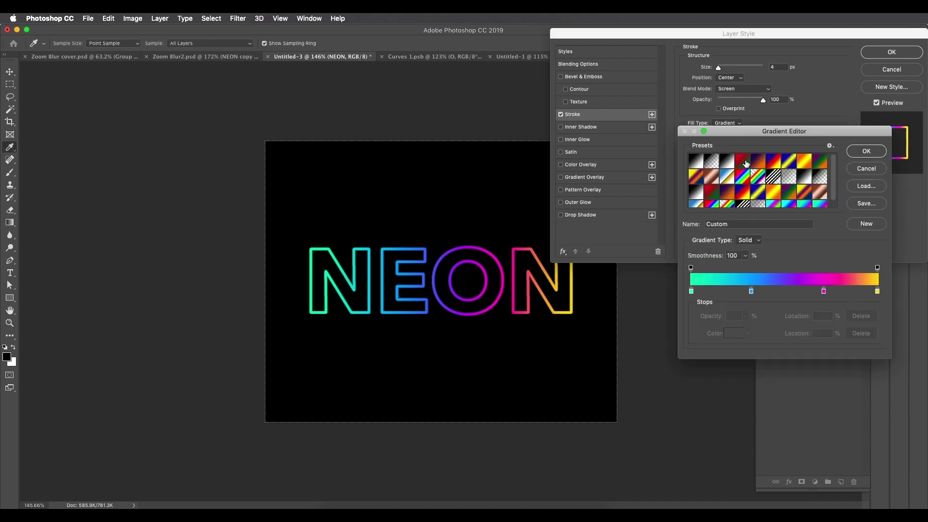
left_click(744, 162)
left_click(758, 163)
left_click(773, 162)
left_click(788, 163)
left_click(804, 162)
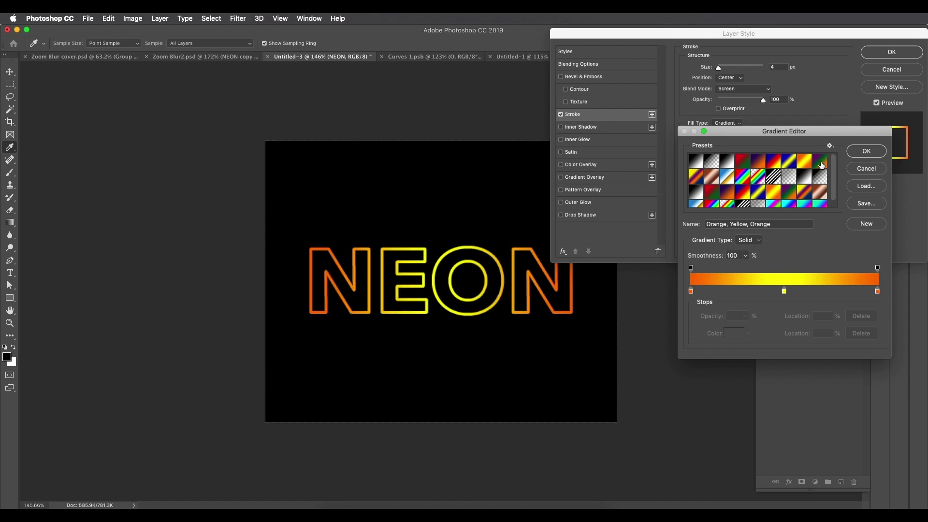
left_click_drag(833, 176, 834, 210)
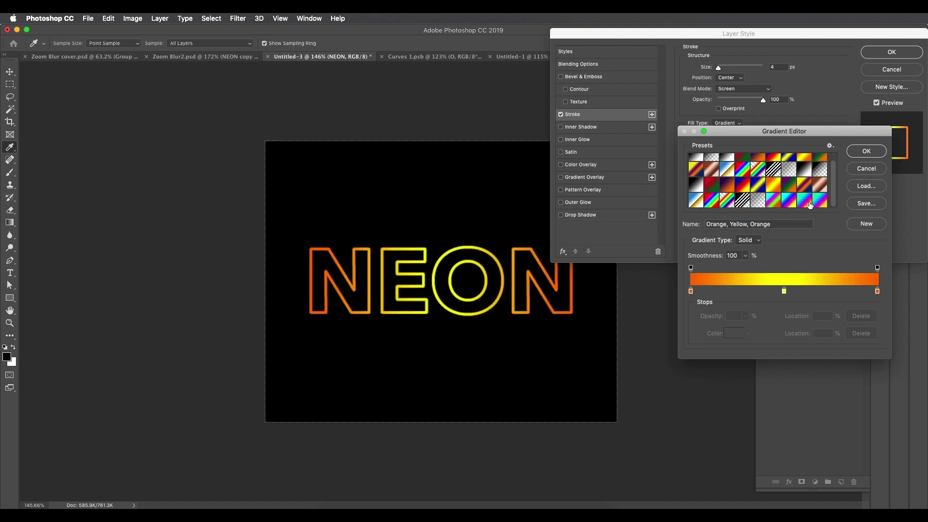
left_click(809, 204)
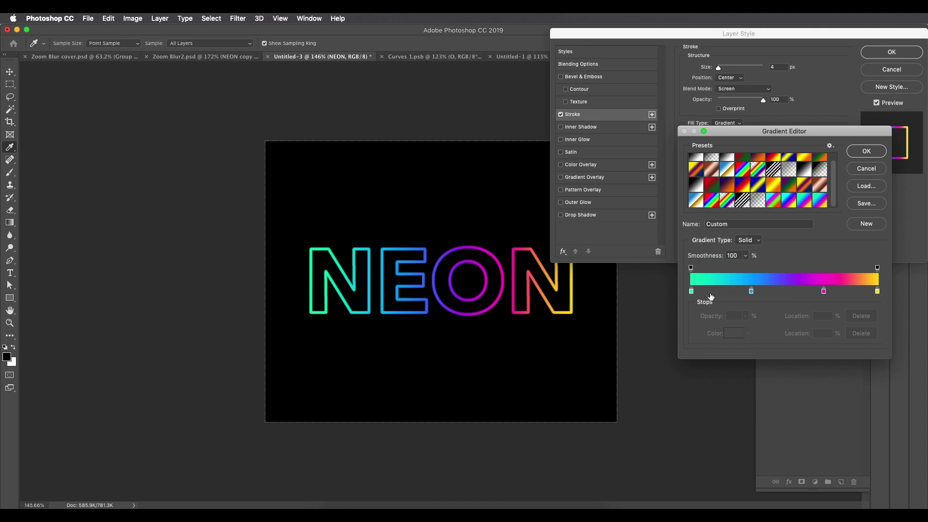
- Review the hex colour value of each of the four stops in the stroke gradient
double_click(692, 291)
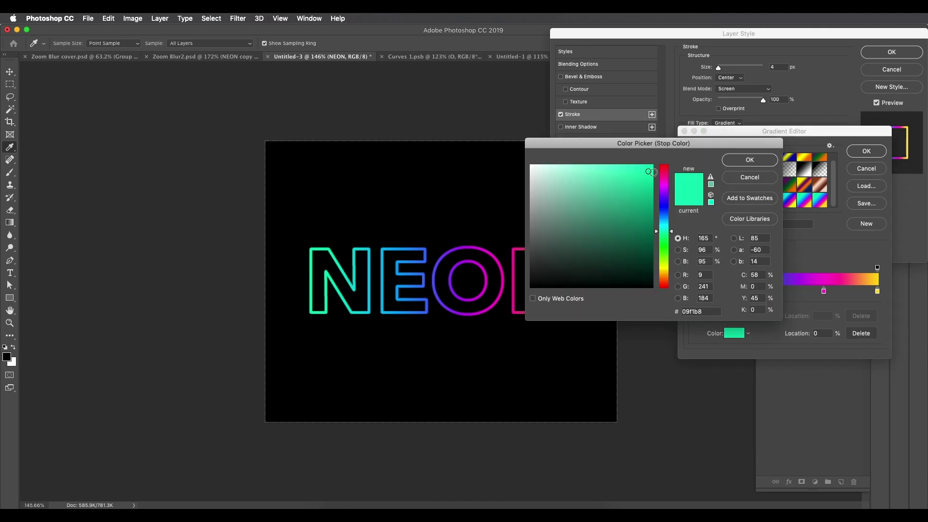
left_click_drag(705, 311, 668, 308)
left_click(748, 161)
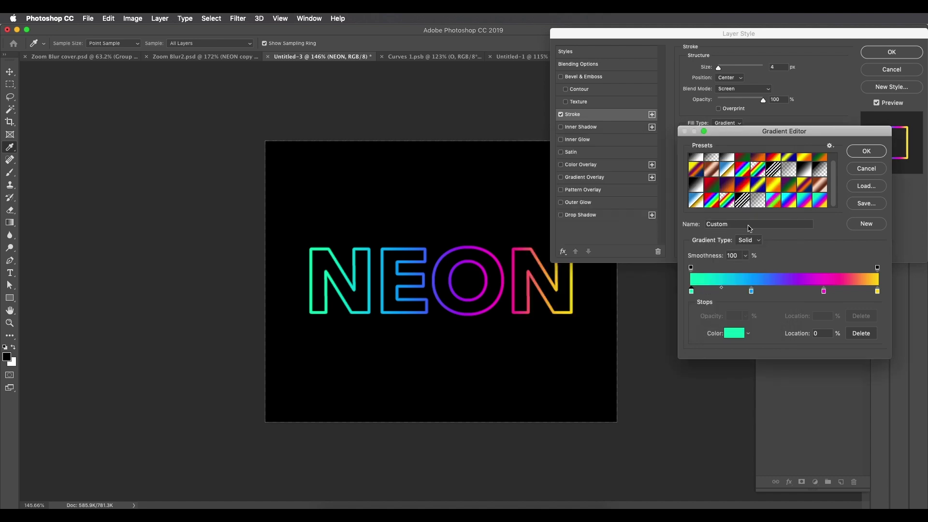
left_click(751, 291)
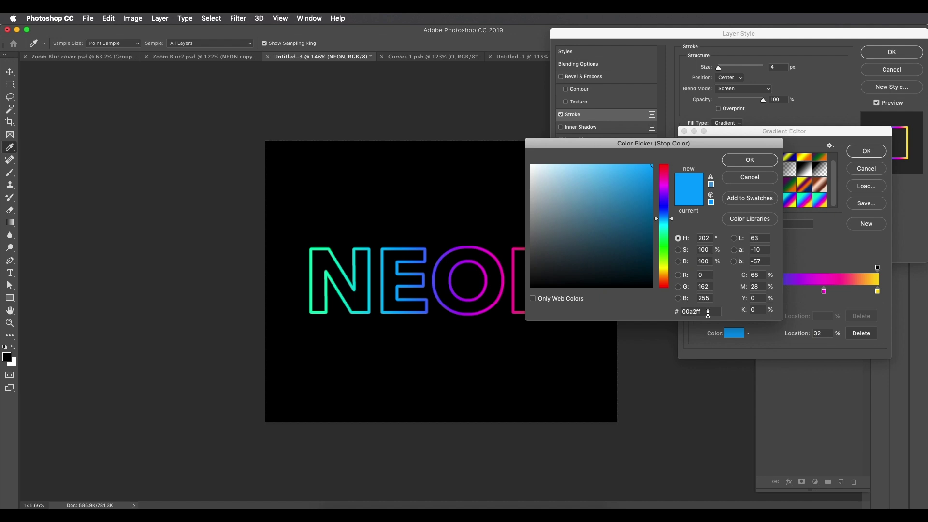
left_click_drag(707, 312, 642, 311)
left_click(750, 161)
double_click(823, 293)
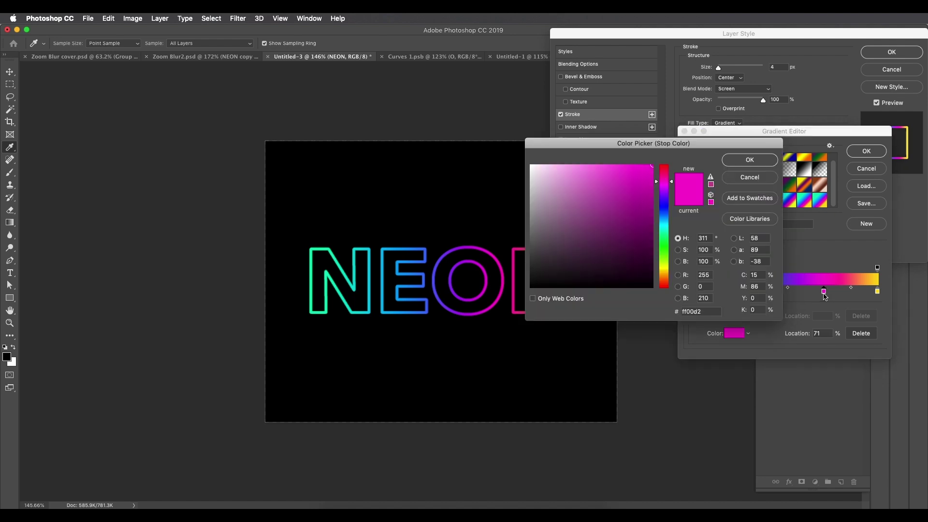
left_click_drag(706, 311, 550, 317)
left_click(757, 161)
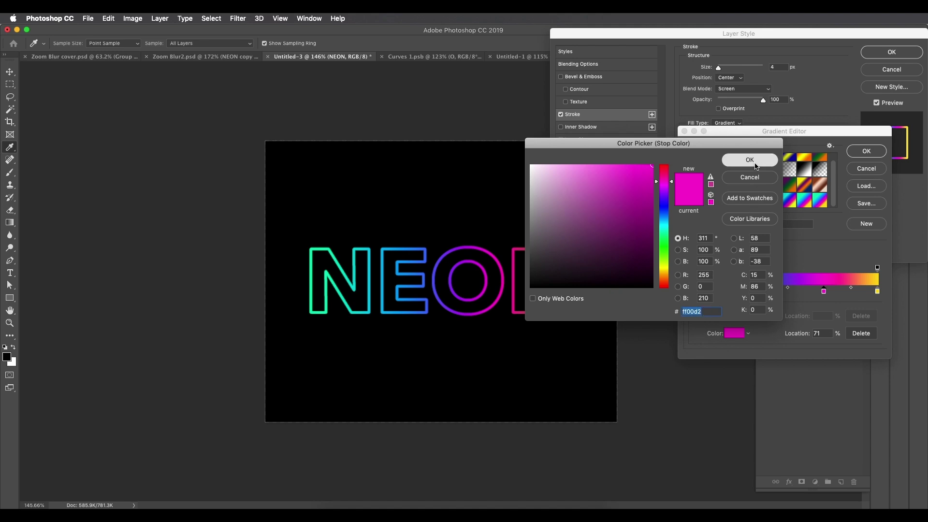
double_click(877, 292)
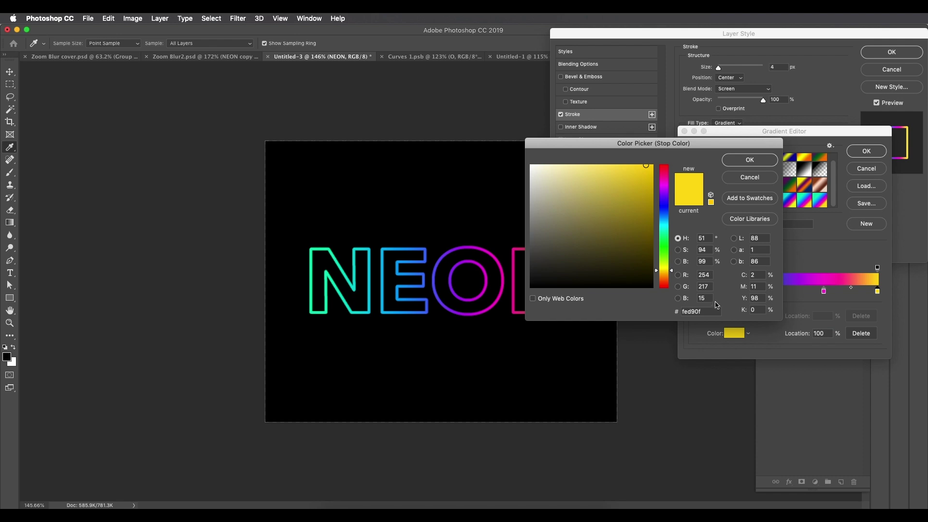
left_click_drag(717, 311, 647, 309)
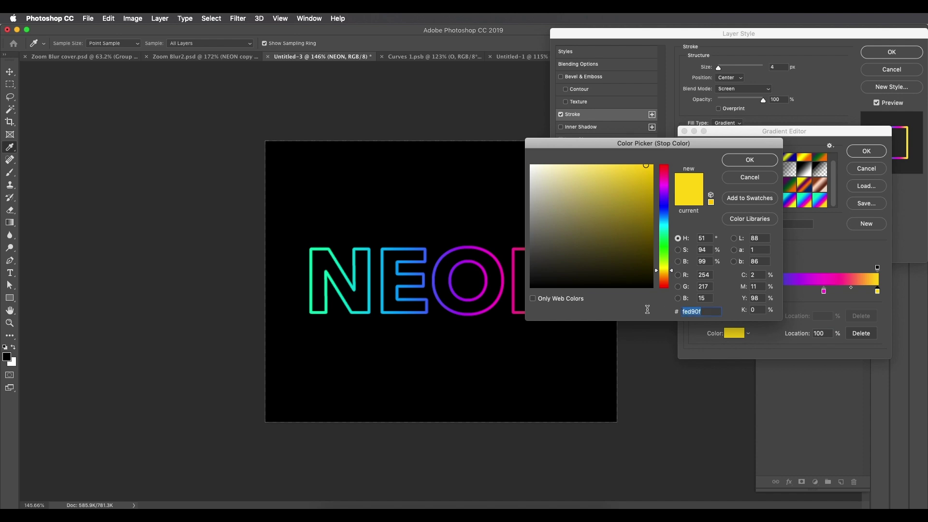
left_click(756, 165)
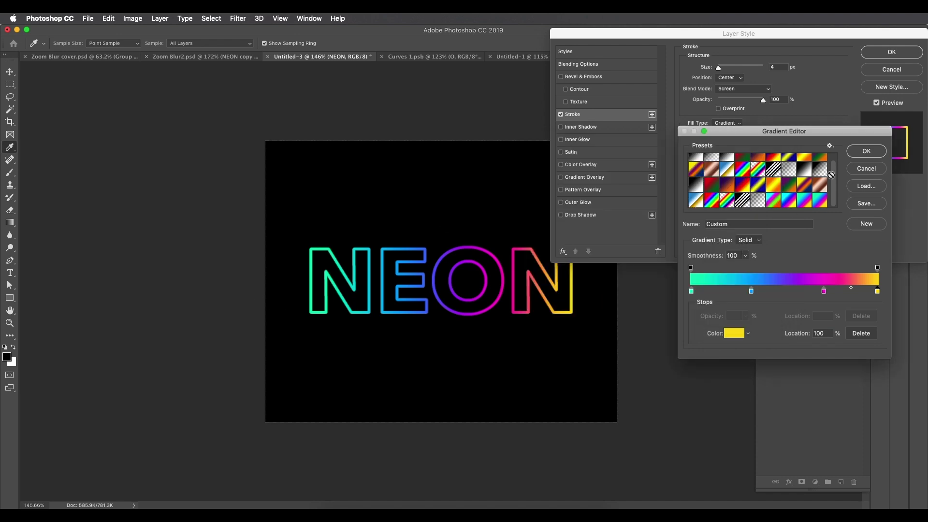
- Apply the gradient stroke style to the NEON text layer and collapse its effects list
left_click(866, 151)
left_click(725, 167)
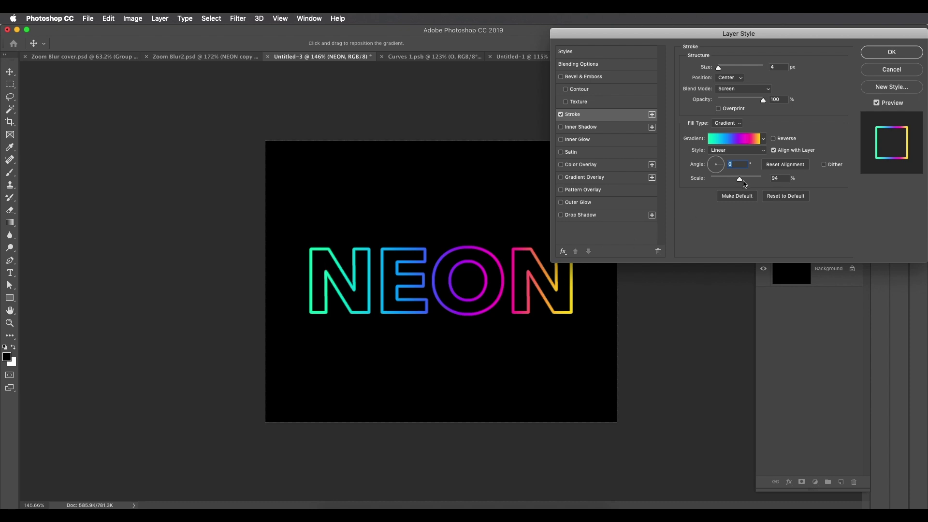
left_click(891, 52)
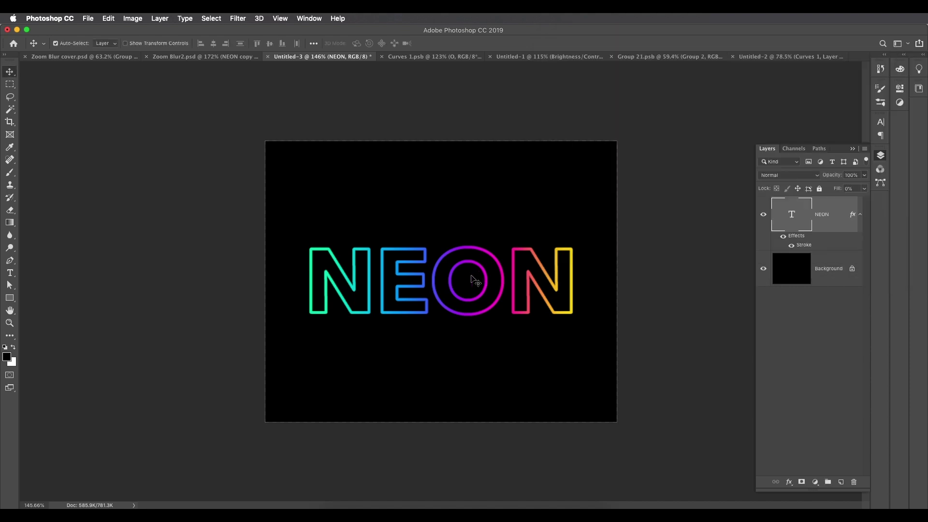
left_click(860, 214)
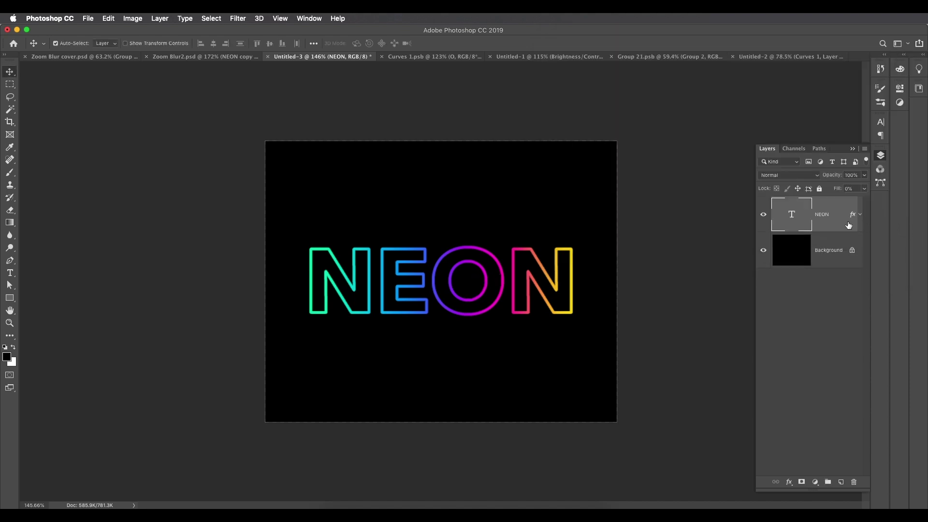
- Duplicate the NEON text layer with the original hidden, and convert the copy to a Smart Object
left_click_drag(822, 225, 841, 482)
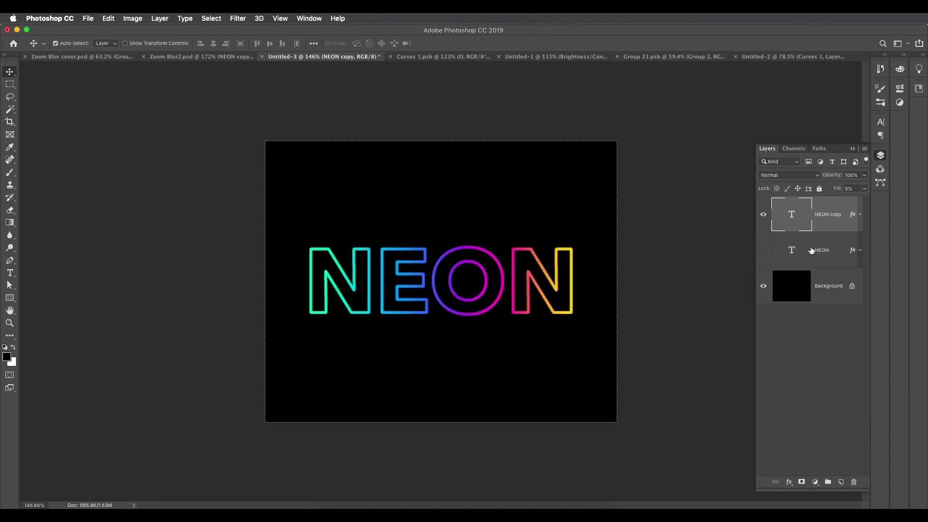
right_click(834, 220)
right_click(837, 221)
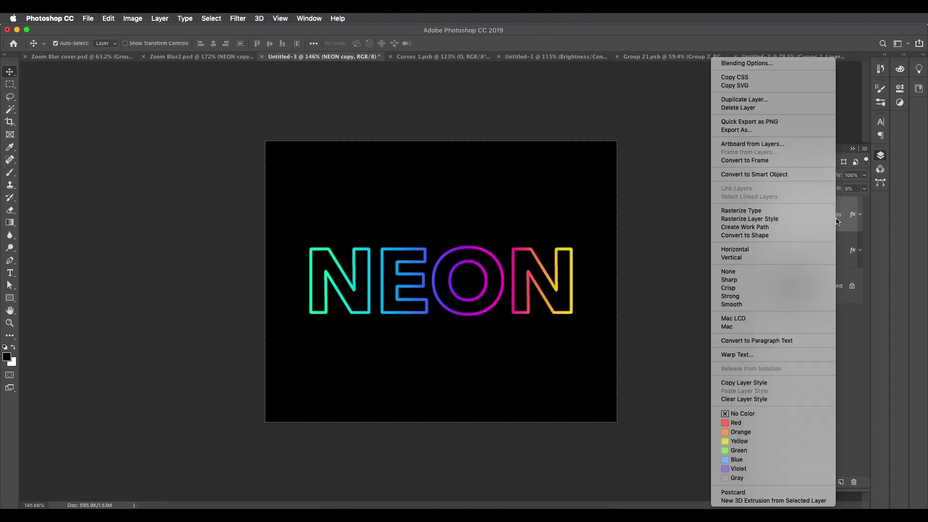
left_click(751, 174)
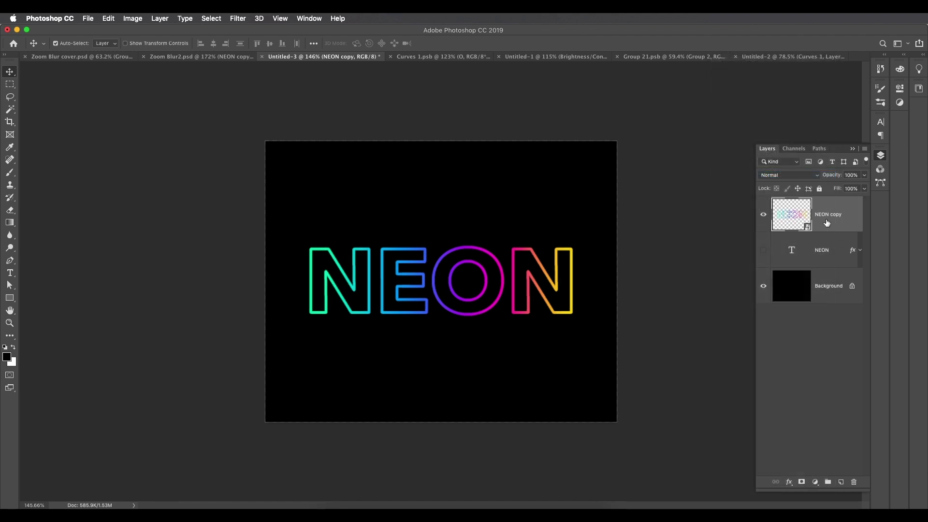
- Apply a Radial Blur smart filter to the NEON copy layer with amount 18, Zoom method and Good quality
left_click(243, 19)
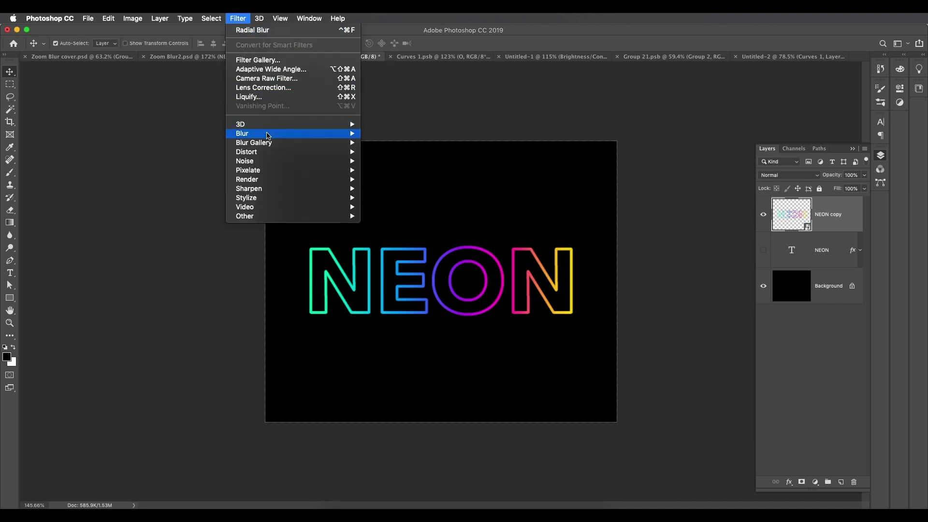
mouse_move(267, 136)
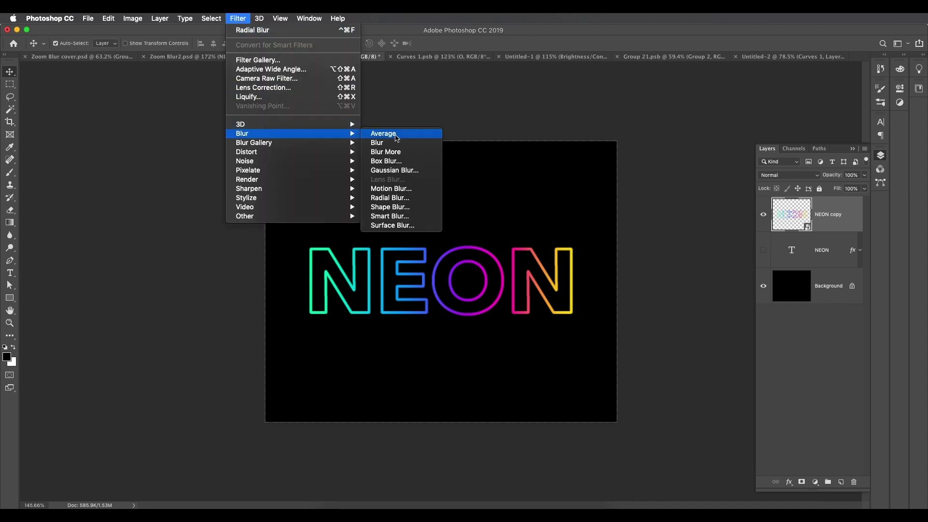
left_click(401, 199)
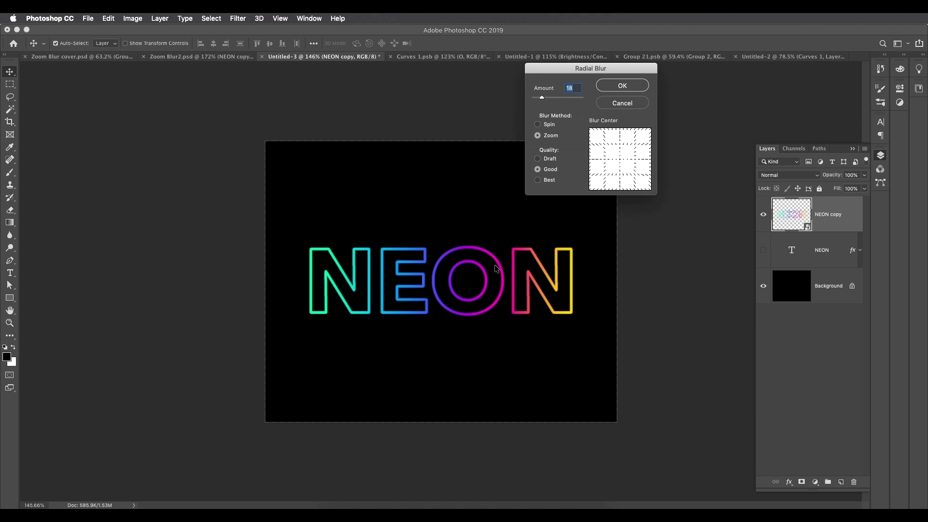
left_click_drag(598, 69, 639, 67)
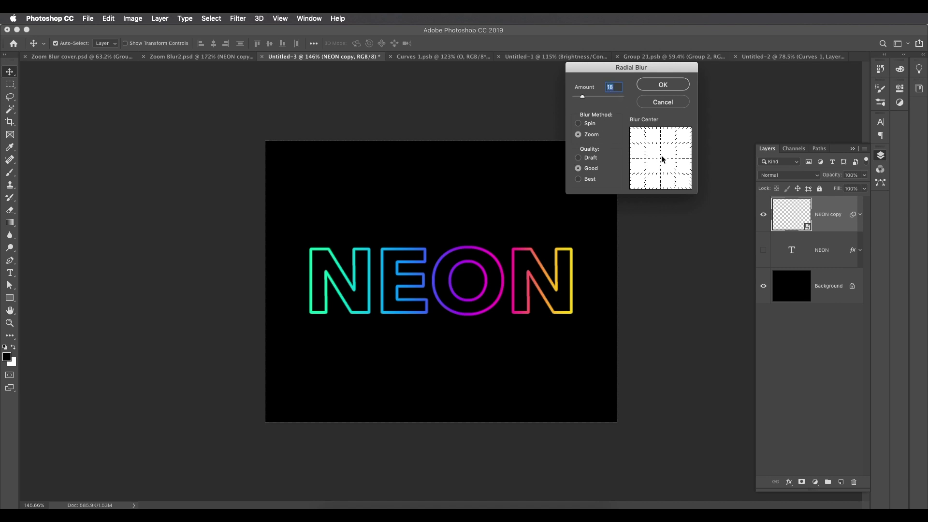
left_click(664, 87)
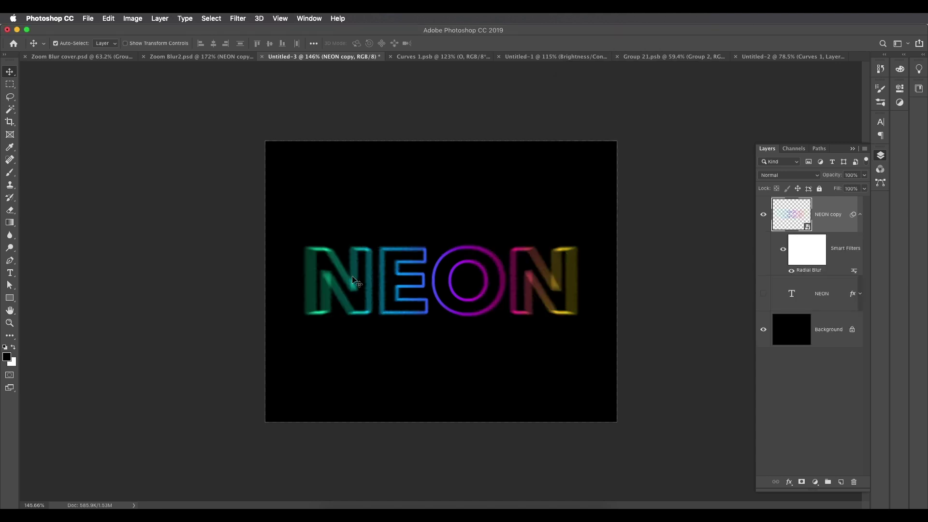
key("super+equal")
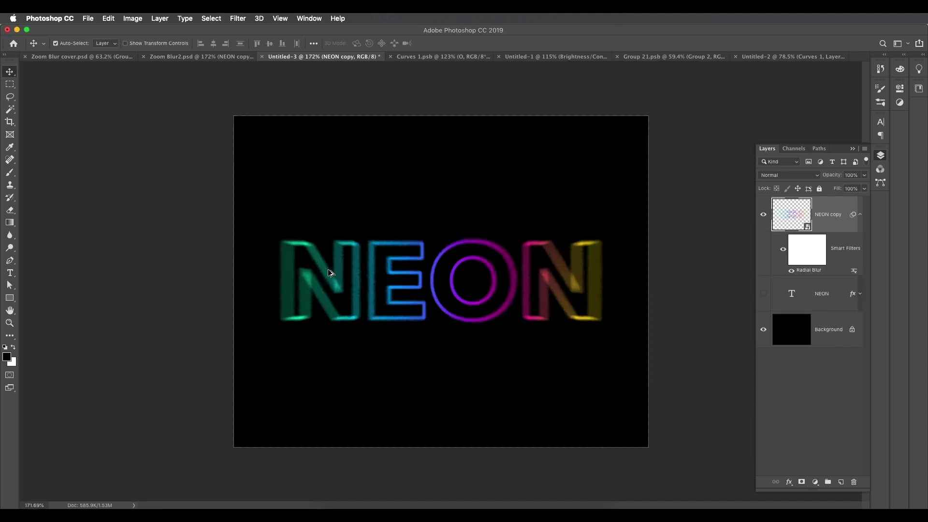
- Duplicate the blurred NEON copy layer and set the duplicate's Radial Blur amount to 45
left_click(859, 215)
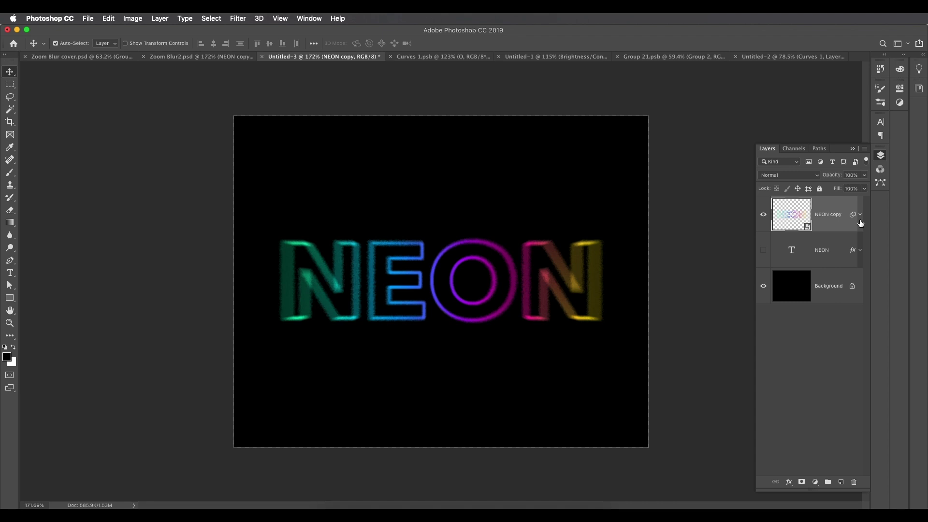
left_click(860, 214)
left_click_drag(838, 224, 843, 481)
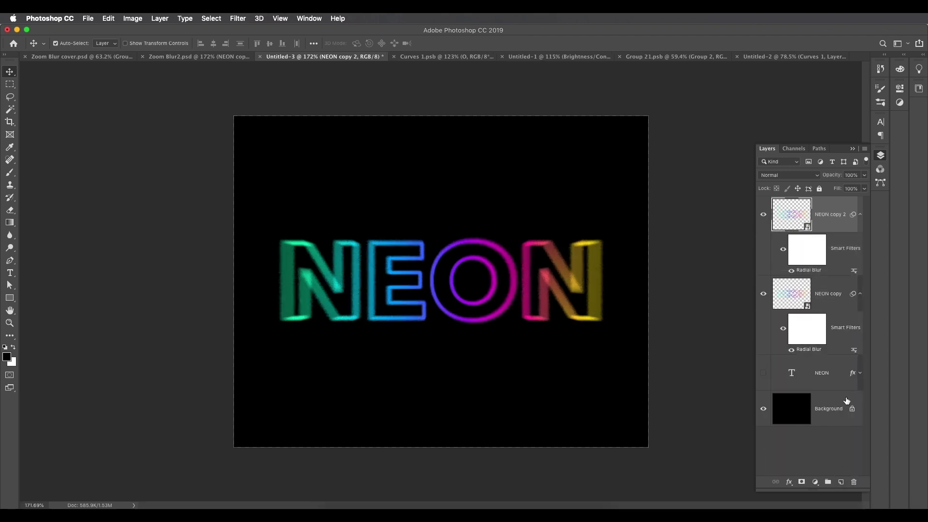
double_click(810, 270)
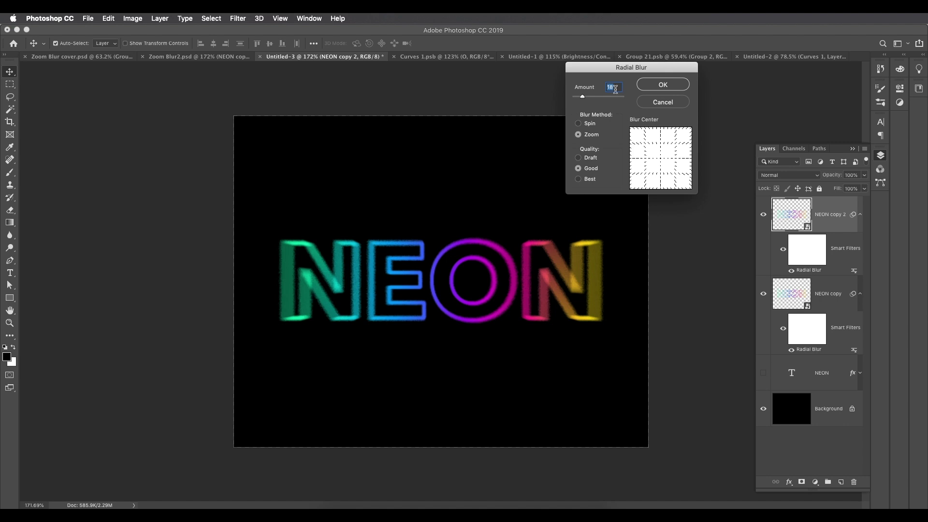
type("30")
left_click(663, 84)
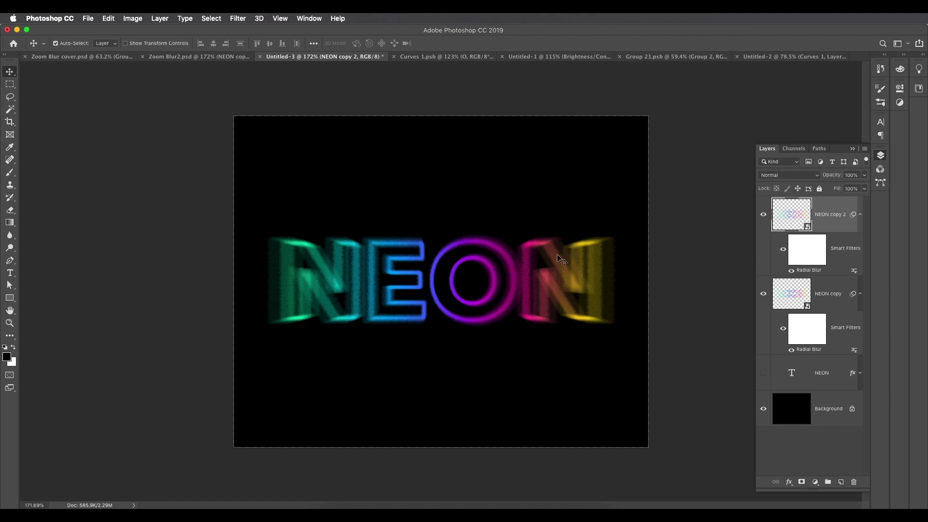
- Duplicate the NEON copy 2 layer and set the new copy's Radial Blur amount to 65
left_click_drag(842, 225, 841, 482)
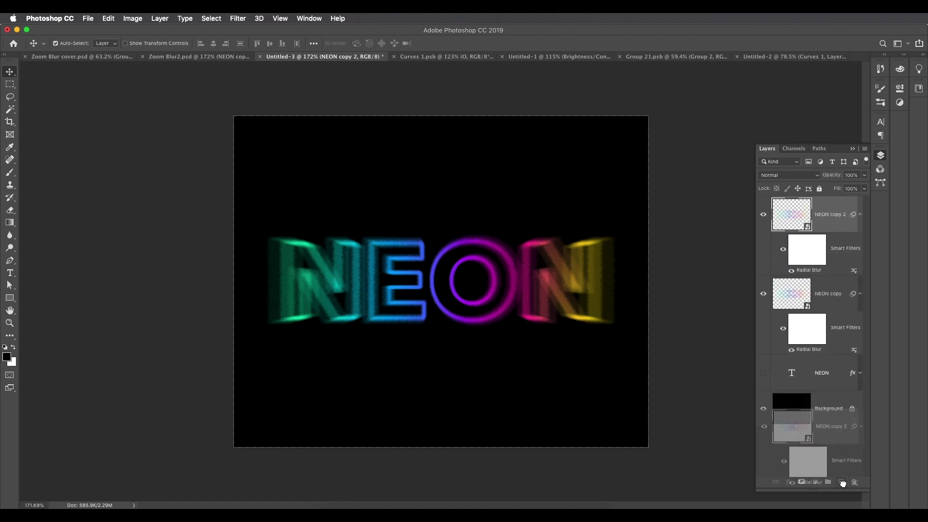
double_click(815, 271)
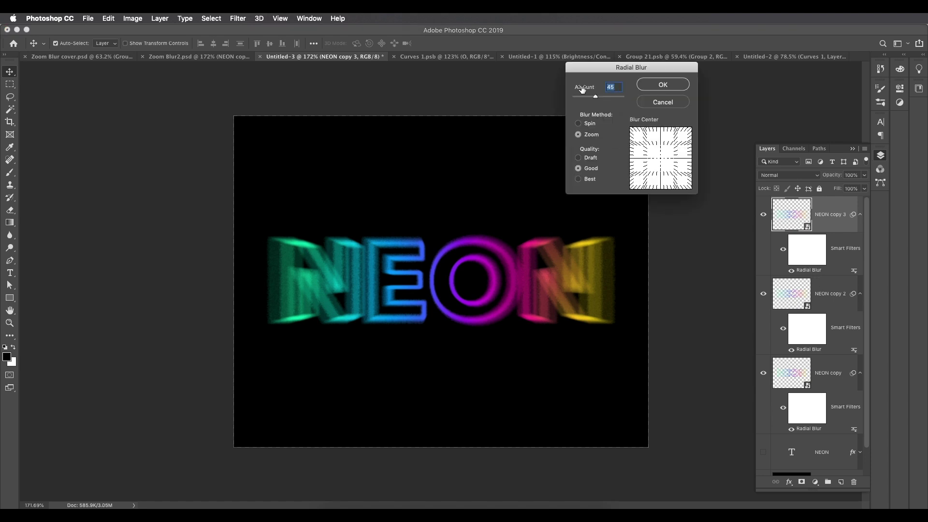
type("65")
left_click(659, 89)
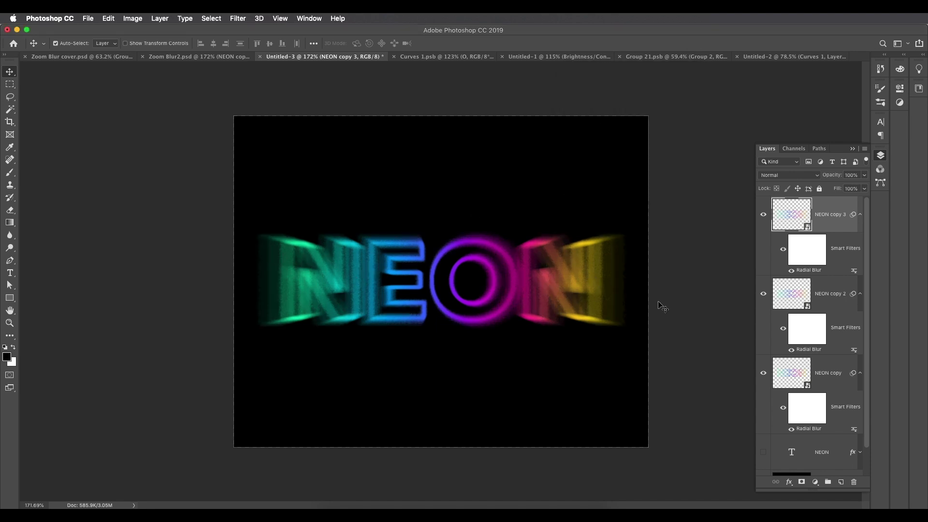
- Collapse the Smart Filters lists of the three blurred NEON copy layers
left_click(859, 214)
left_click(860, 249)
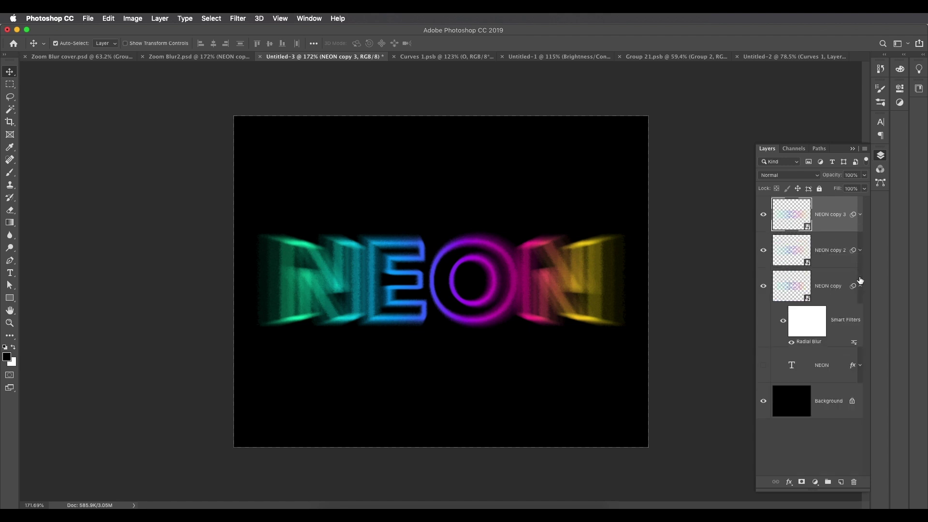
left_click(860, 286)
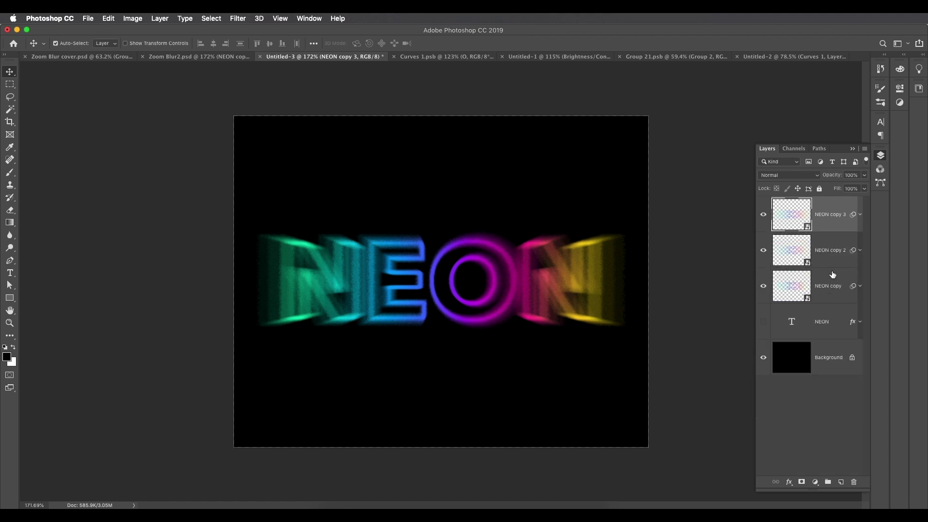
- Duplicate the three blurred NEON copy layers together and set the duplicates' blend mode to Linear Dodge (Add)
left_click(832, 289, "shift")
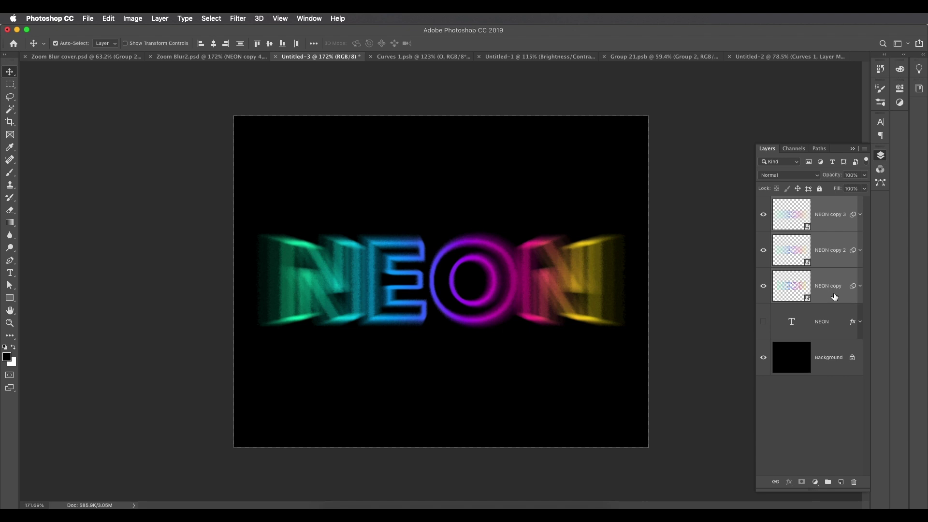
left_click_drag(834, 296, 841, 482)
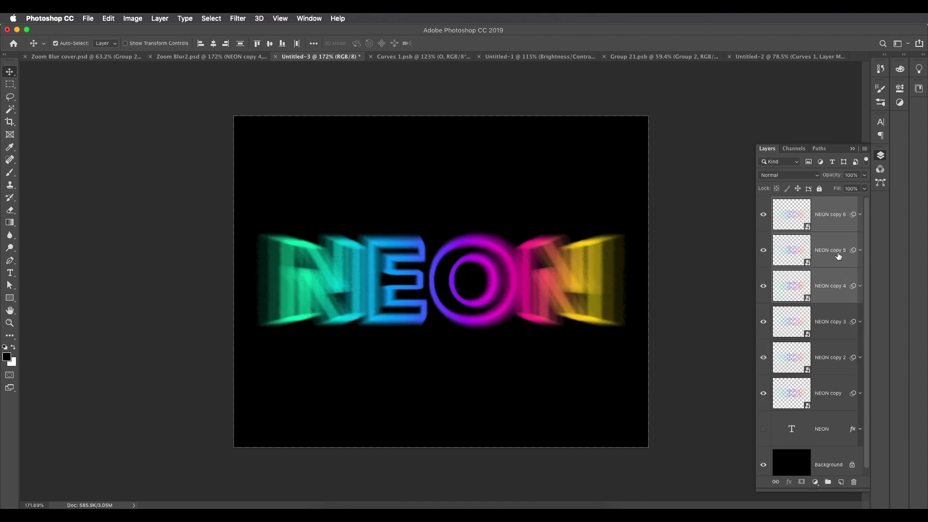
left_click(810, 176)
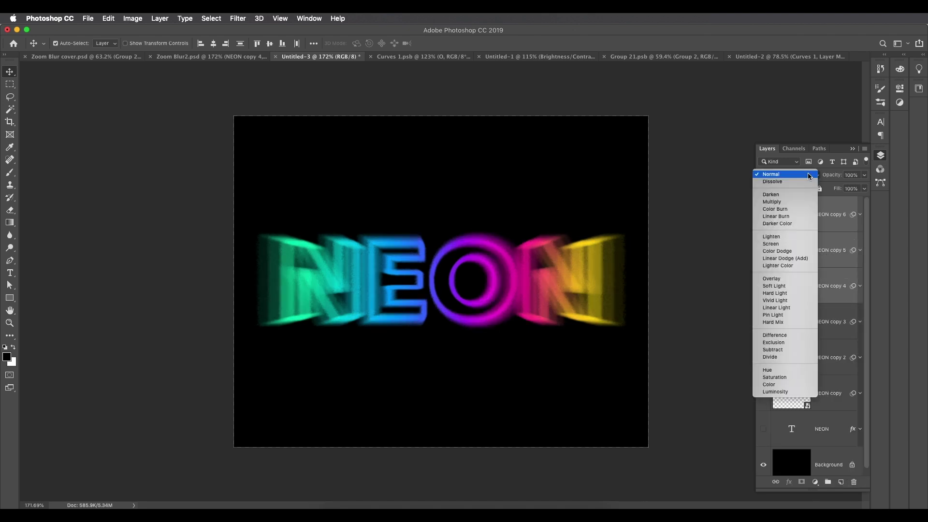
left_click(795, 259)
scroll(476, 283, "down", 10)
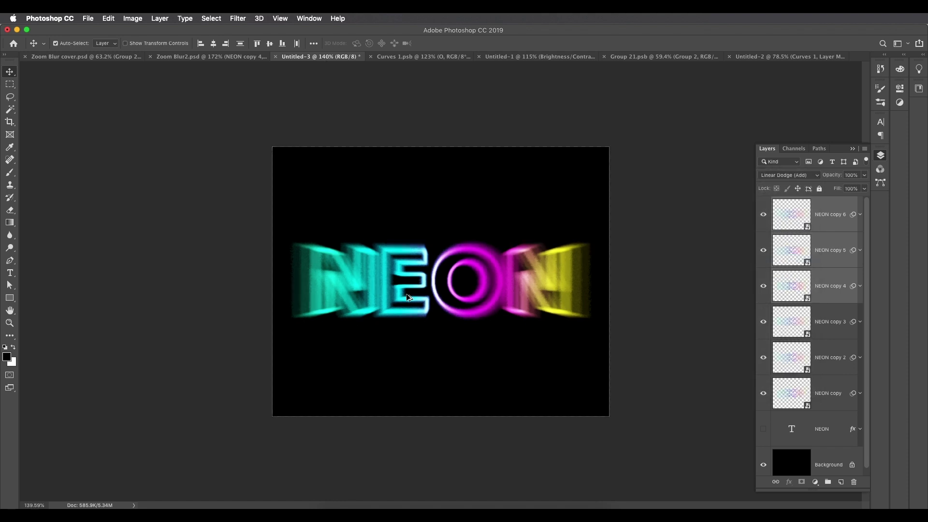
scroll(475, 277, "up", 8)
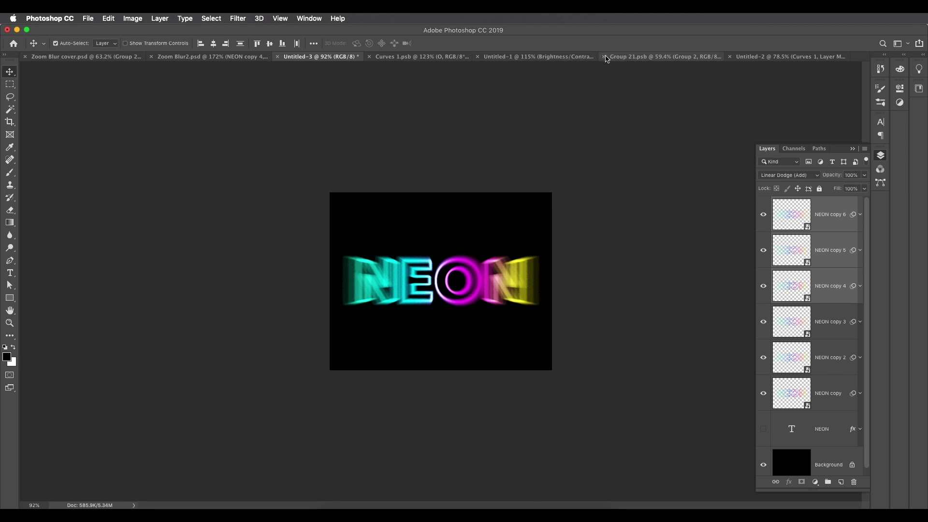
- Compare the layered zoom blur in Untitled-3 with the reference NEON effect in Zoom Blur2.psd
left_click(257, 57)
scroll(463, 277, "down", 10)
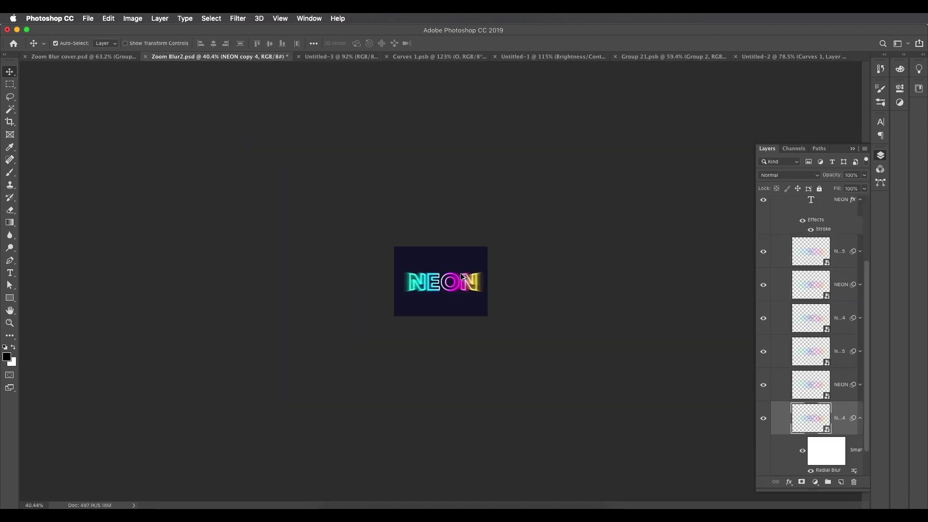
scroll(463, 277, "up", 3)
left_click(332, 57)
scroll(570, 280, "up", 2)
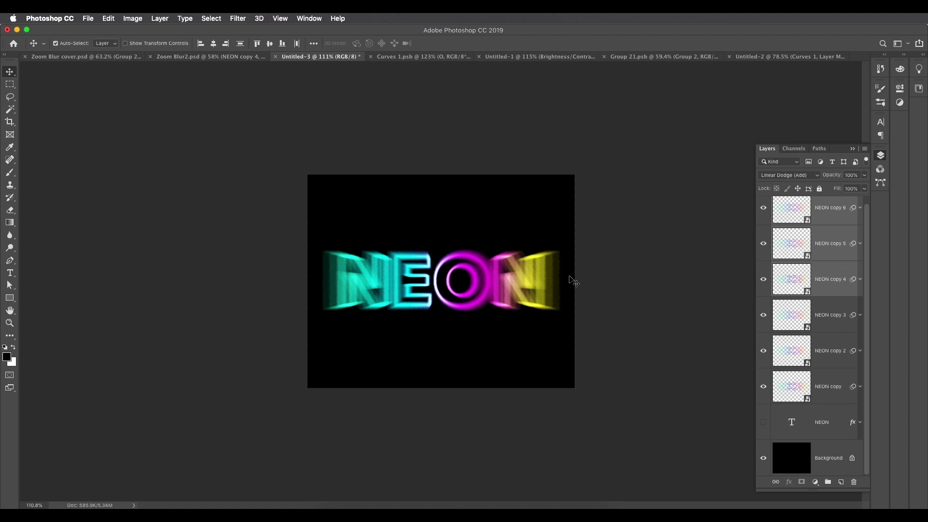
scroll(480, 277, "up", 2)
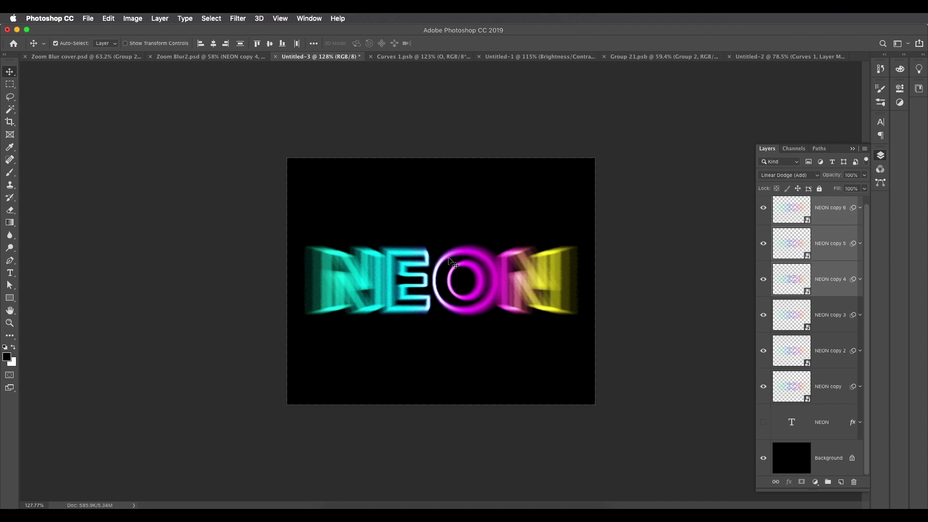
left_click(859, 181)
mouse_move(863, 186)
left_mouse_down()
mouse_move(832, 189)
mouse_move(874, 190)
left_mouse_up()
key("super+minus")
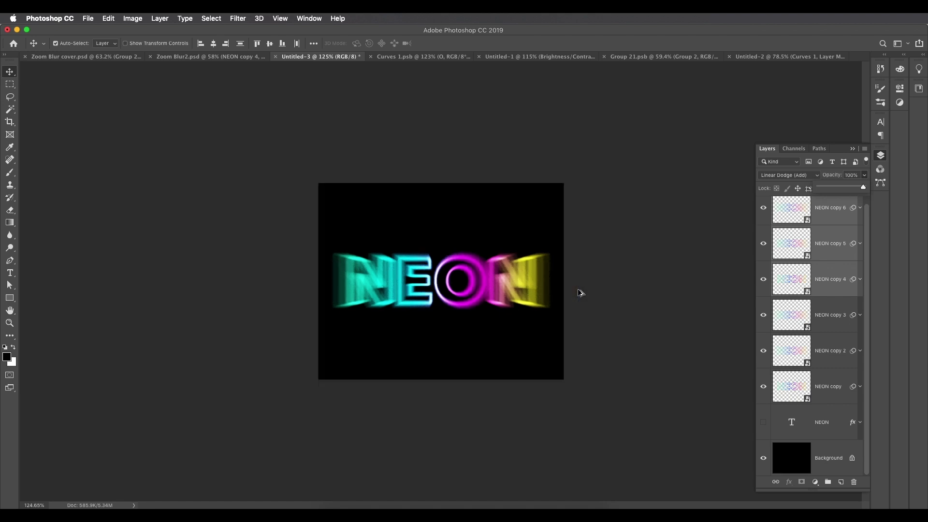
scroll(580, 292, "down", 5)
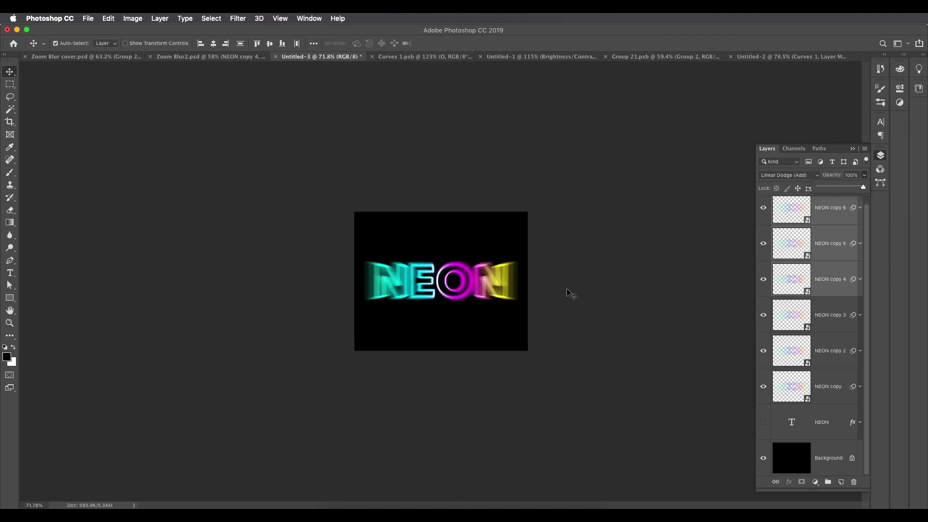
- Examine the crisp letter outlines in Zoom Blur2.psd and return to the Untitled-3 document
left_click(232, 56)
scroll(425, 276, "up", 5)
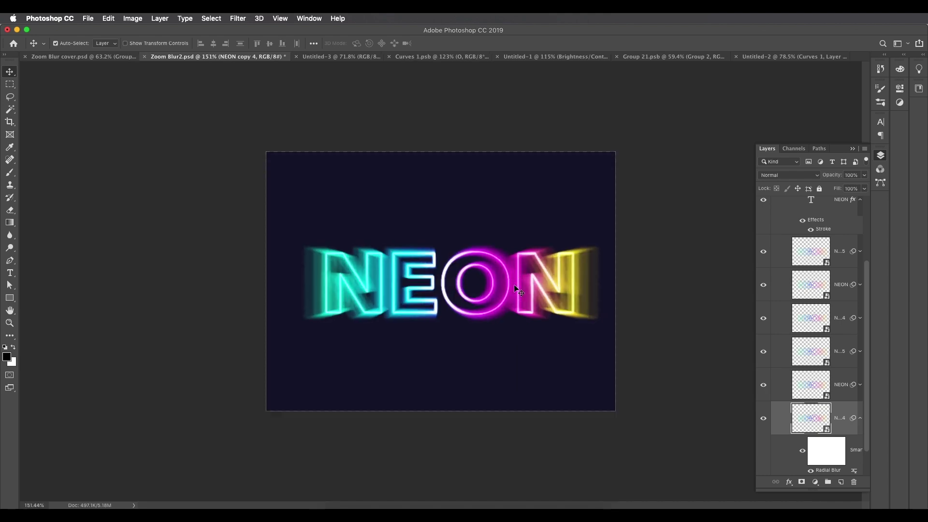
left_click(357, 56)
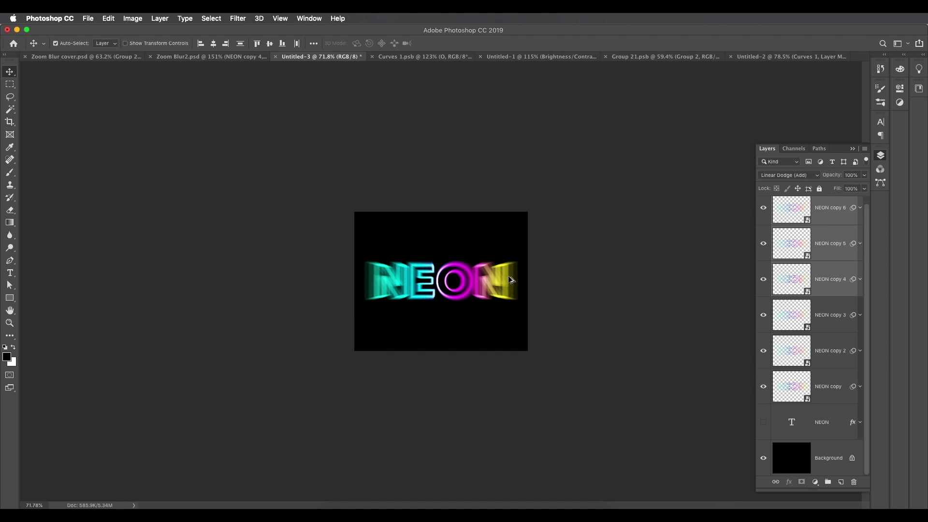
scroll(493, 283, "up", 3)
scroll(493, 283, "up", 1)
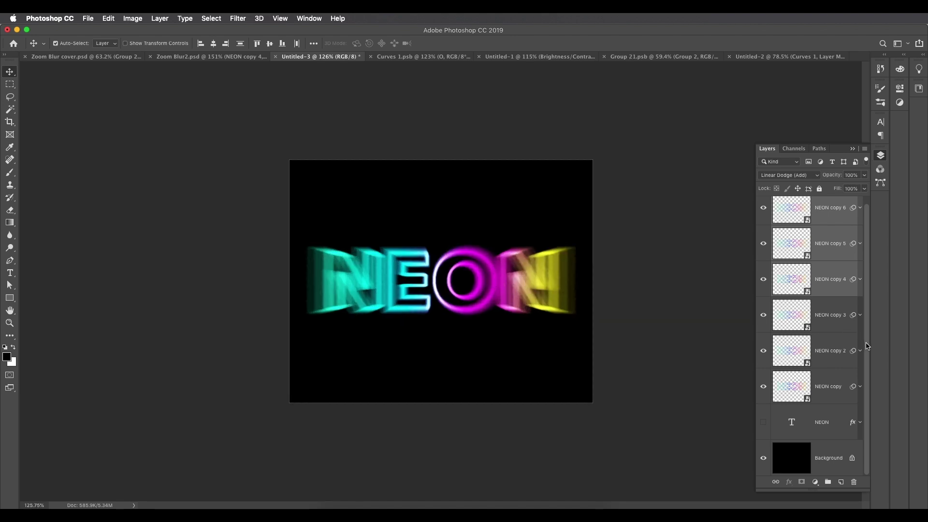
- Show the original NEON text layer and move it above all the blurred copies in the layer stack
left_click(763, 423)
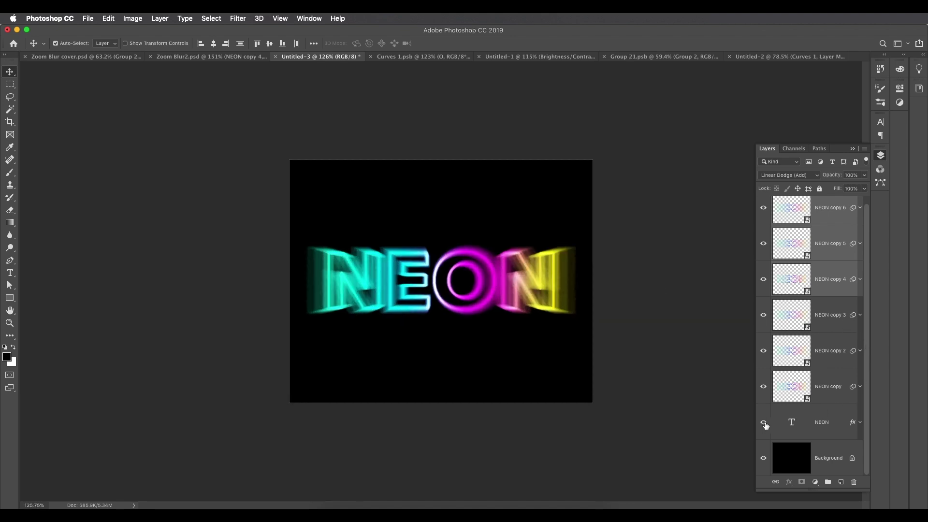
left_click(832, 425)
double_click(832, 425)
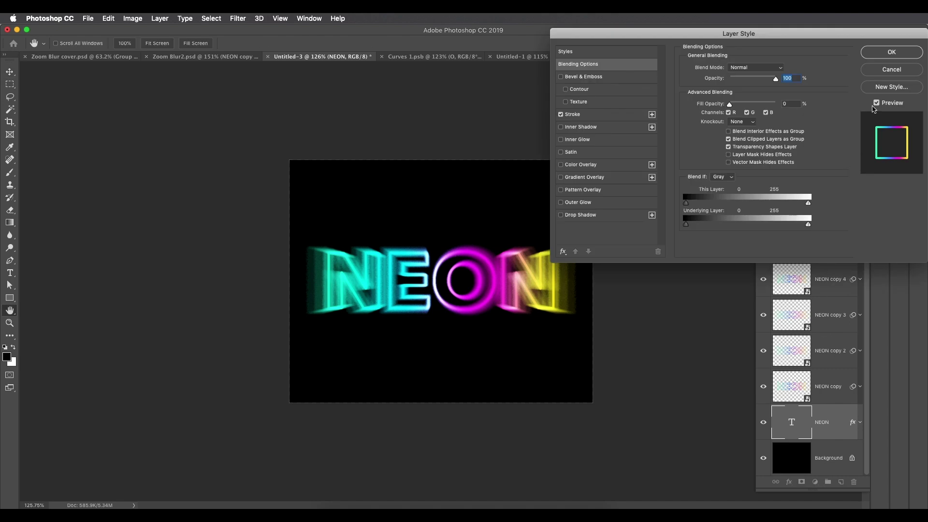
left_click(877, 75)
left_click_drag(833, 420, 832, 209)
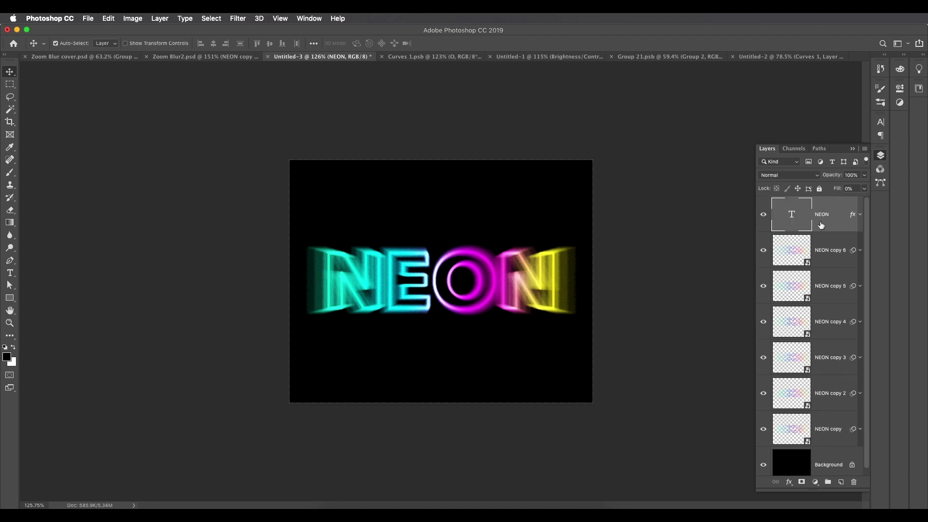
- Change the stroke on the top NEON text layer from a gradient fill to a solid white color
left_click(860, 215)
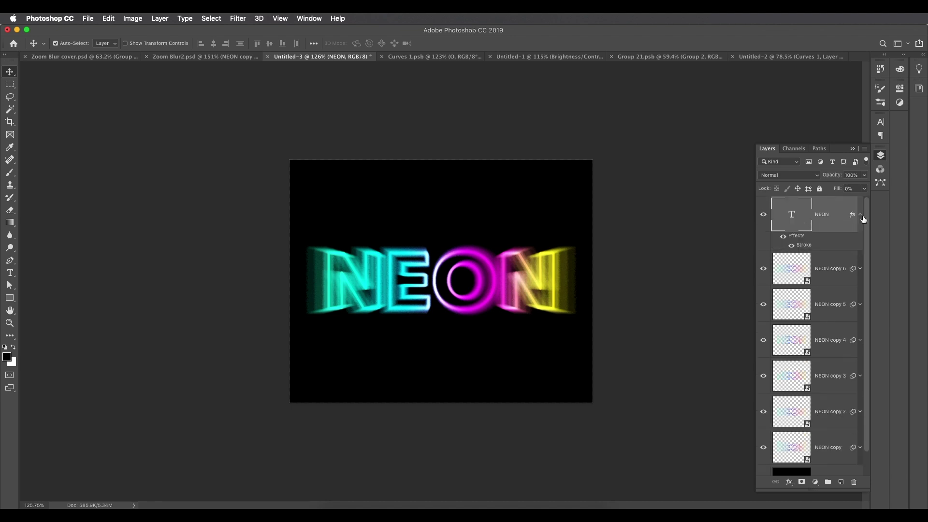
double_click(804, 245)
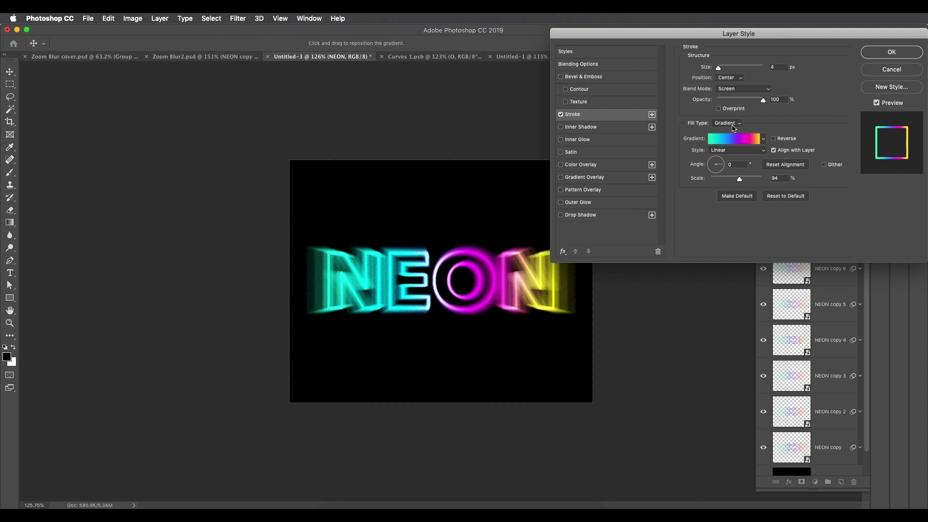
left_click(733, 124)
left_click(724, 116)
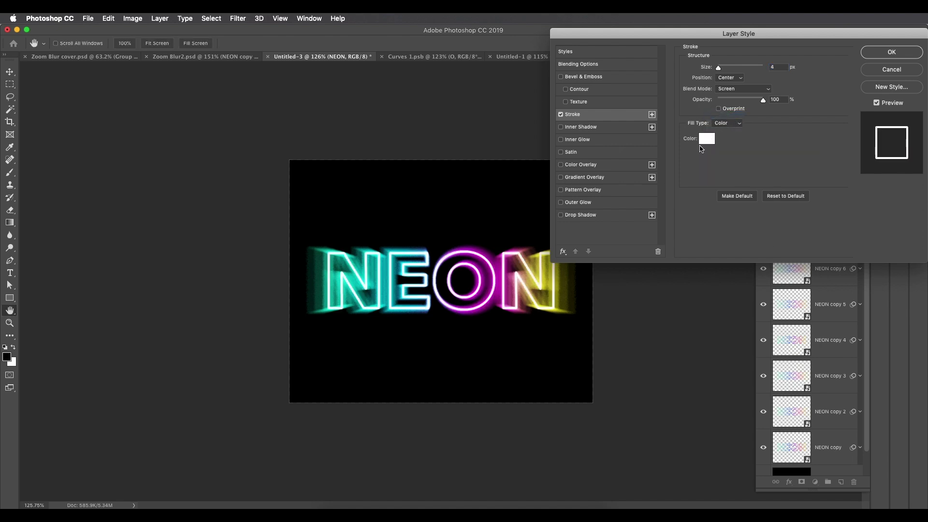
left_click_drag(720, 36, 743, 37)
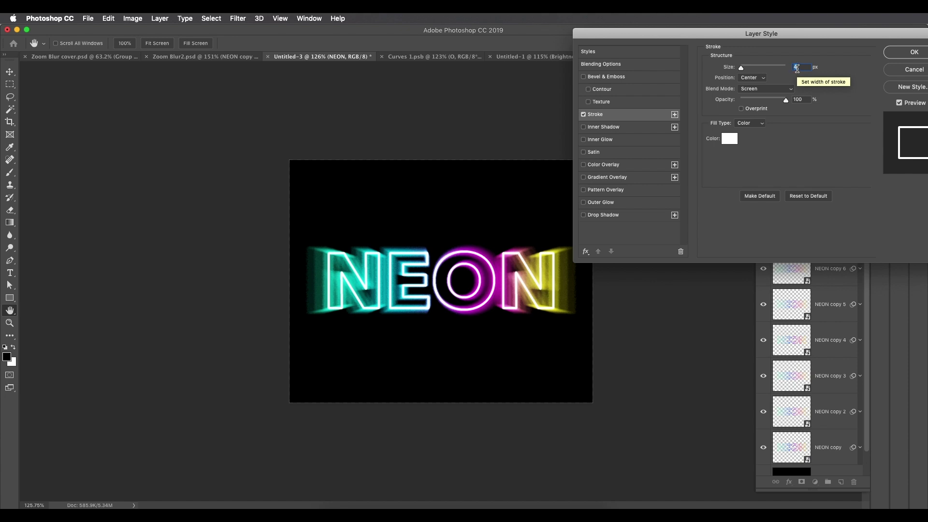
- Set the blend mode of the NEON text layer's white stroke to Overlay and apply the layer style
left_click(757, 92)
left_click(752, 47)
left_click(749, 92)
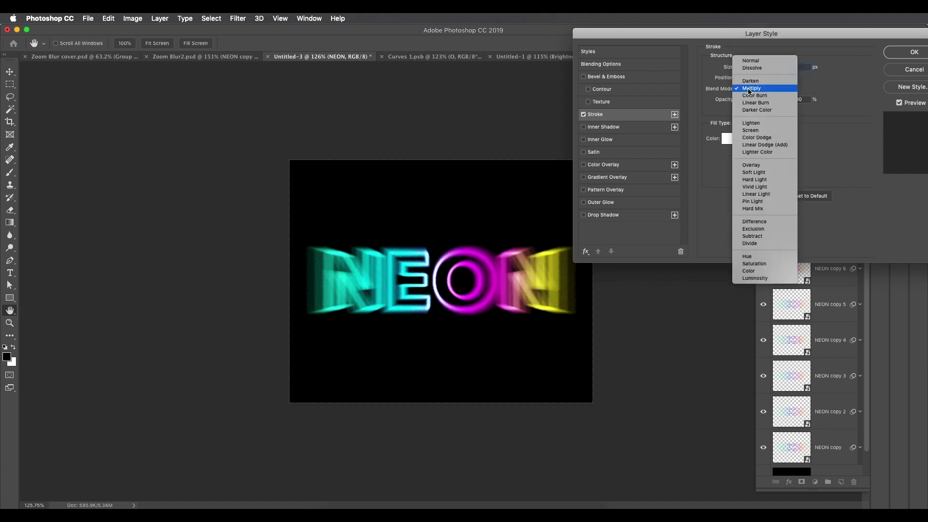
left_click(751, 164)
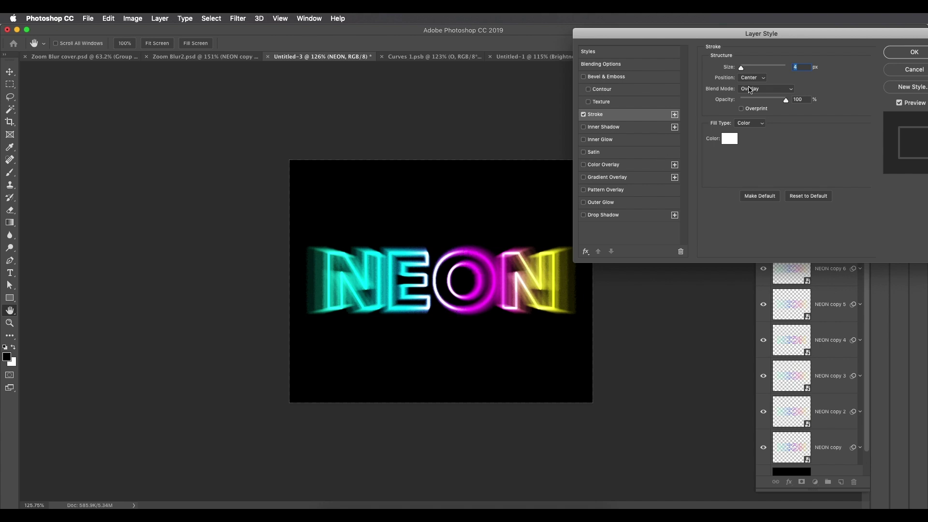
left_click(909, 52)
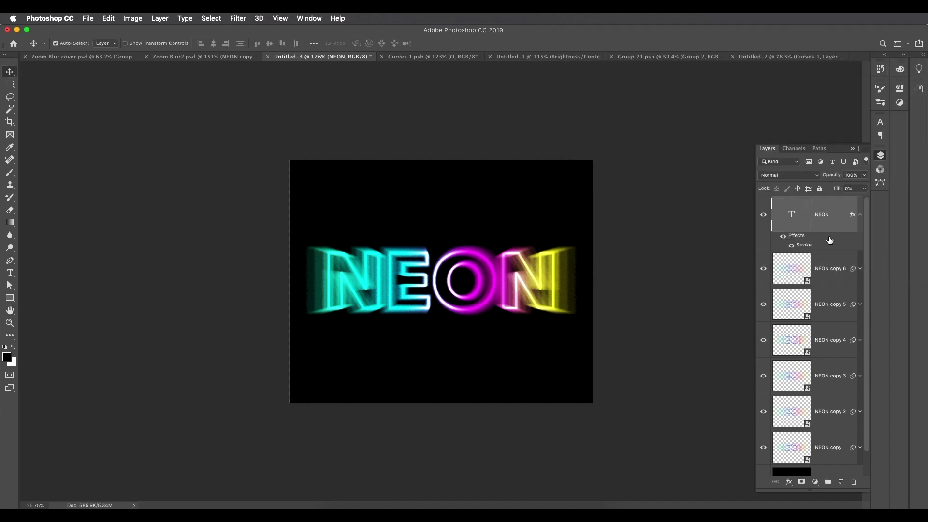
- Duplicate the NEON text layer and reduce the duplicate's stroke size to 2 px
left_click_drag(840, 226, 840, 481)
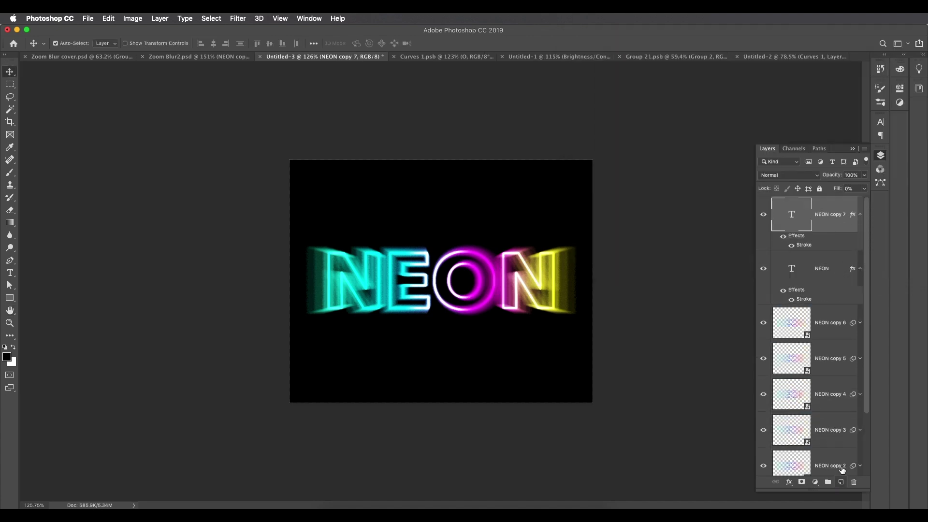
double_click(804, 244)
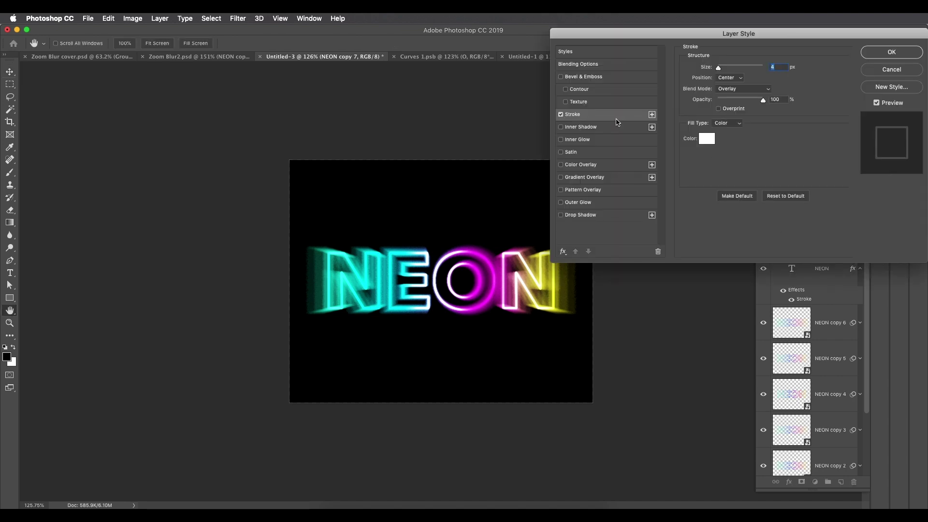
key("Up")
key("Down")
key("Down")
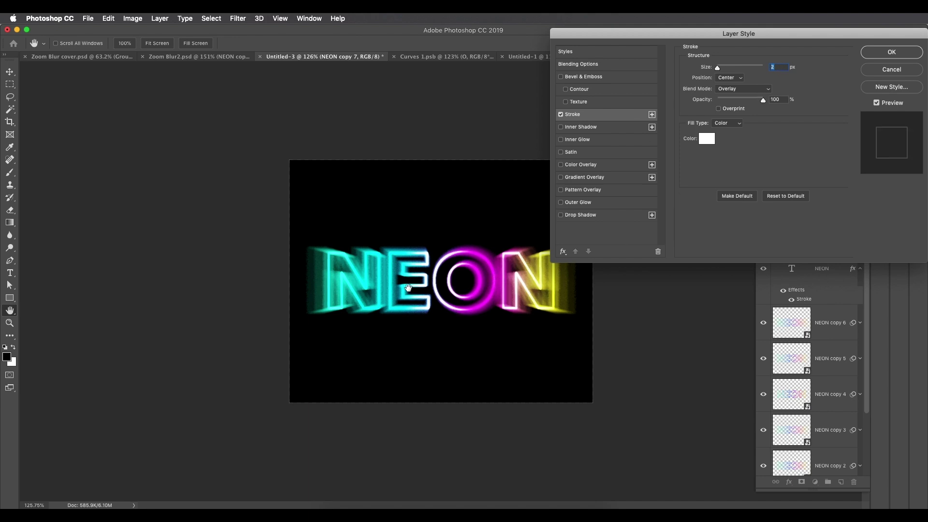
- Set the duplicate text layer's stroke blend mode to Screen and apply the layer style
left_click(733, 93)
left_click(727, 53)
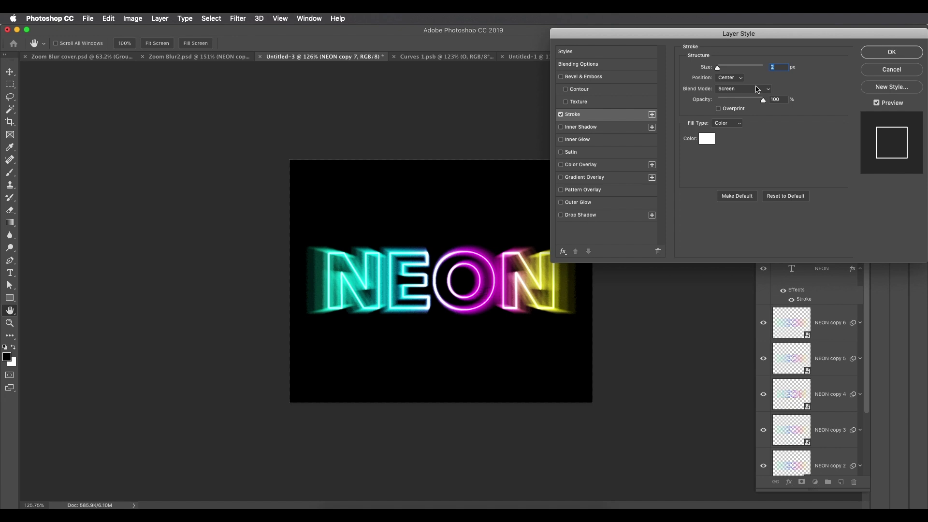
left_click(891, 51)
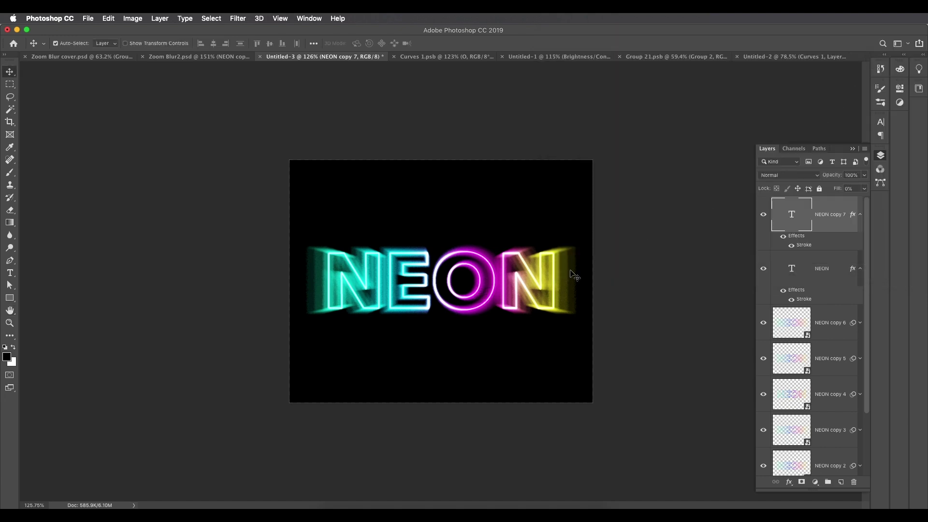
- Lower the opacity of the duplicate NEON text layer to about 74% and of the original NEON text layer to 73%
left_click(864, 175)
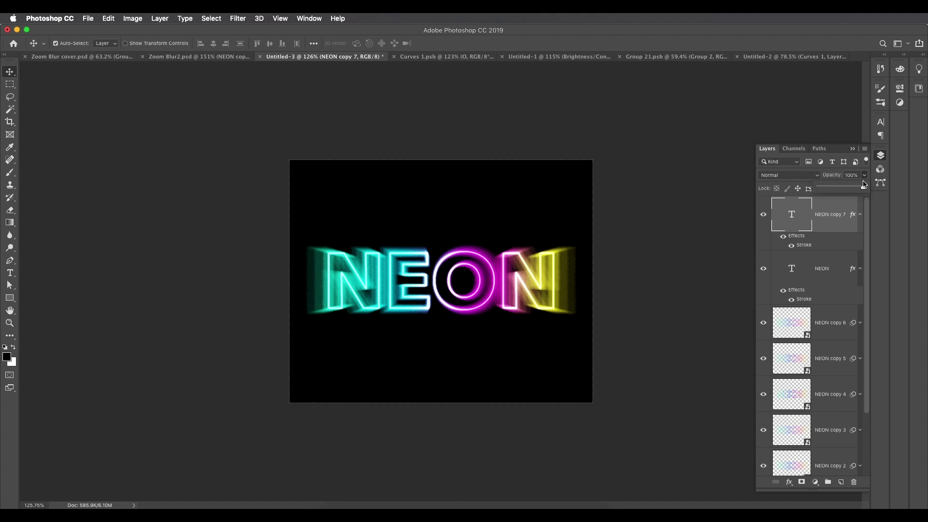
left_click_drag(865, 186, 853, 192)
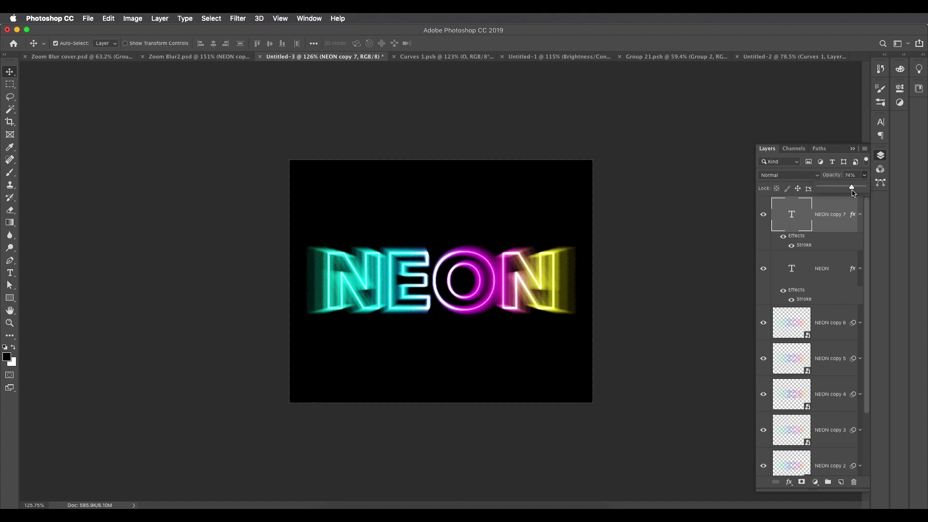
left_click(834, 265)
left_click(864, 175)
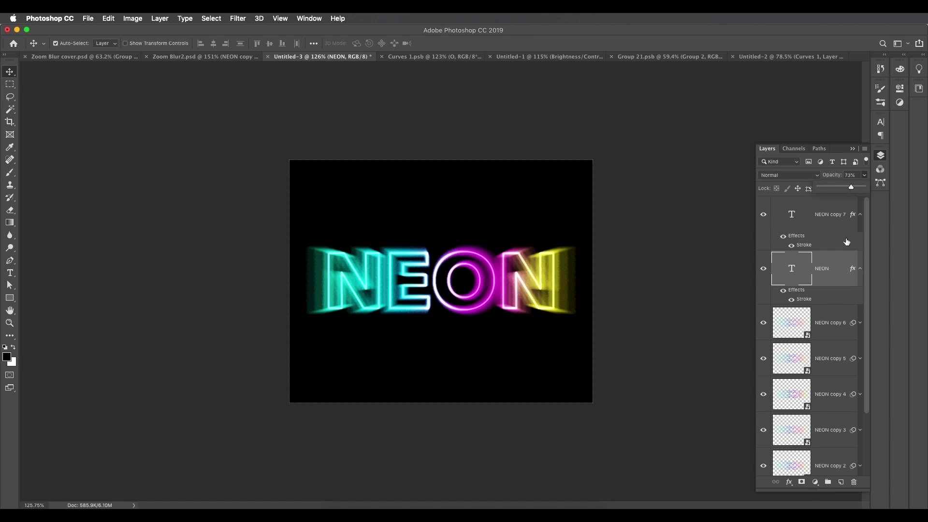
left_click(846, 242)
scroll(479, 268, "down", 5)
scroll(477, 289, "up", 6)
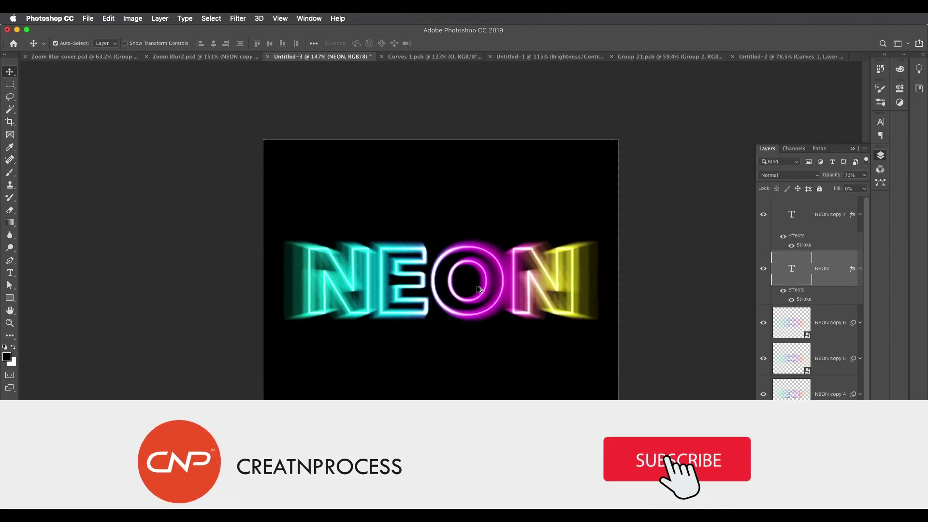
scroll(479, 289, "up", 2)
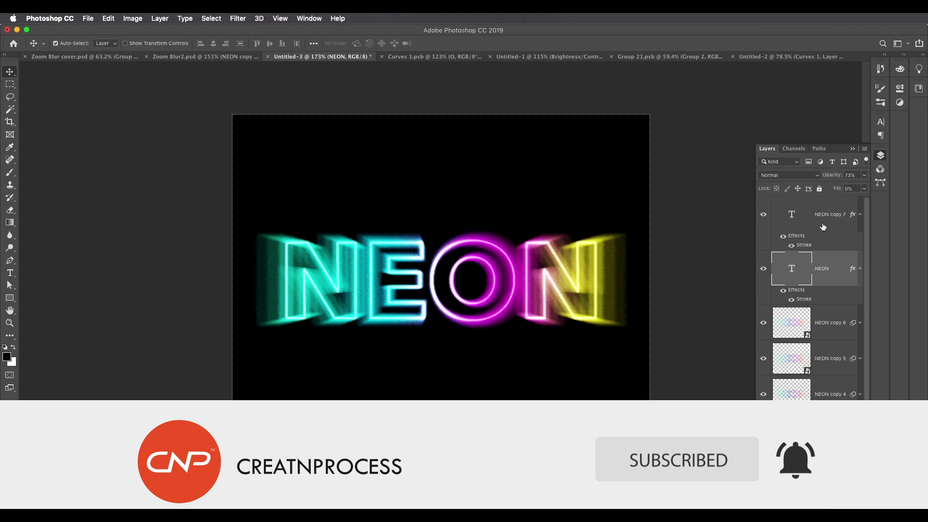
- Convert the locked Background into a regular layer, keeping the suggested name Layer 0
scroll(866, 255, "down", 4)
double_click(835, 457)
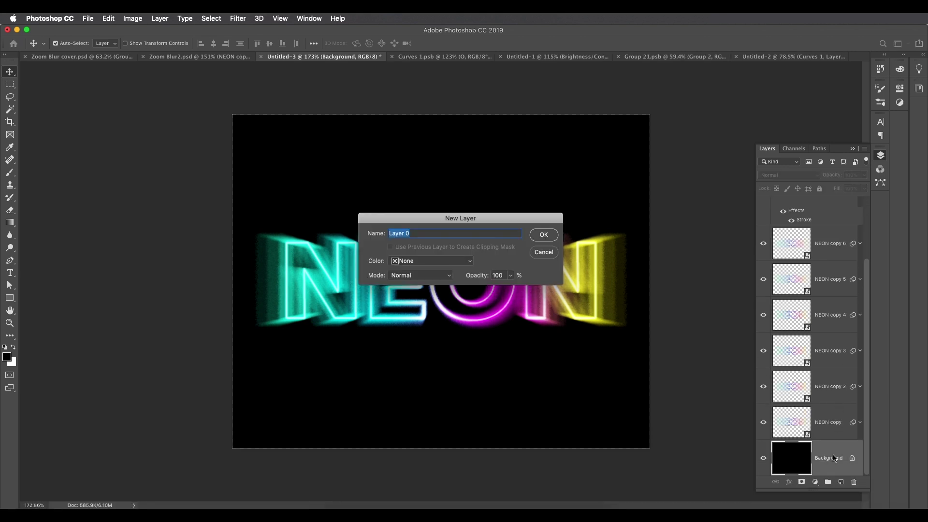
left_click(544, 235)
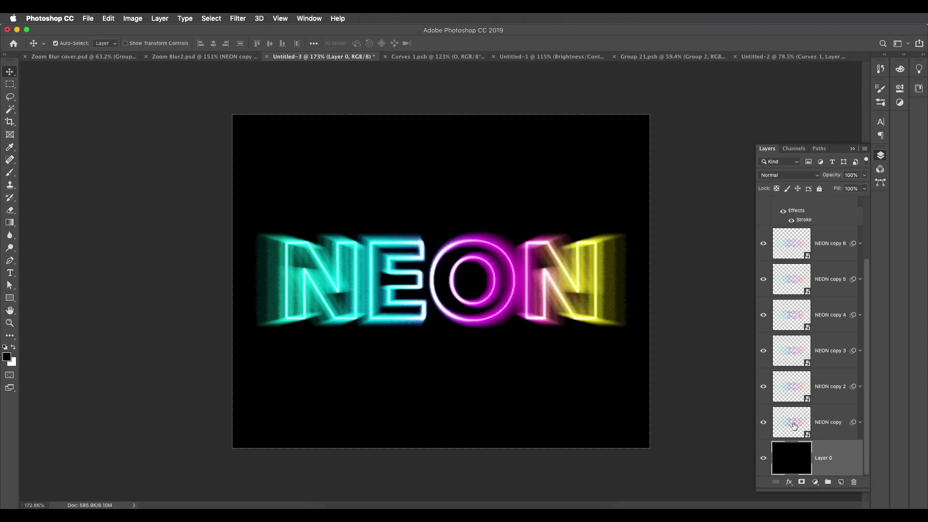
- Add a Color Overlay in very dark navy blue to Layer 0, with Normal blending and 100% opacity
double_click(826, 448)
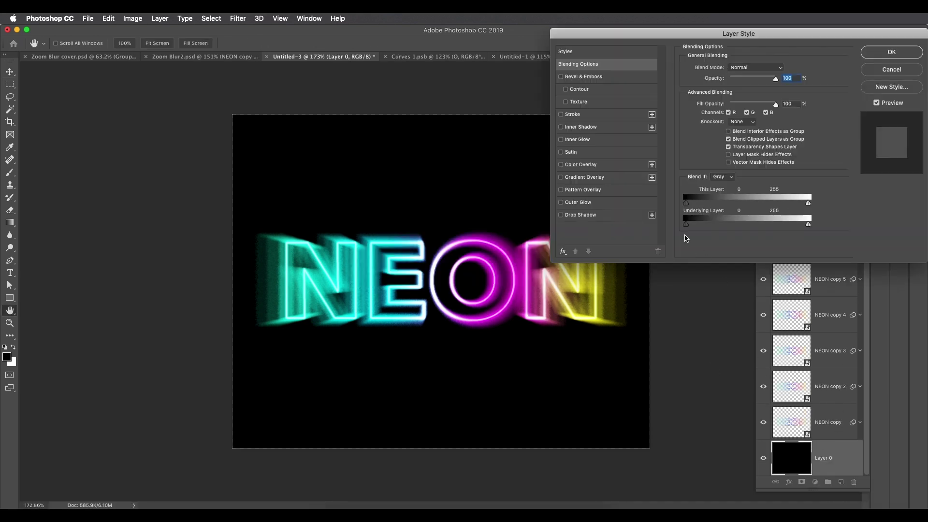
left_click(572, 179)
left_click(561, 177)
left_click(560, 165)
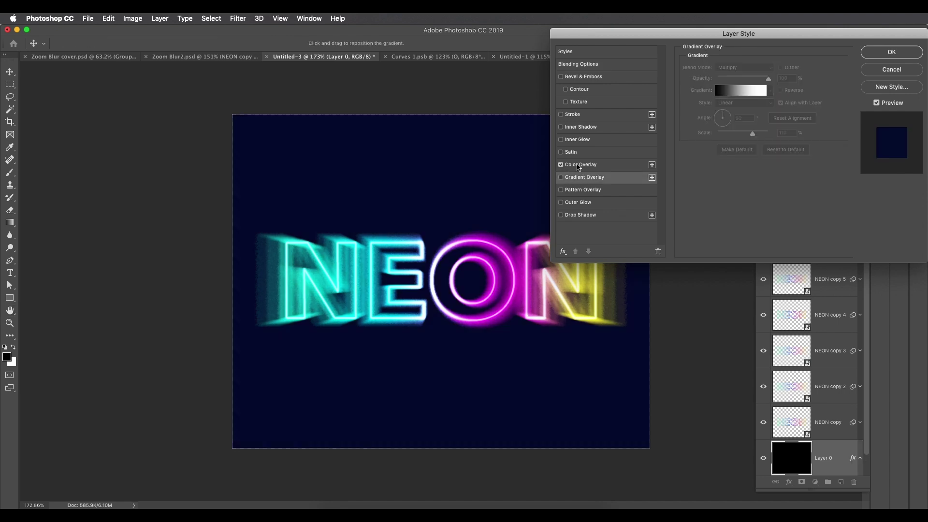
left_click(580, 164)
left_click(780, 69)
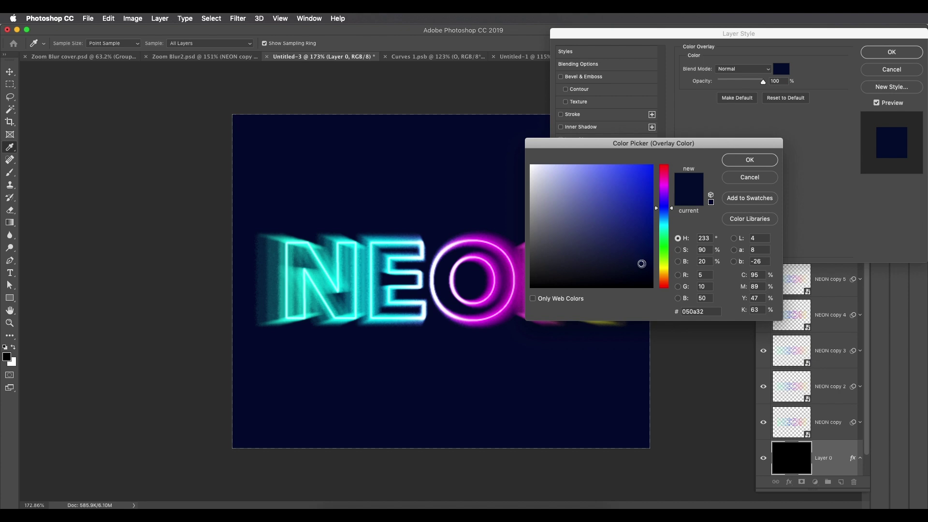
left_click_drag(641, 263, 645, 266)
left_click(742, 161)
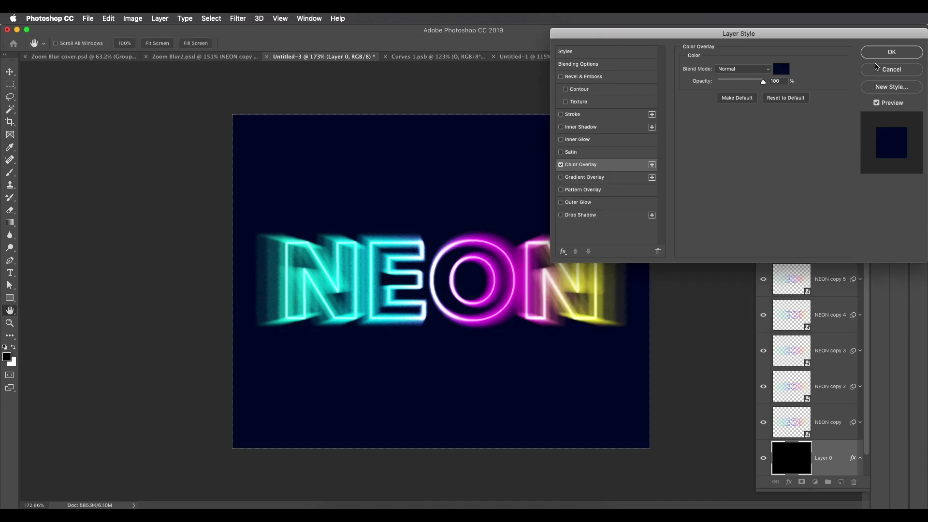
left_click(882, 53)
scroll(586, 269, "down", 10)
scroll(520, 283, "up", 2)
scroll(521, 283, "up", 8)
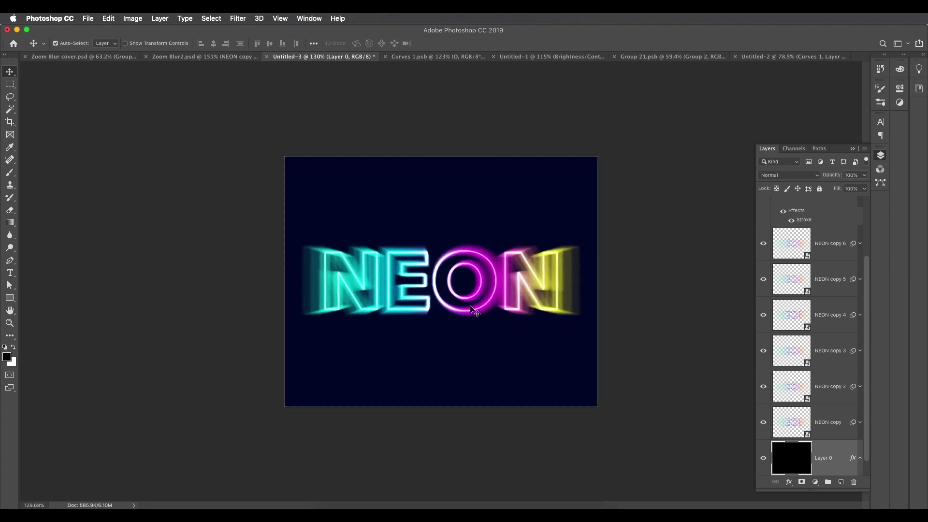
- Review the finished blur text effects in Zoom Blur cover.psd and look over the available Blur Gallery filters
left_click(97, 57)
scroll(379, 262, "up", 2)
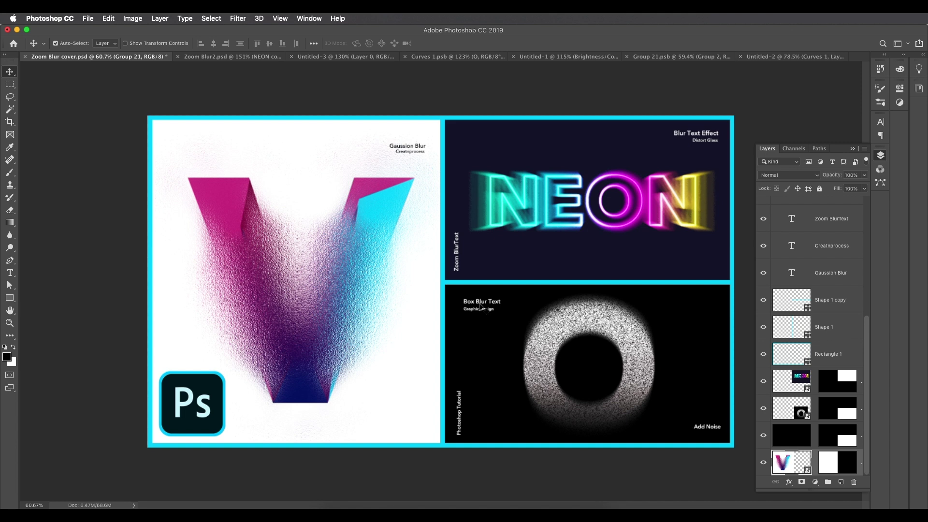
left_click(238, 18)
mouse_move(338, 142)
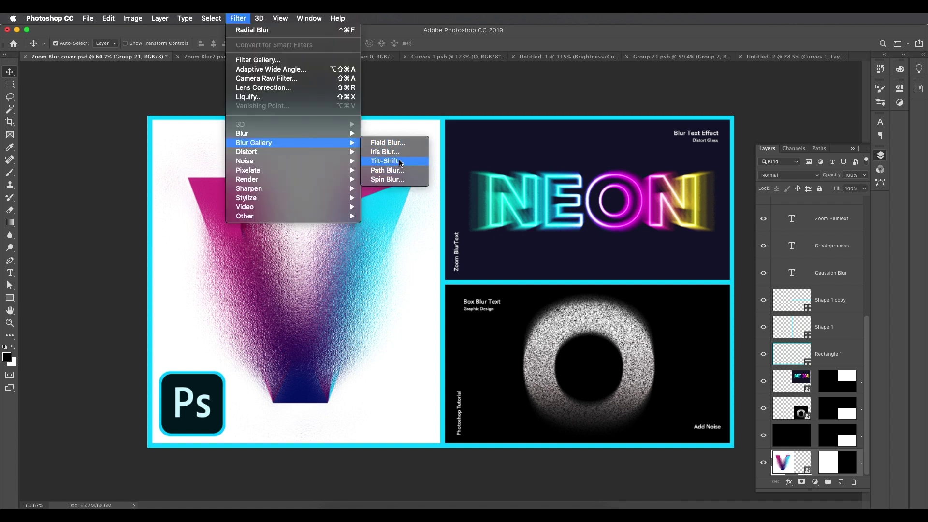
left_click(314, 288)
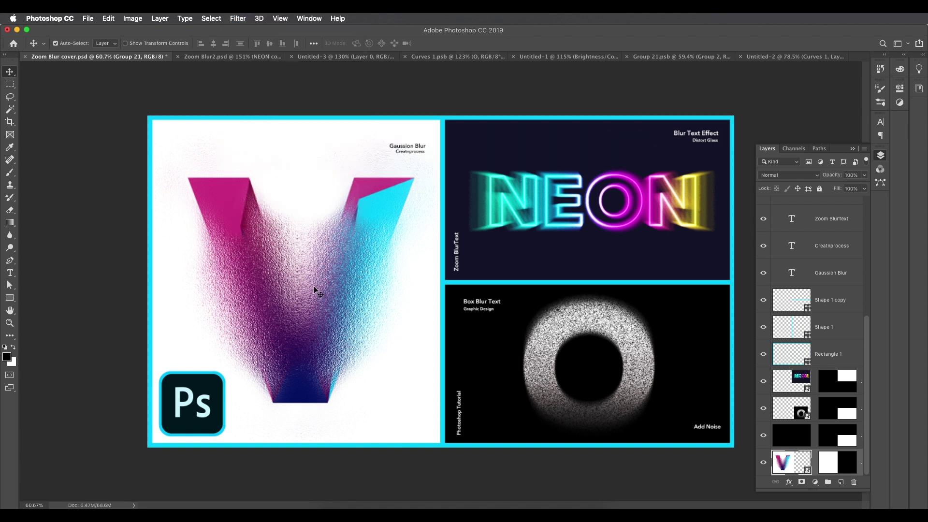